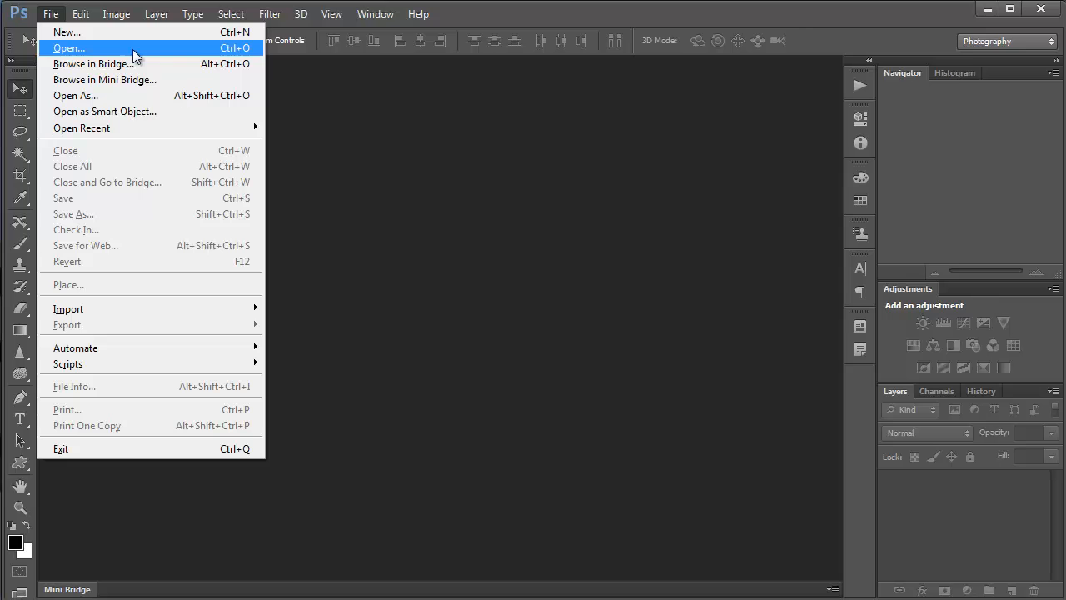
Step: Open the image Selections.jpg from the Desktop
click(133, 55)
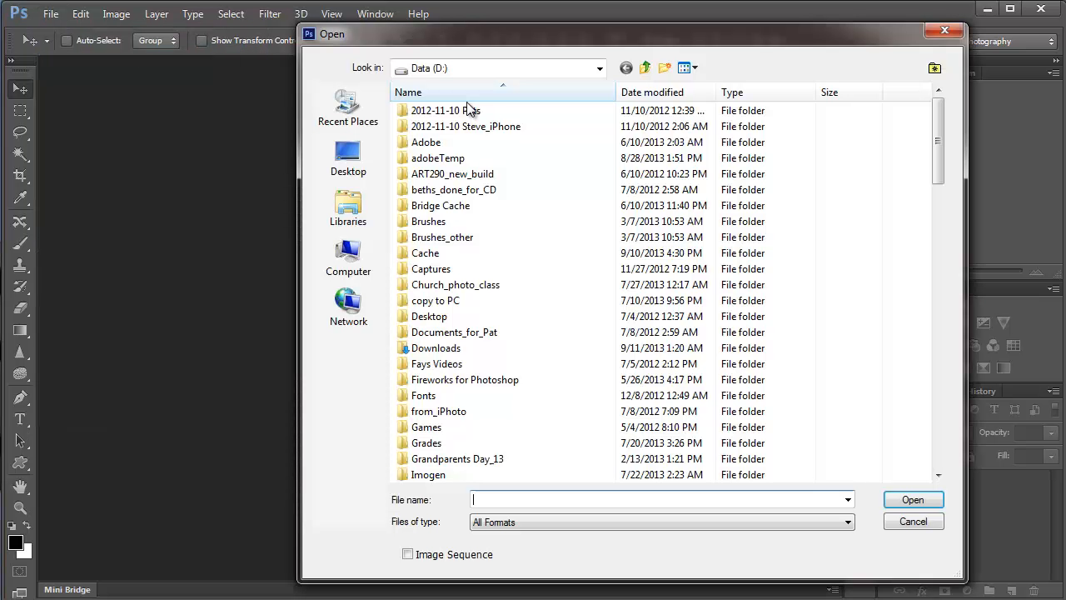
click(379, 157)
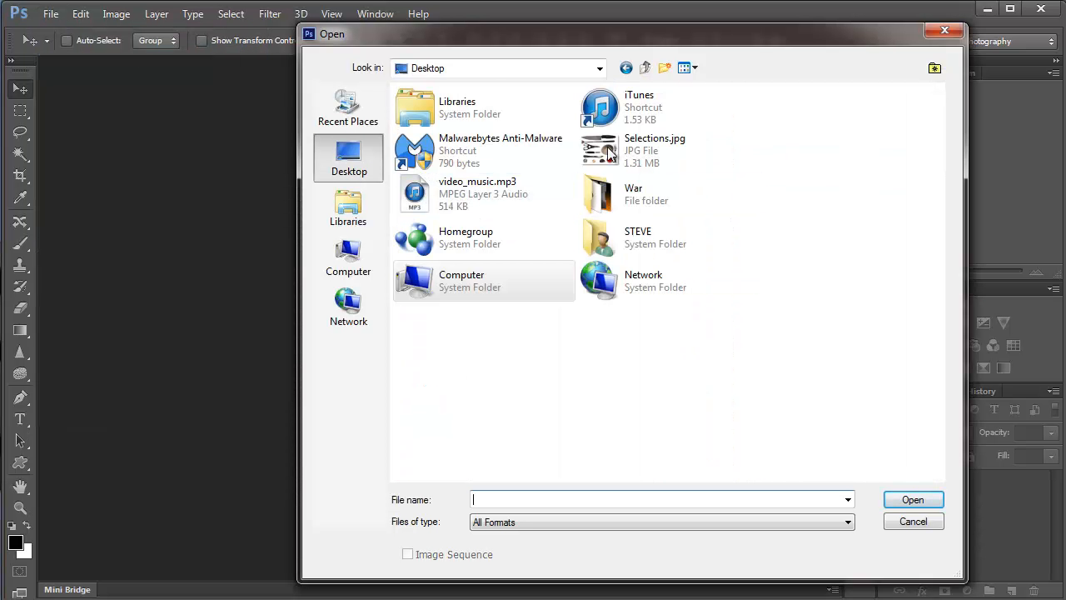
click(652, 156)
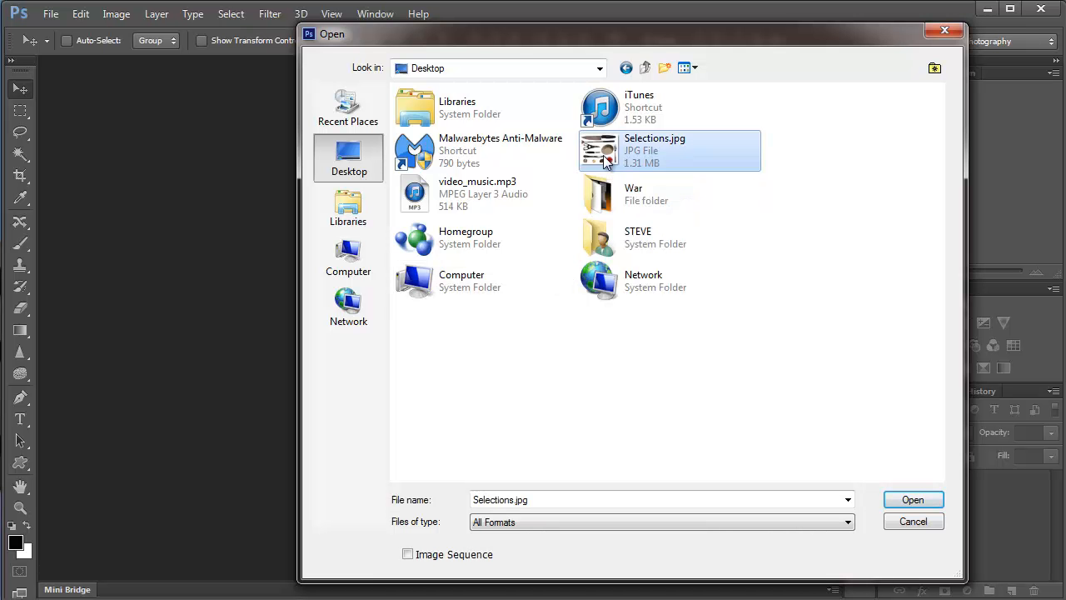
double_click(605, 163)
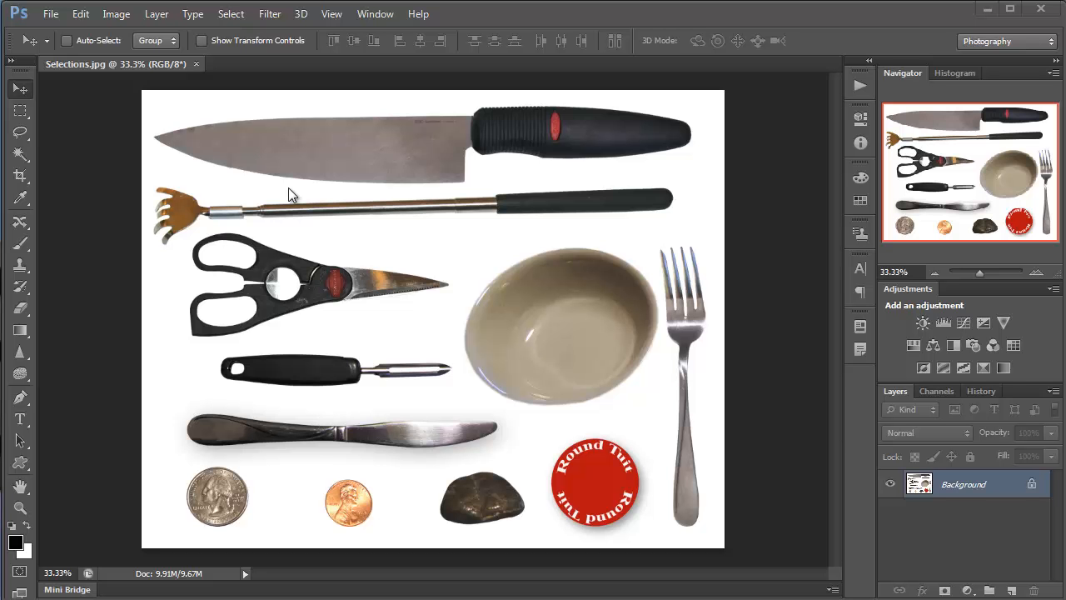
Step: Try out freehand elliptical selections across the scissors, dinner knife and bowl with the Elliptical Marquee tool, and deselect
click(23, 117)
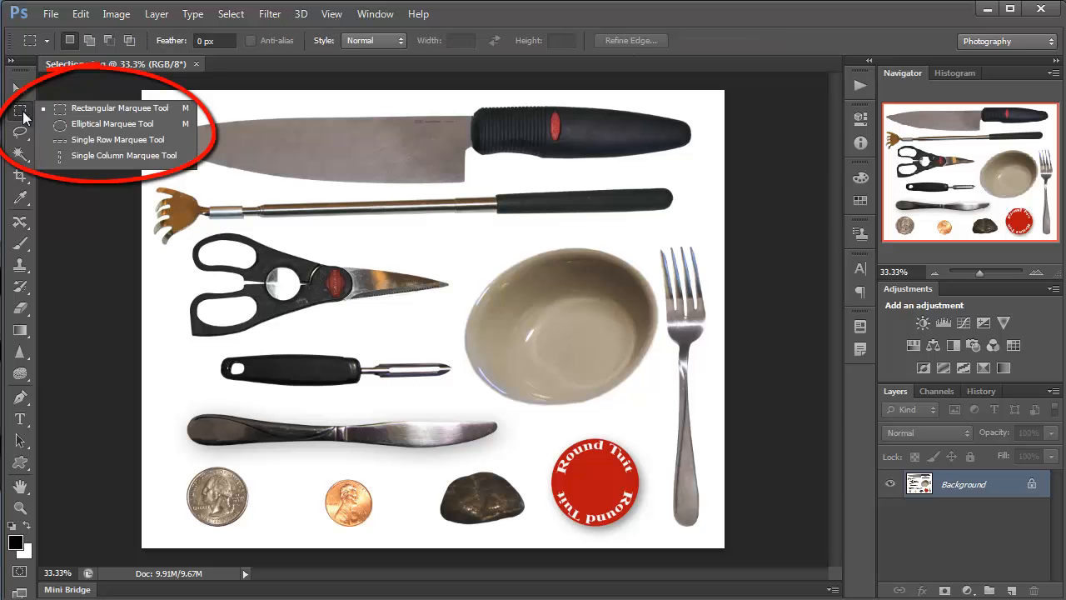
click(113, 123)
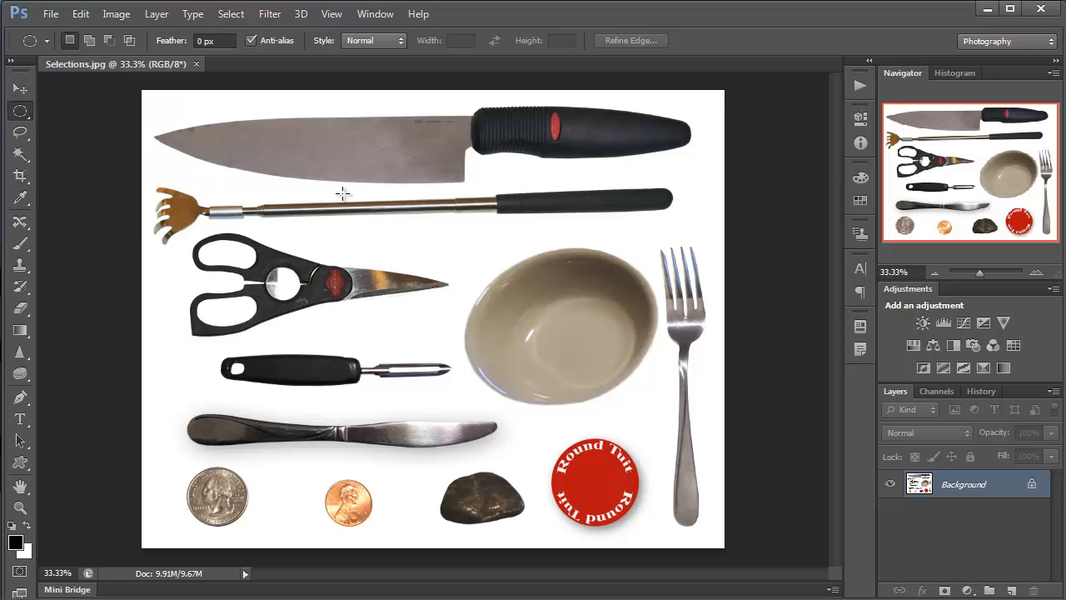
drag(344, 193, 625, 383)
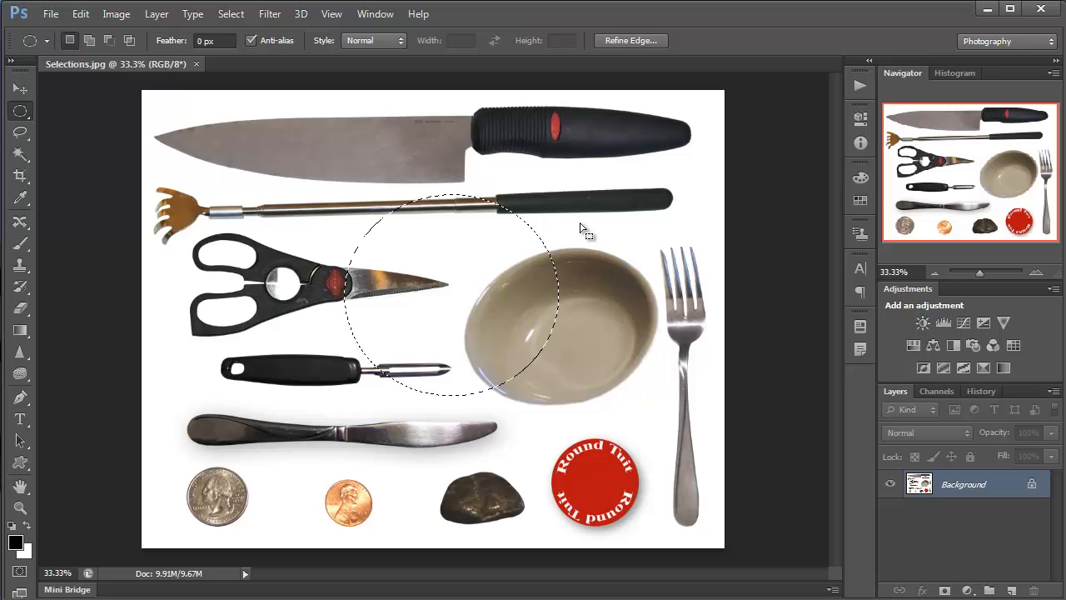
drag(584, 220, 678, 323)
drag(234, 417, 392, 457)
drag(265, 233, 470, 437)
mouse_move(509, 264)
mouse_down()
mouse_move(609, 290)
mouse_move(637, 345)
mouse_move(627, 383)
mouse_up()
drag(252, 239, 468, 462)
drag(519, 289, 623, 385)
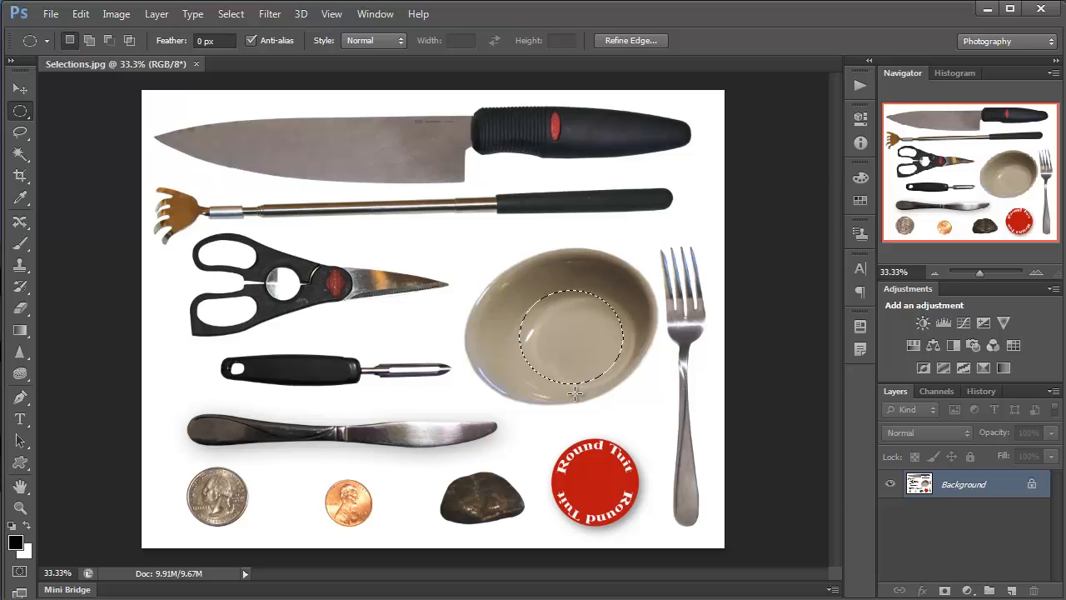
click(591, 450)
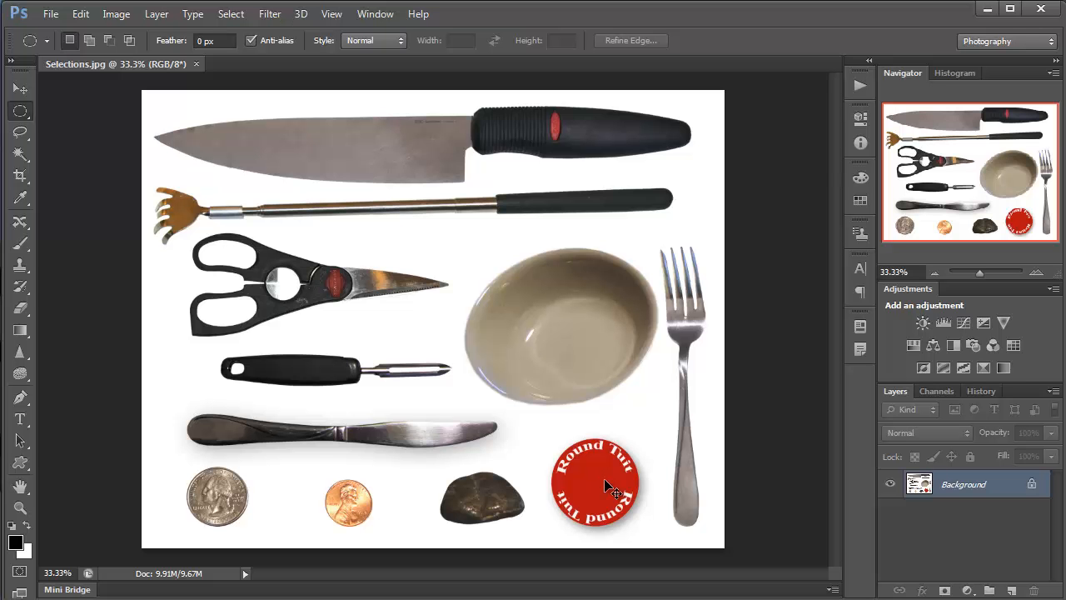
Step: Try to select the red Round Tuit disc with freehand elliptical selections, starting each at the disc's upper-left edge
click(21, 509)
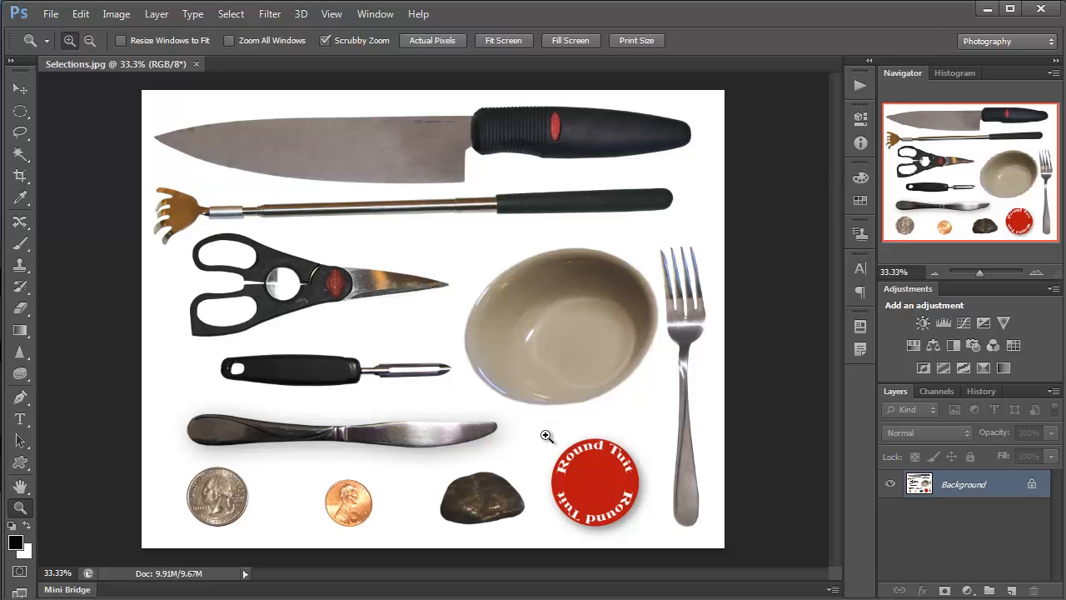
drag(550, 441, 701, 525)
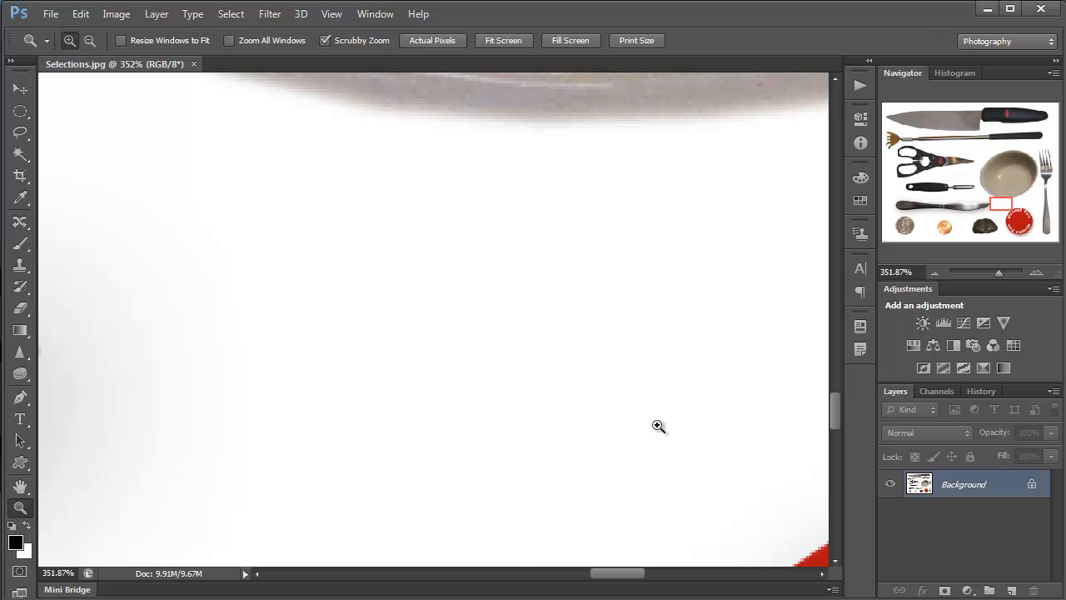
drag(1006, 204, 1025, 218)
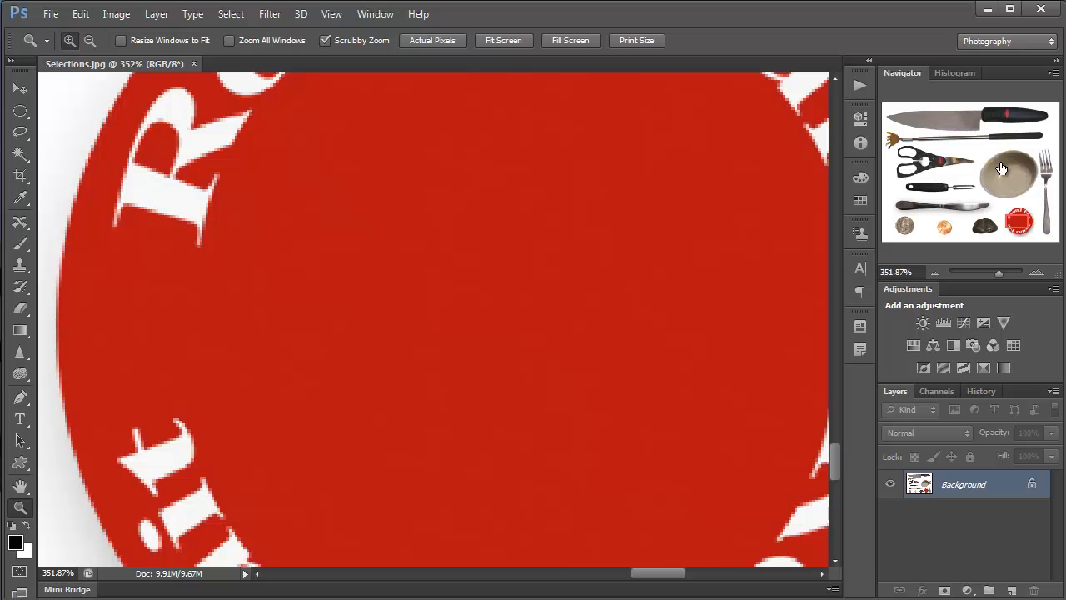
drag(995, 273, 989, 274)
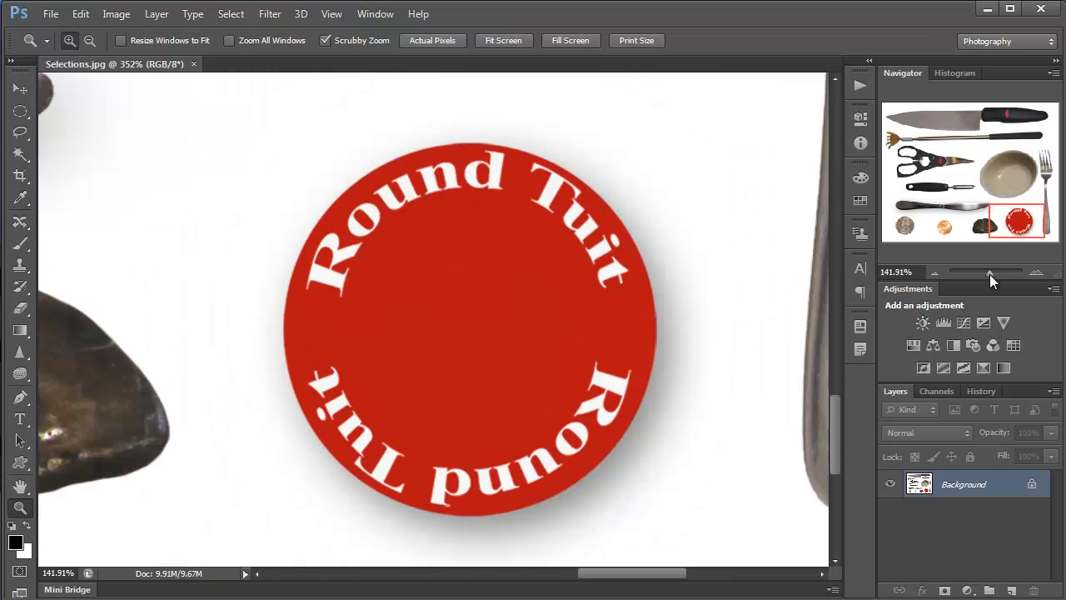
click(25, 114)
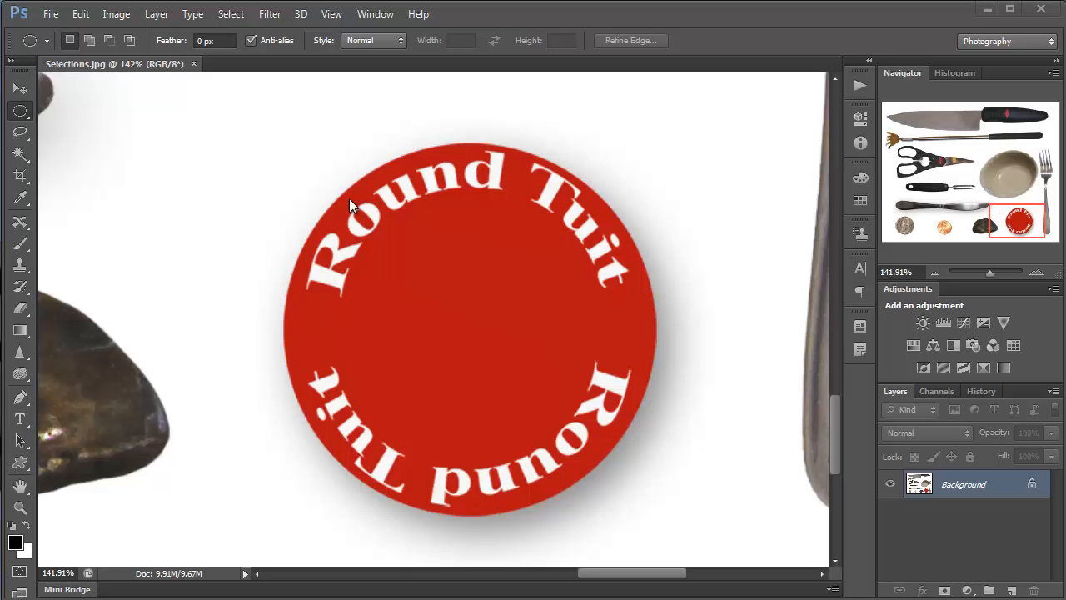
click(455, 33)
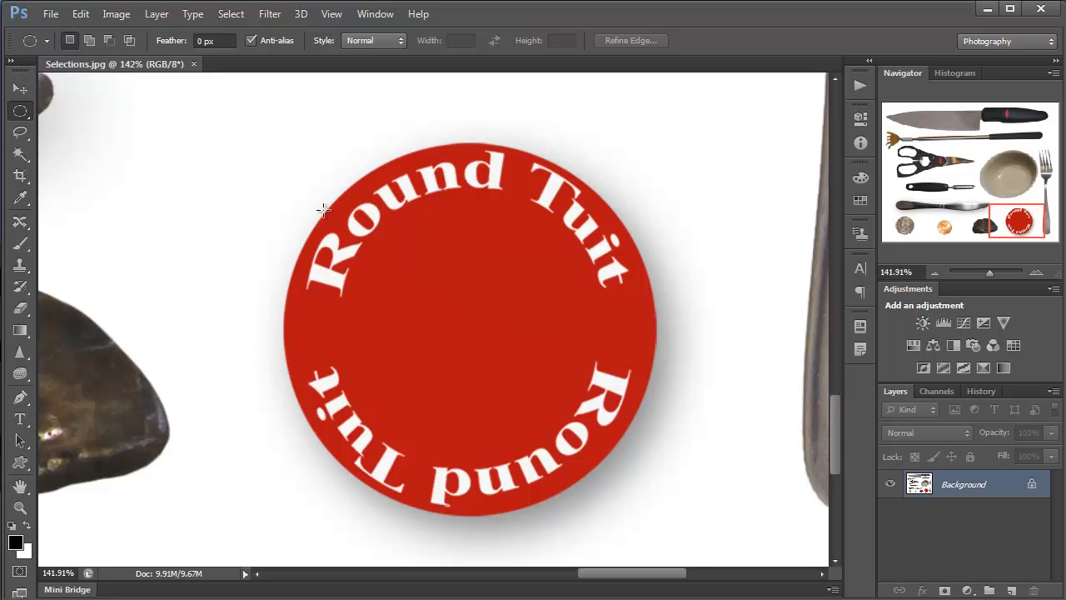
drag(323, 208, 663, 514)
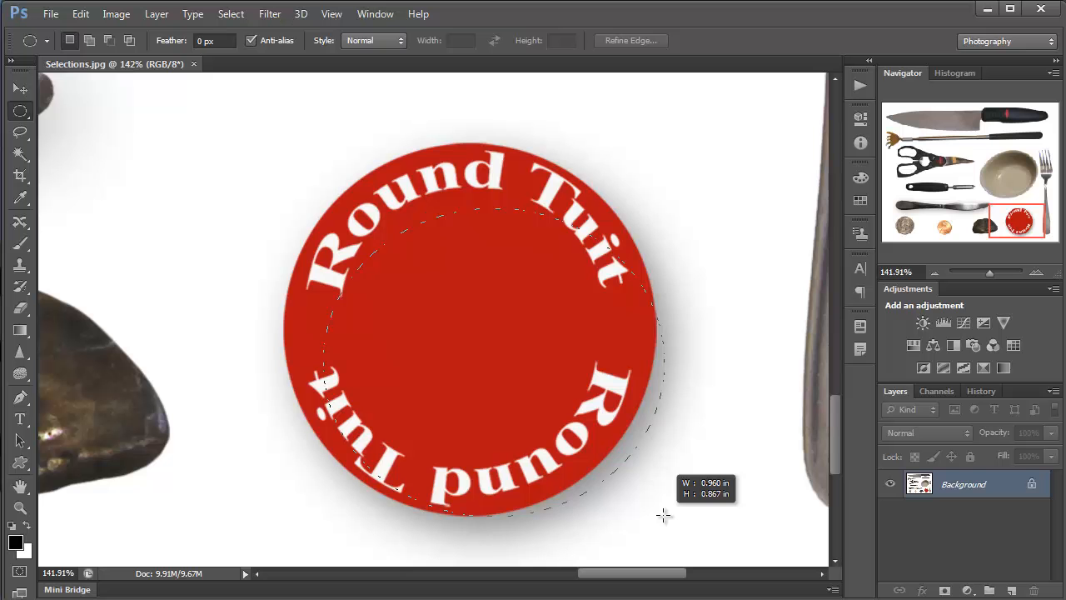
drag(663, 515, 669, 522)
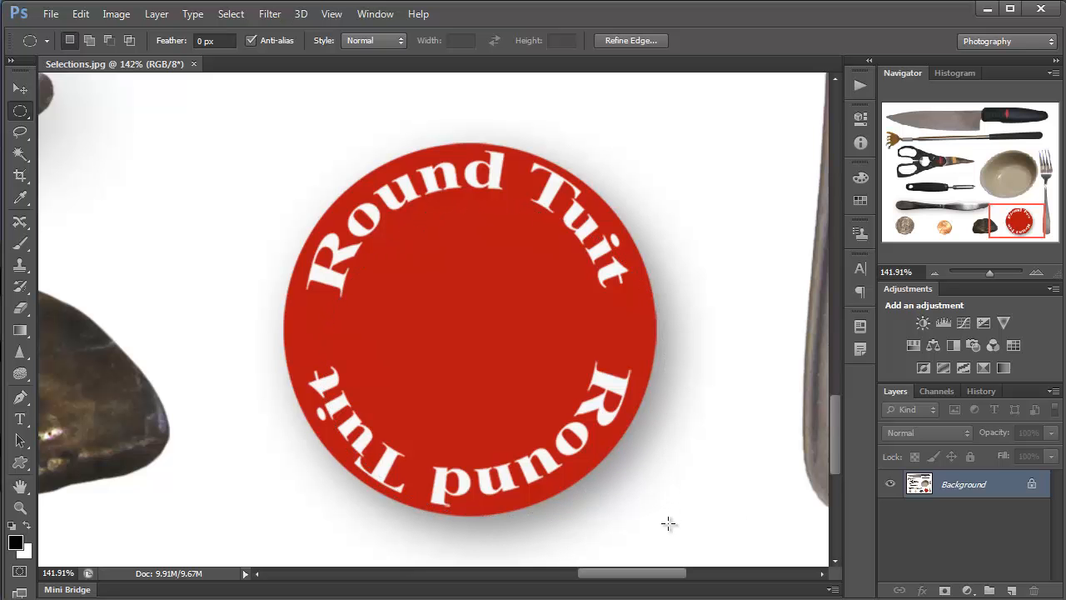
drag(329, 193, 655, 508)
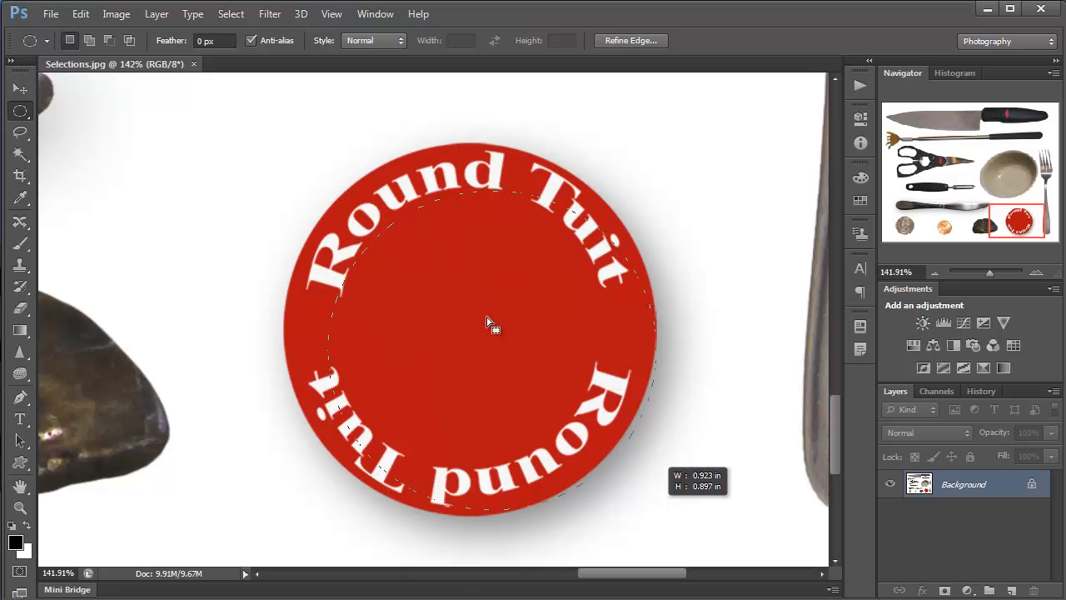
drag(294, 154, 647, 509)
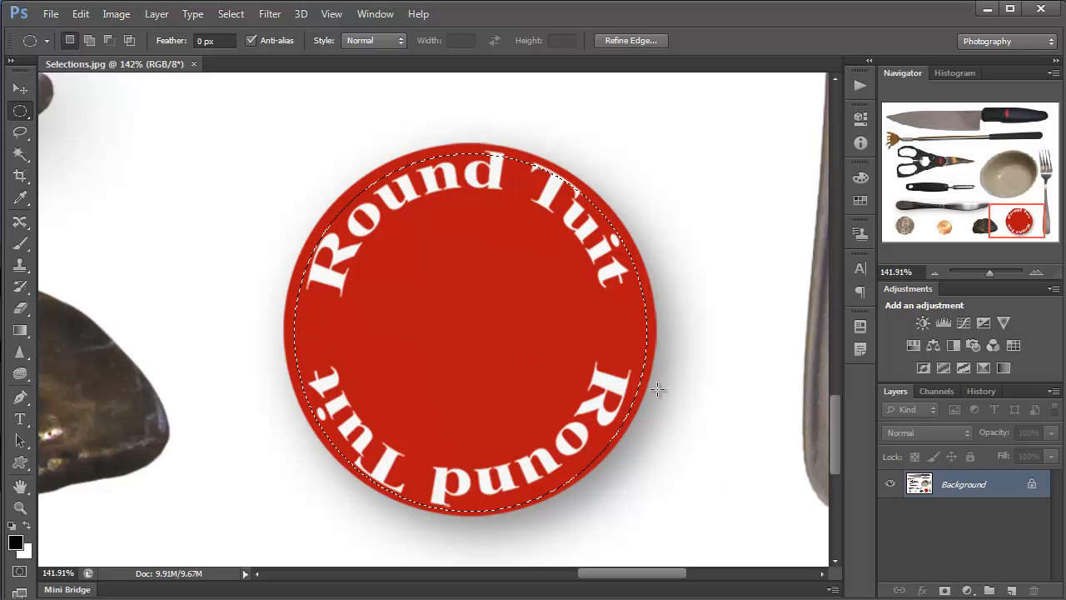
click(589, 326)
Step: Draw an elliptical selection about 1.05 by 1.04 in around the red disc, repositioning it while drawing
drag(346, 184, 643, 495)
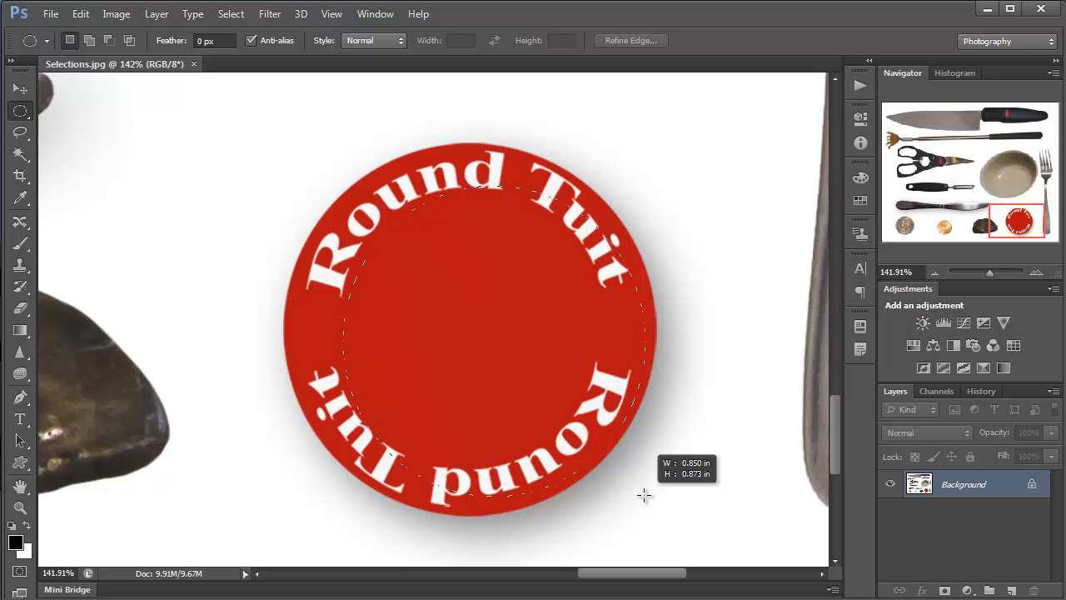
key(space)
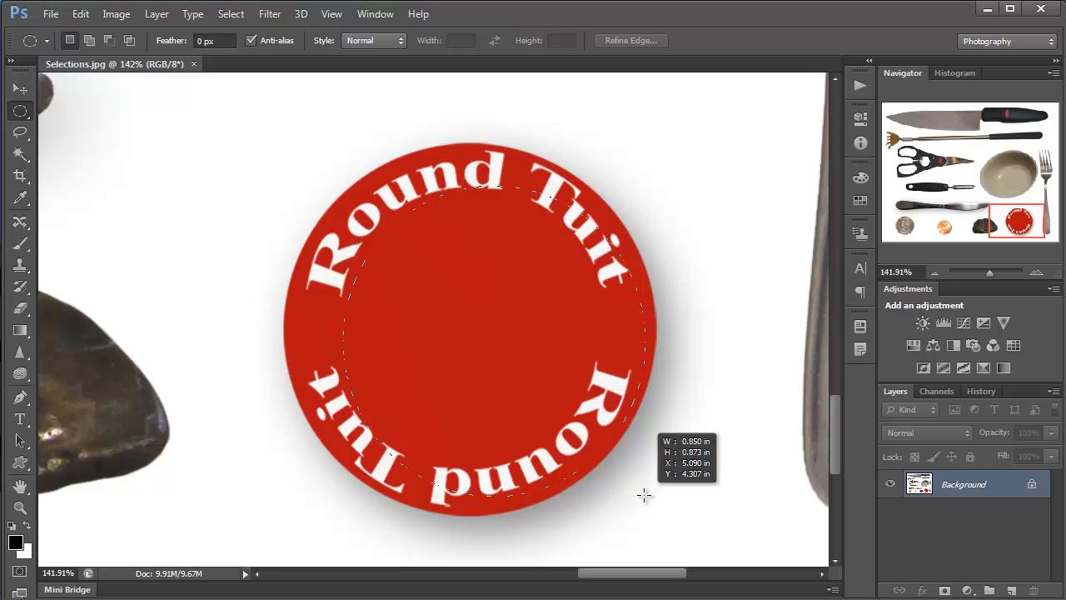
drag(643, 495, 597, 458)
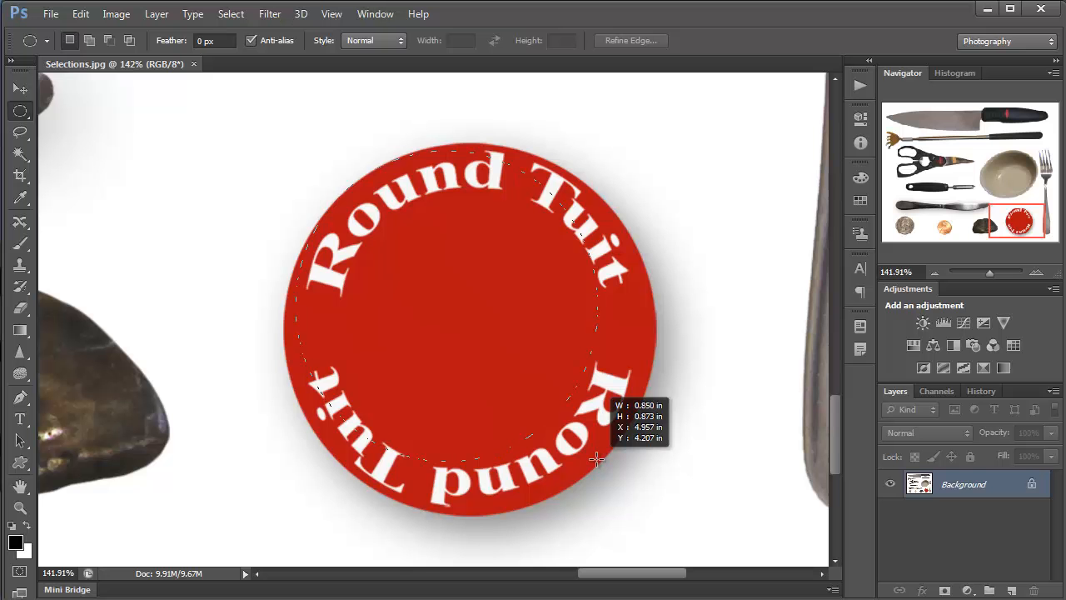
drag(596, 458, 654, 512)
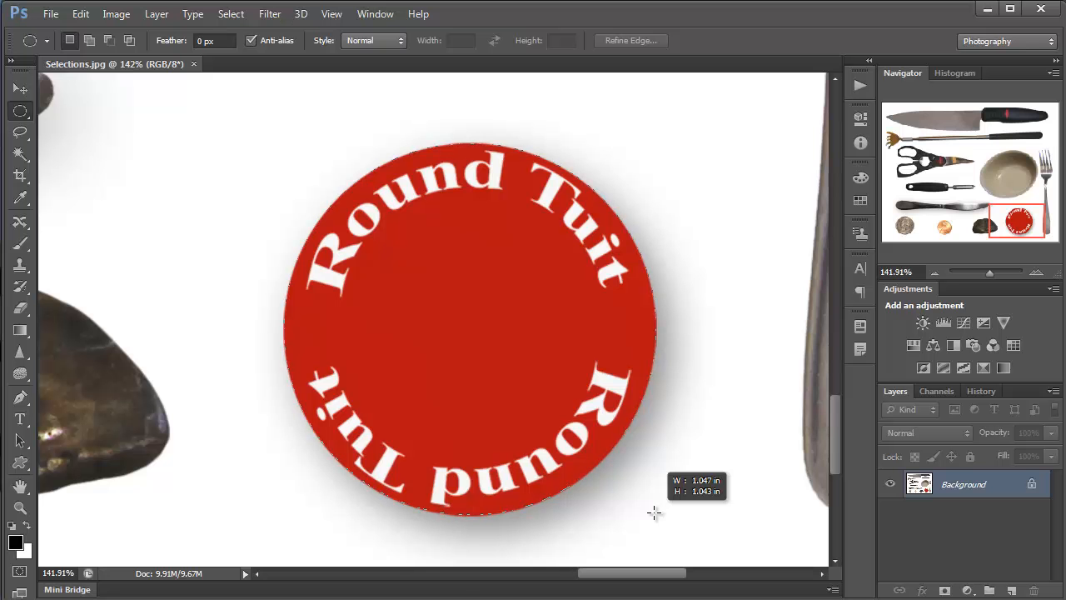
drag(655, 512, 654, 509)
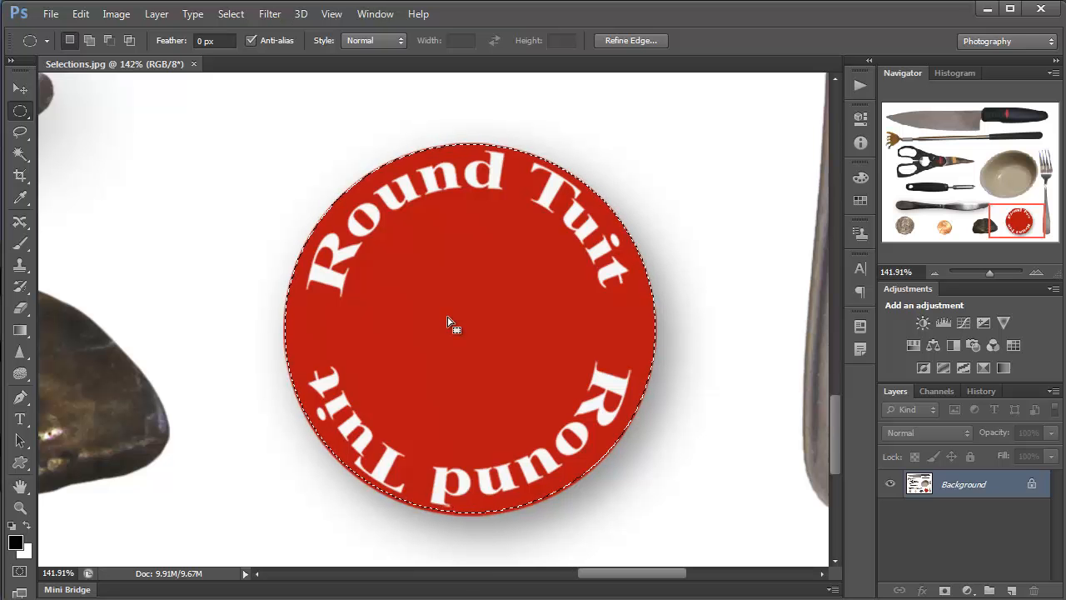
Step: Clear the selection and redraw it as an ellipse about 1.05 by 1.05 in around the whole red disc
click(331, 198)
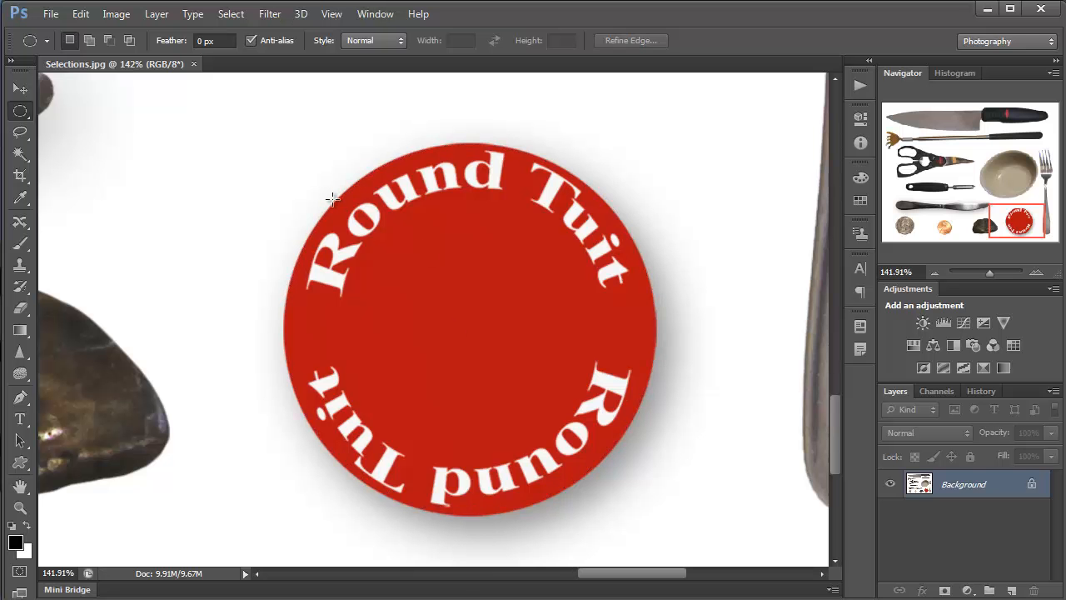
drag(331, 199, 655, 514)
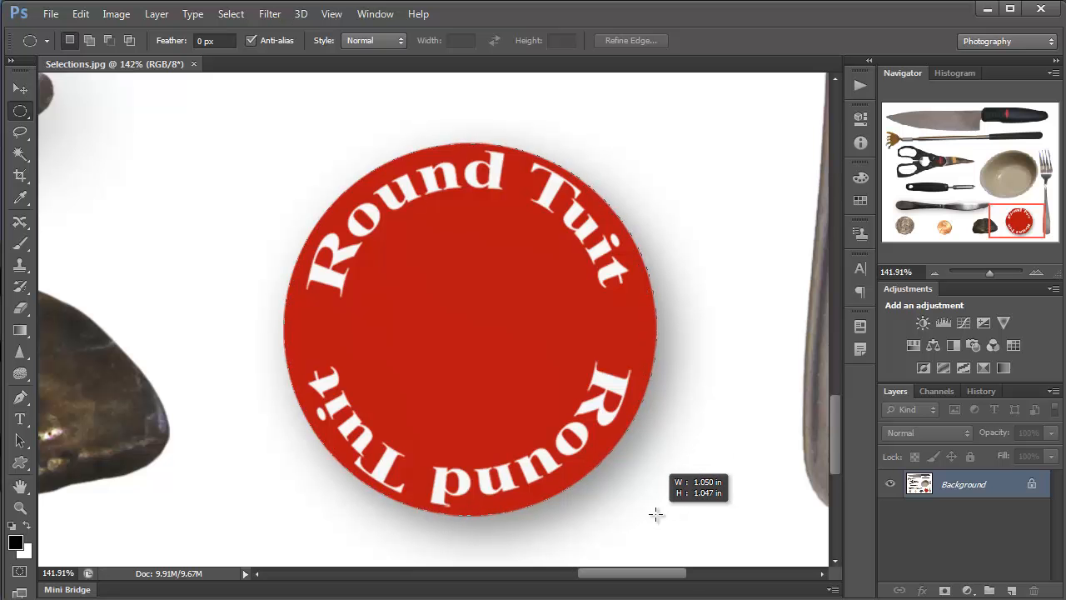
drag(656, 515, 655, 514)
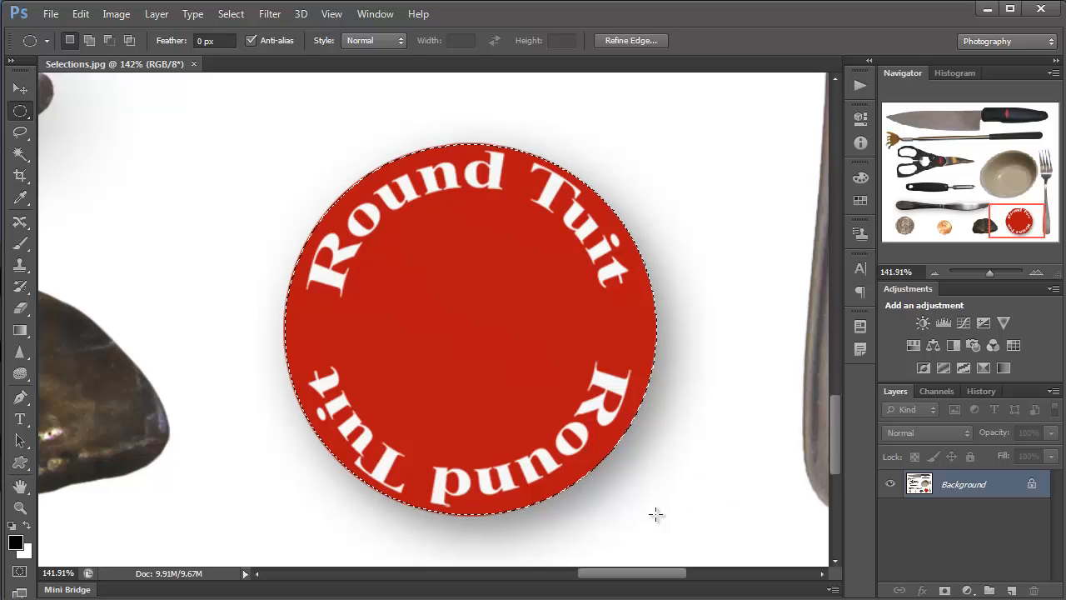
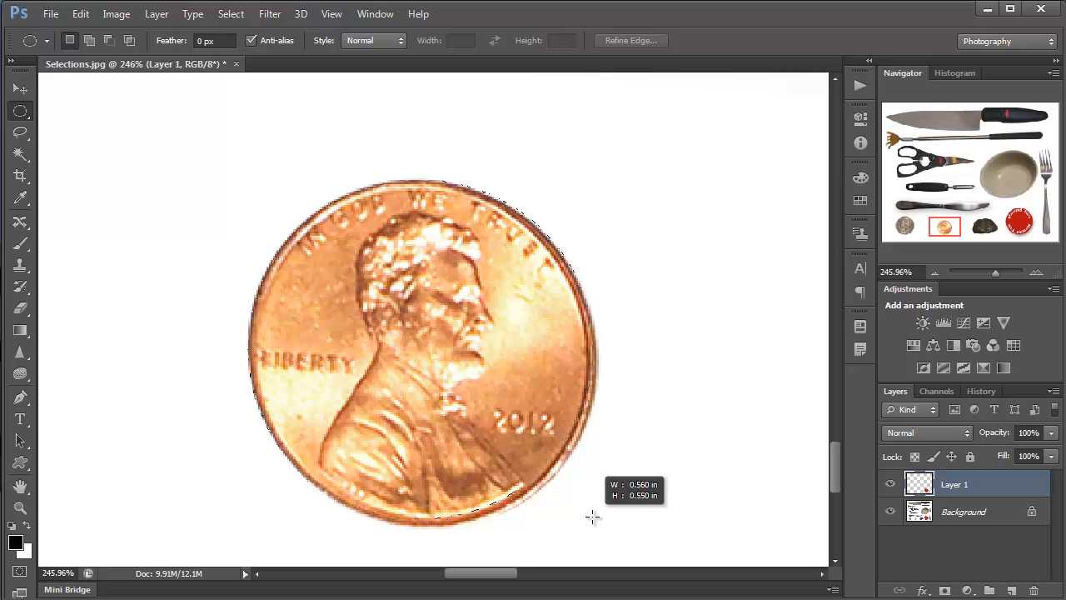
Step: Try to fit an elliptical selection about 0.56 by 0.55 in around the penny, and clear it
key(space)
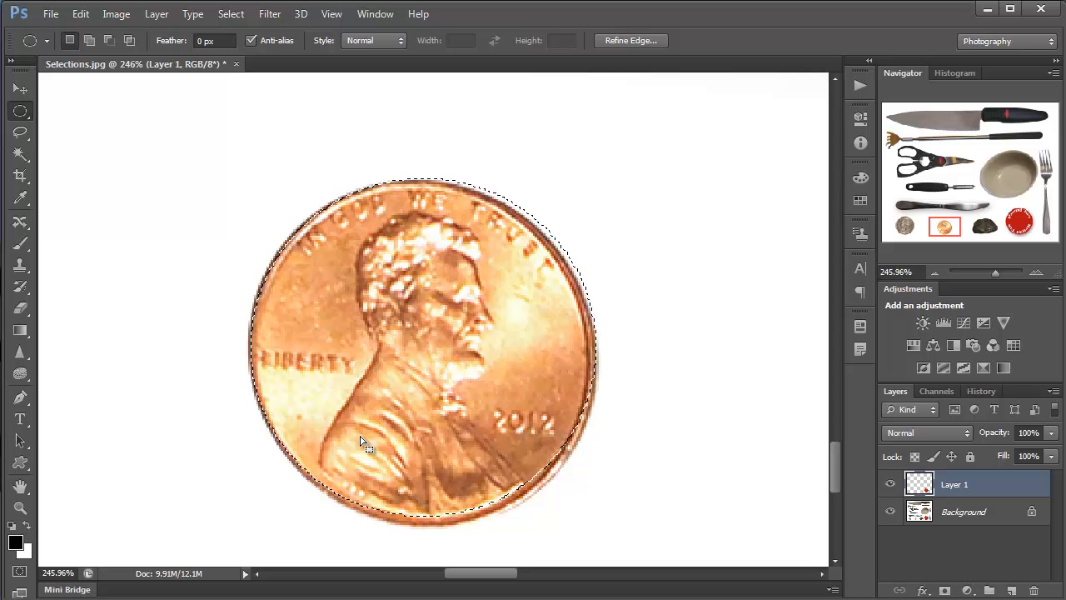
click(246, 418)
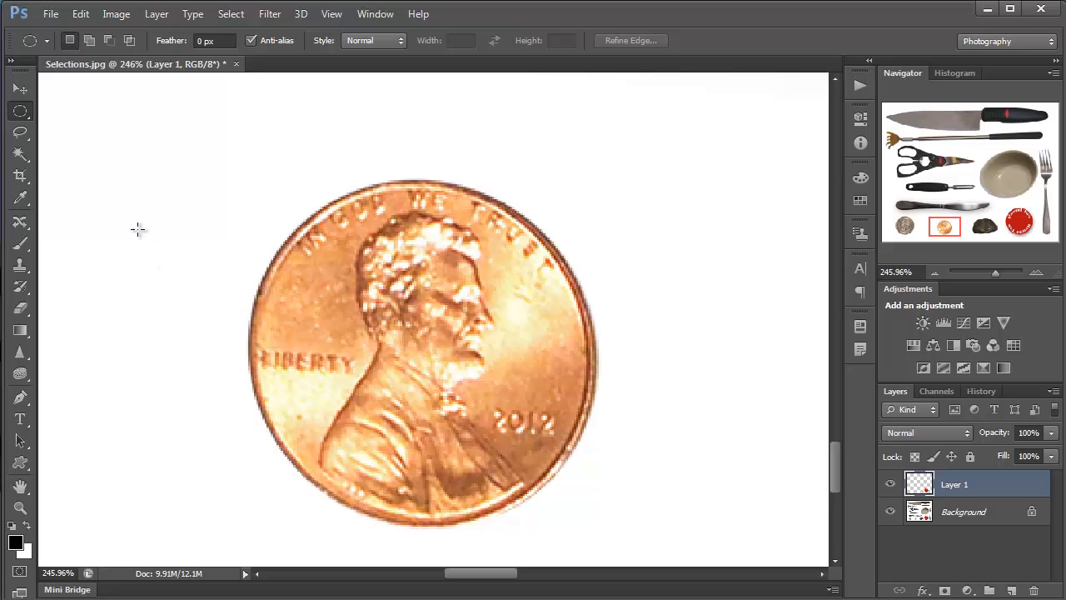
Step: Activate the Quick Selection tool and set its brush size to 20 for selecting the penny
click(19, 154)
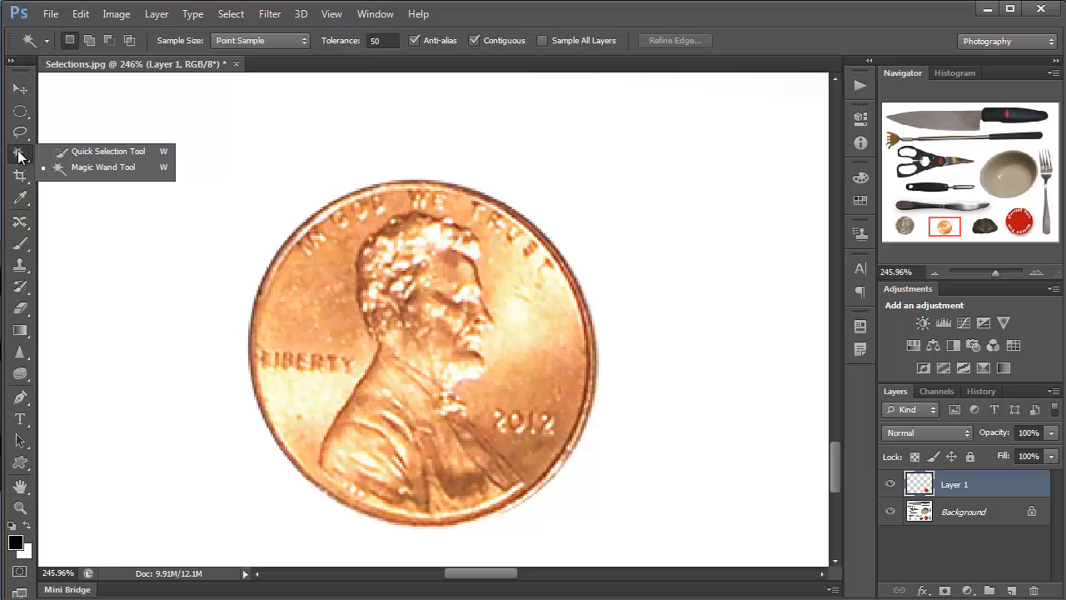
click(135, 152)
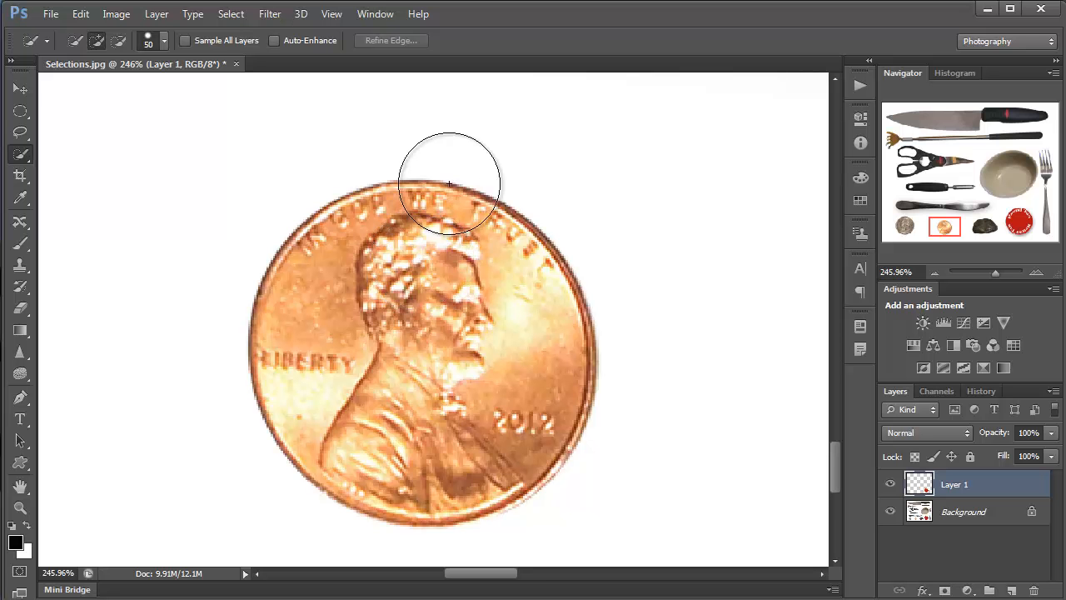
key(bracketleft)
key(bracketleft)
key(bracketleft)
key(bracketleft)
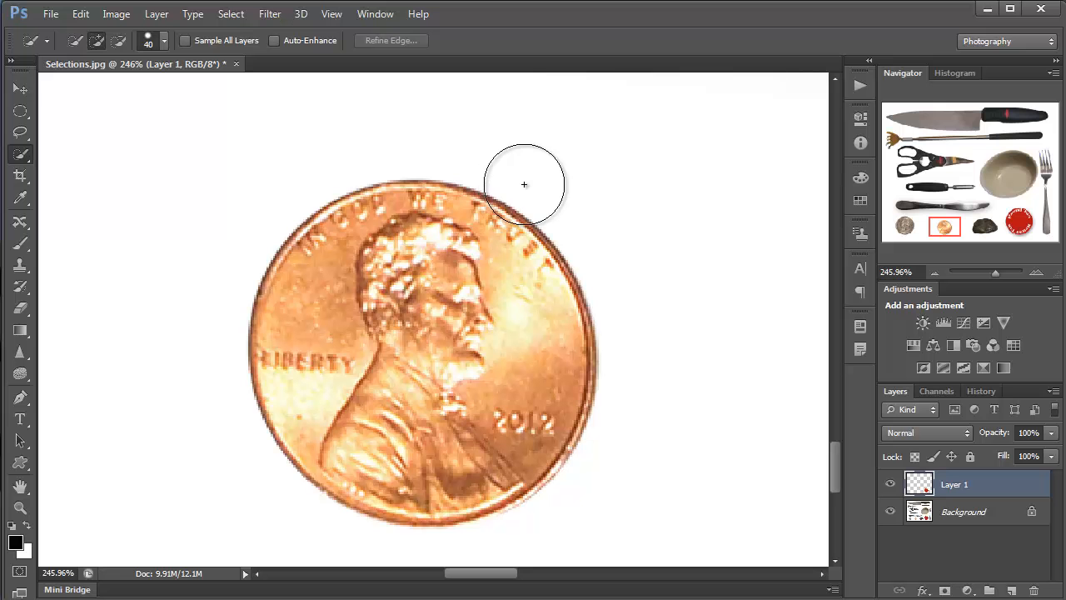
key(bracketleft)
key(bracketleft)
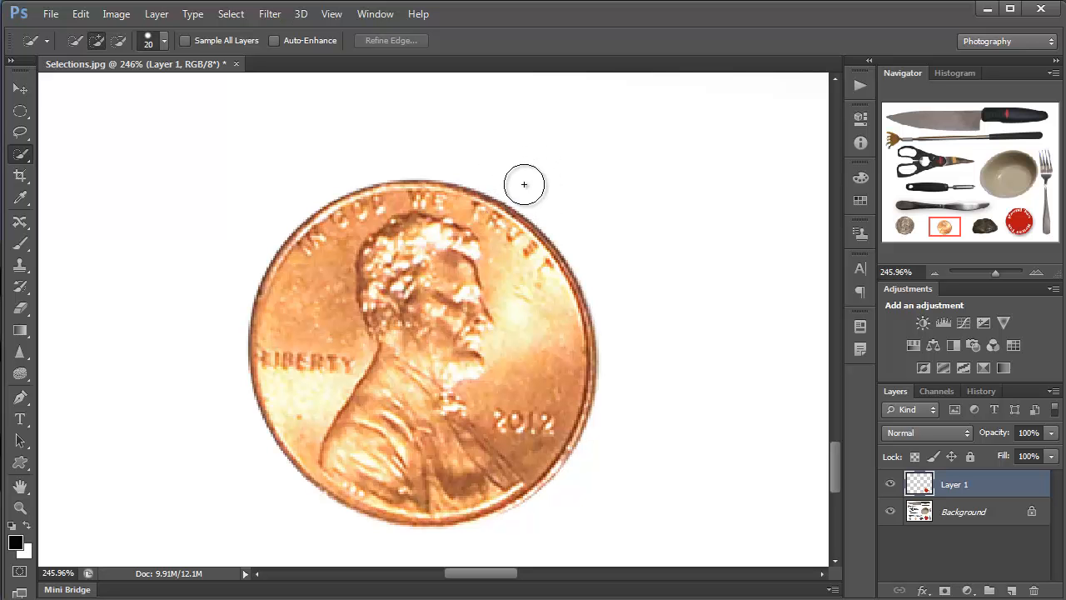
key(bracketleft)
key(bracketleft)
key(bracketleft)
key(bracketright)
key(bracketright)
key(bracketright)
key(bracketright)
key(bracketright)
key(bracketright)
key(bracketright)
key(bracketright)
key(bracketright)
key(bracketright)
key(bracketright)
key(bracketright)
key(bracketright)
key(bracketright)
key(bracketright)
key(bracketright)
key(bracketright)
key(bracketright)
key(bracketright)
key(bracketright)
key(bracketleft)
key(bracketleft)
key(bracketleft)
key(bracketleft)
key(bracketleft)
key(bracketleft)
key(bracketleft)
key(bracketleft)
key(bracketleft)
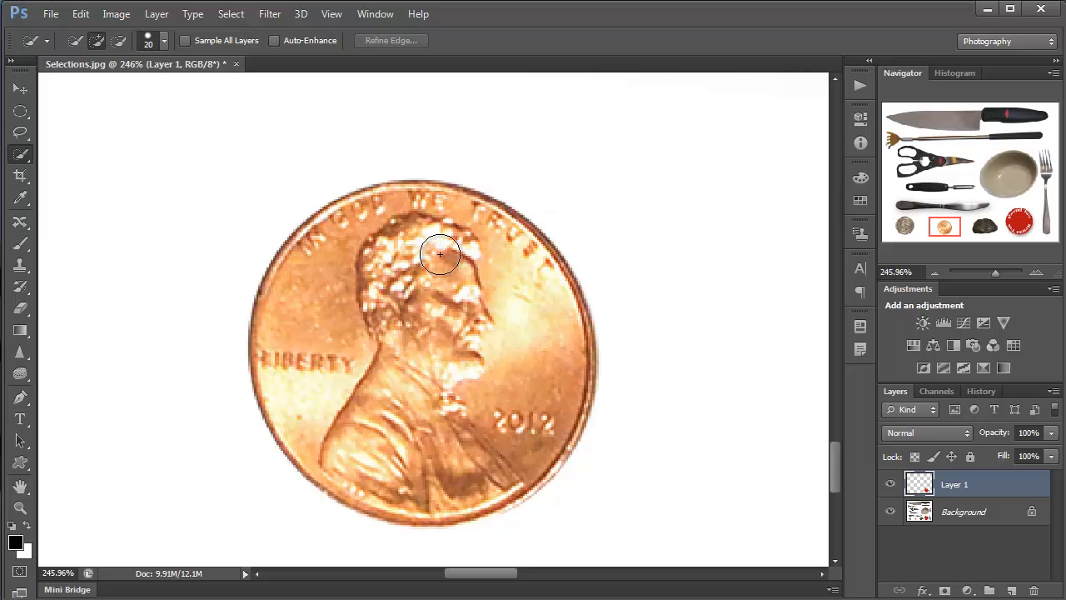
mouse_move(435, 256)
mouse_down()
mouse_move(458, 242)
mouse_move(362, 282)
mouse_up()
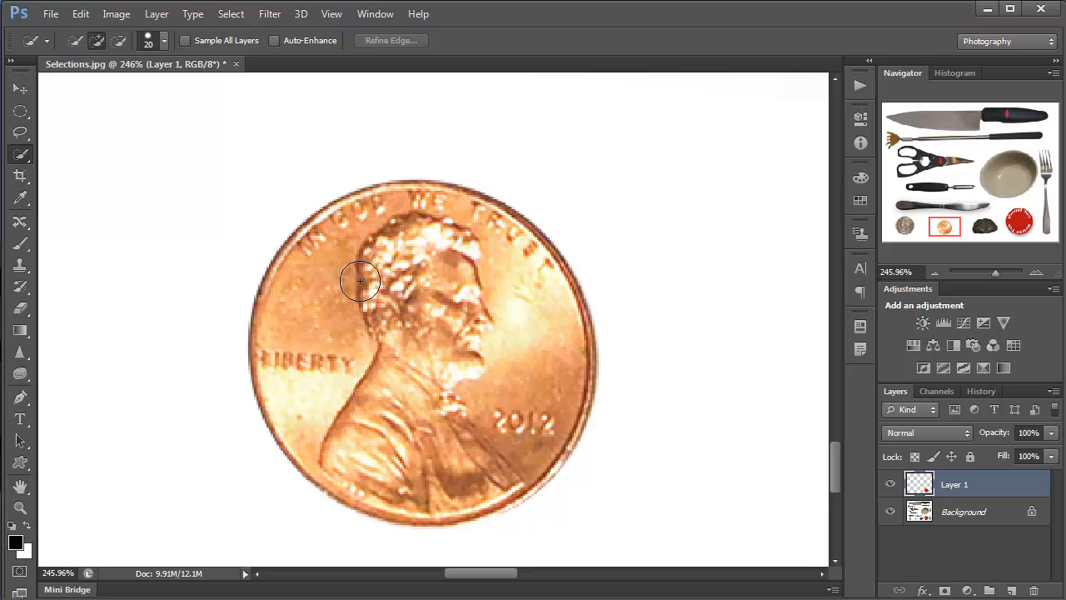
mouse_move(394, 367)
mouse_down()
mouse_move(362, 377)
mouse_move(470, 287)
mouse_move(384, 235)
mouse_move(300, 333)
mouse_move(311, 385)
mouse_up()
key(ctrl+d)
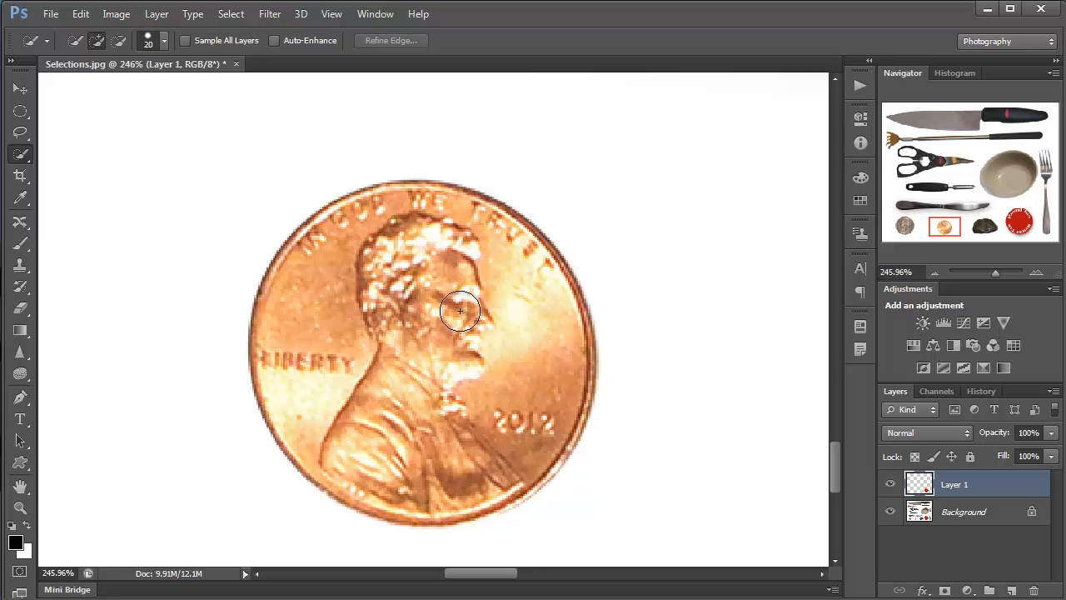
Step: Hide Layer 1, make the Background layer active and brush a Quick Selection over the whole penny
click(890, 487)
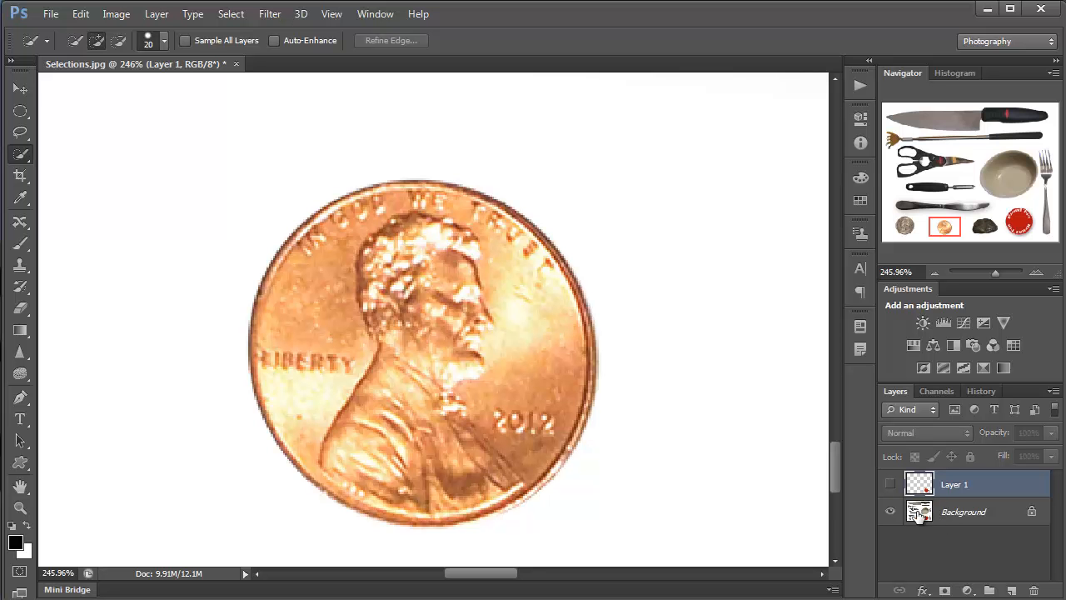
click(918, 514)
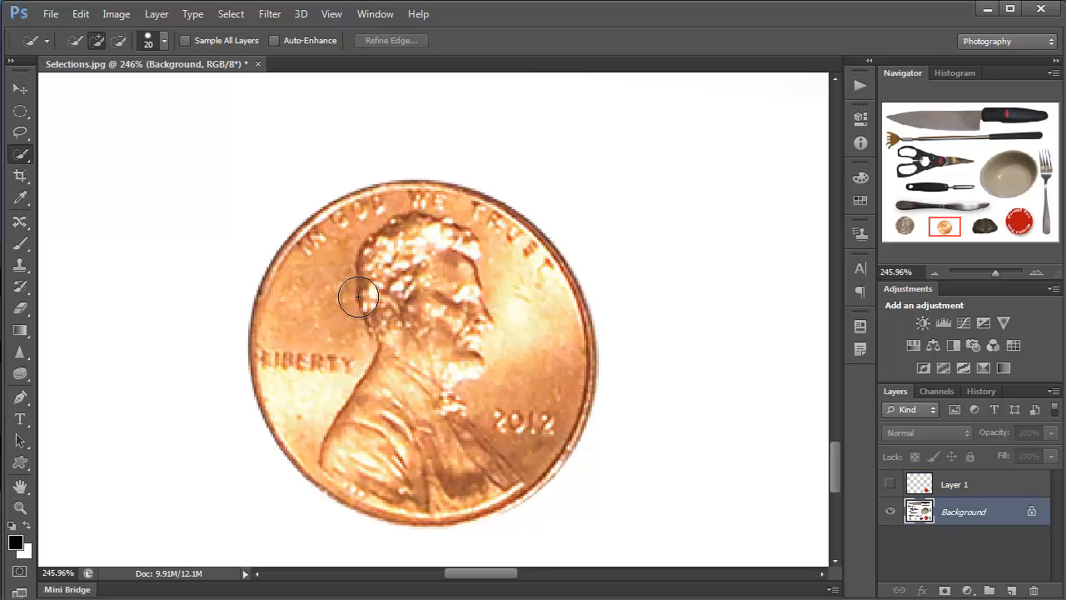
mouse_move(350, 293)
mouse_down()
mouse_move(387, 373)
mouse_move(478, 388)
mouse_move(512, 315)
mouse_move(517, 409)
mouse_move(485, 455)
mouse_move(409, 475)
mouse_move(333, 450)
mouse_move(316, 434)
mouse_move(426, 385)
mouse_move(305, 265)
mouse_move(325, 240)
mouse_up()
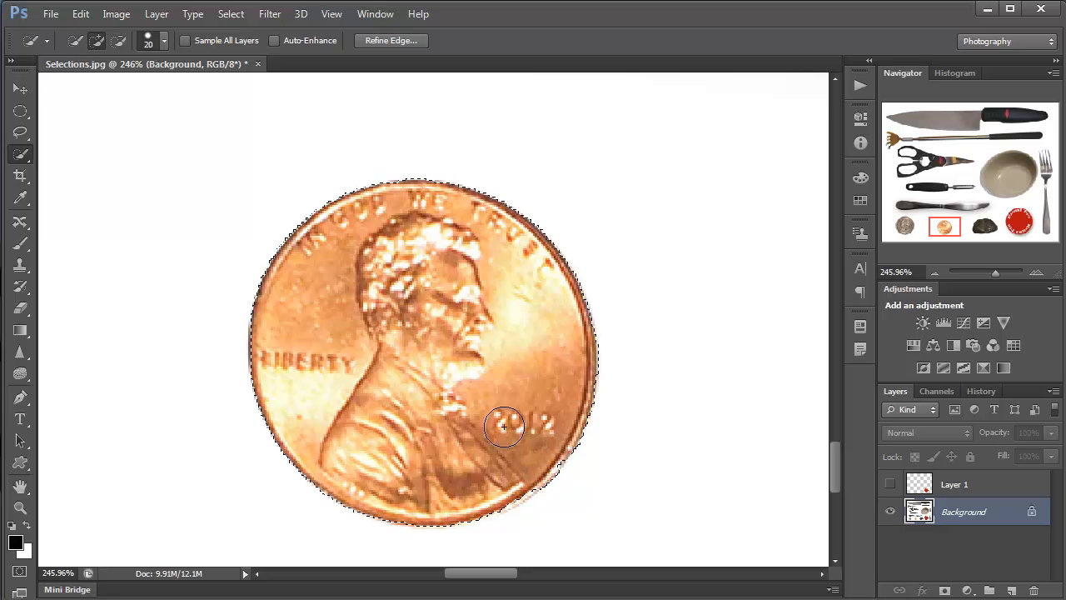
Step: Refine the penny selection along its lower-right rim and copy the selected penny to a new layer
click(521, 430)
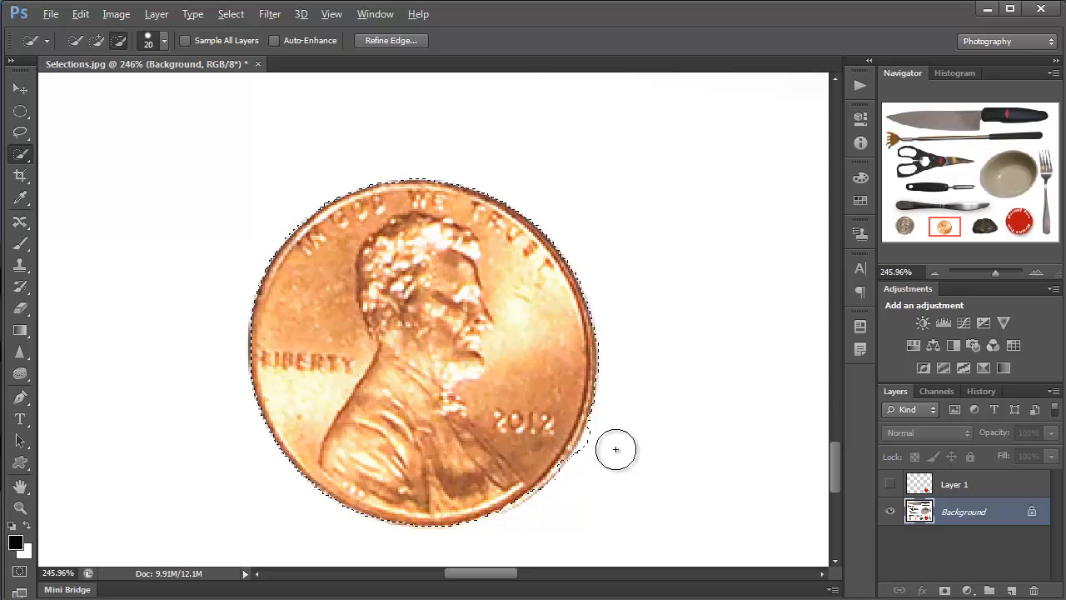
key(alt)
key(alt)
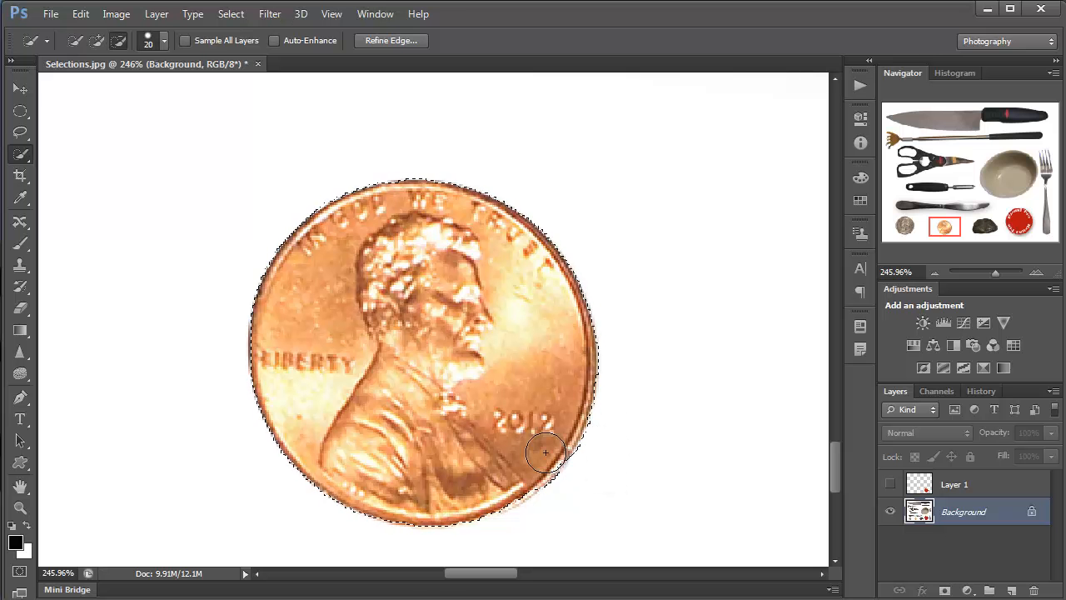
click(547, 450)
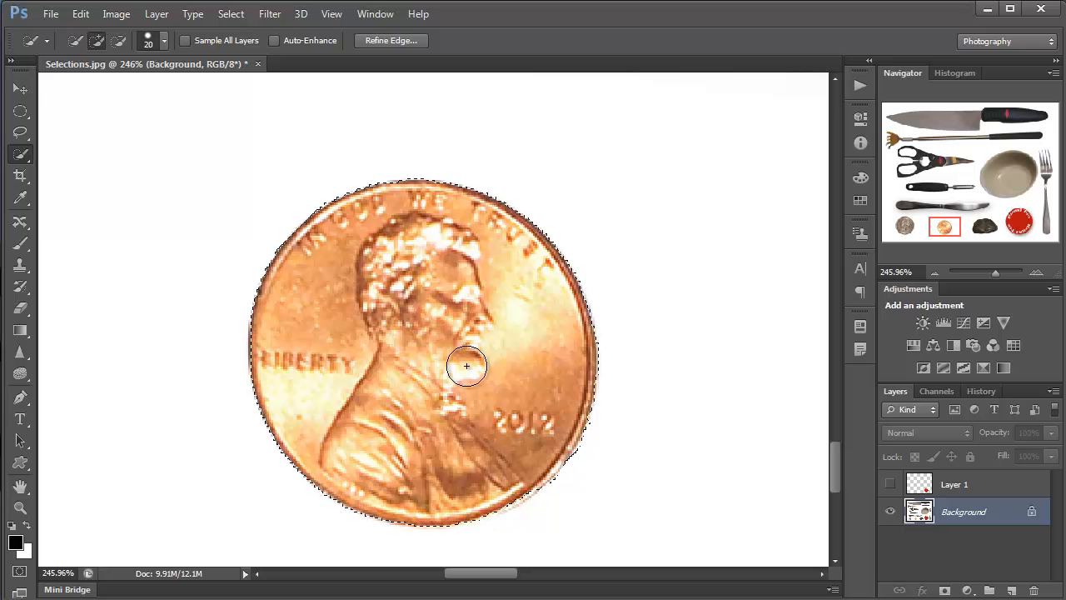
key(ctrl+j)
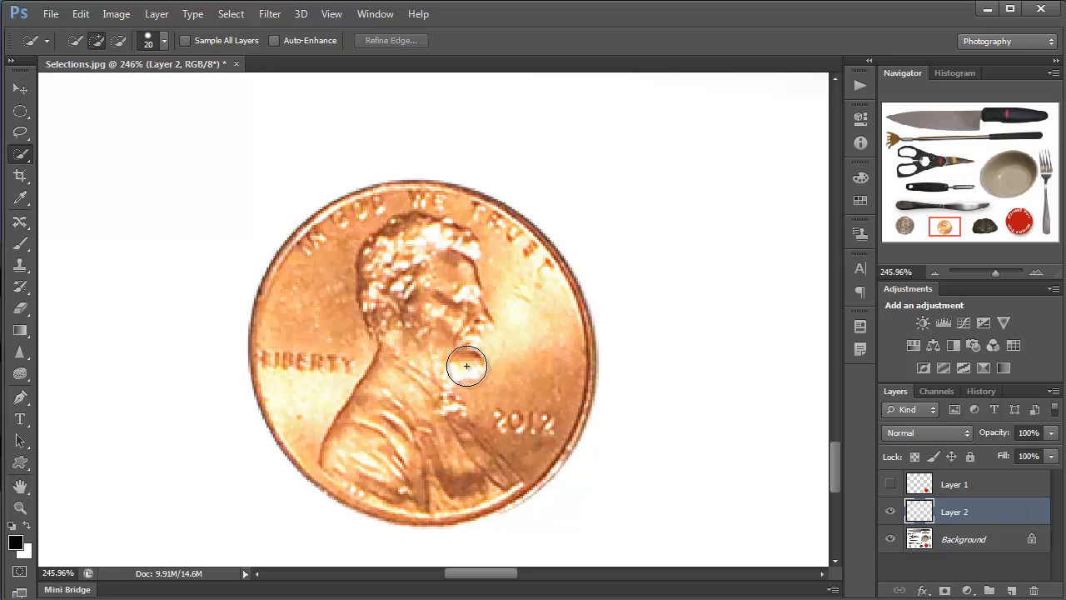
Step: Preview the cut-out layers without the Background, then hide both and restore the Background as the visible, active layer
click(890, 538)
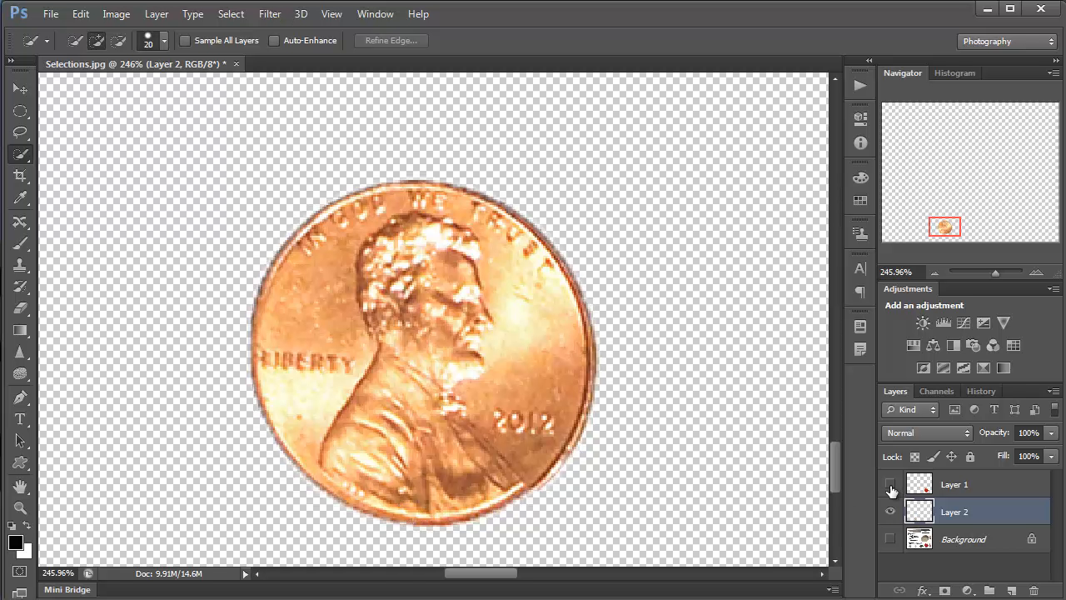
click(890, 485)
click(889, 511)
click(890, 485)
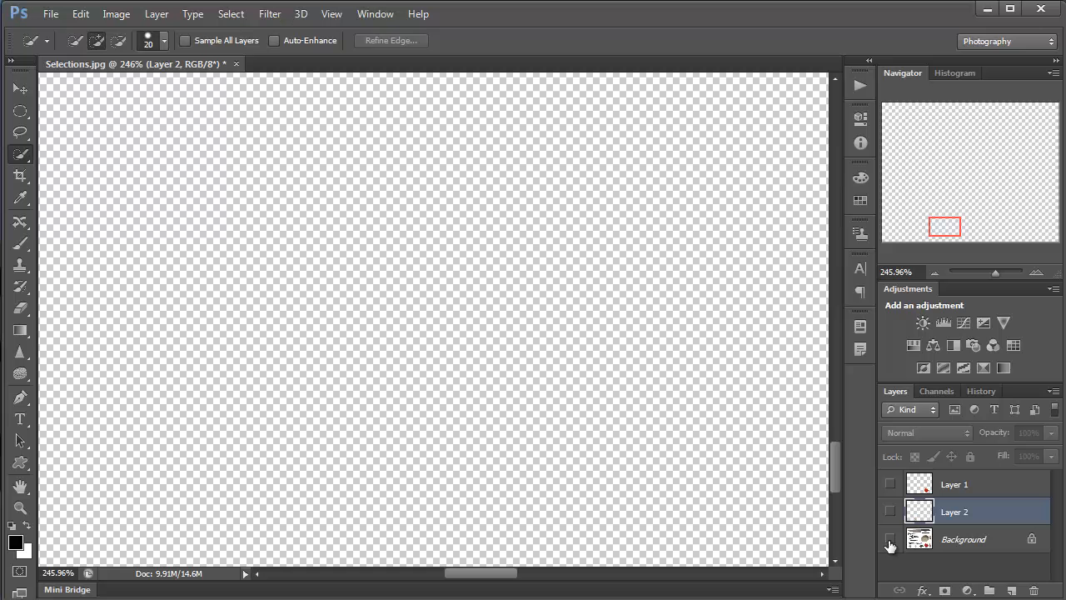
click(890, 540)
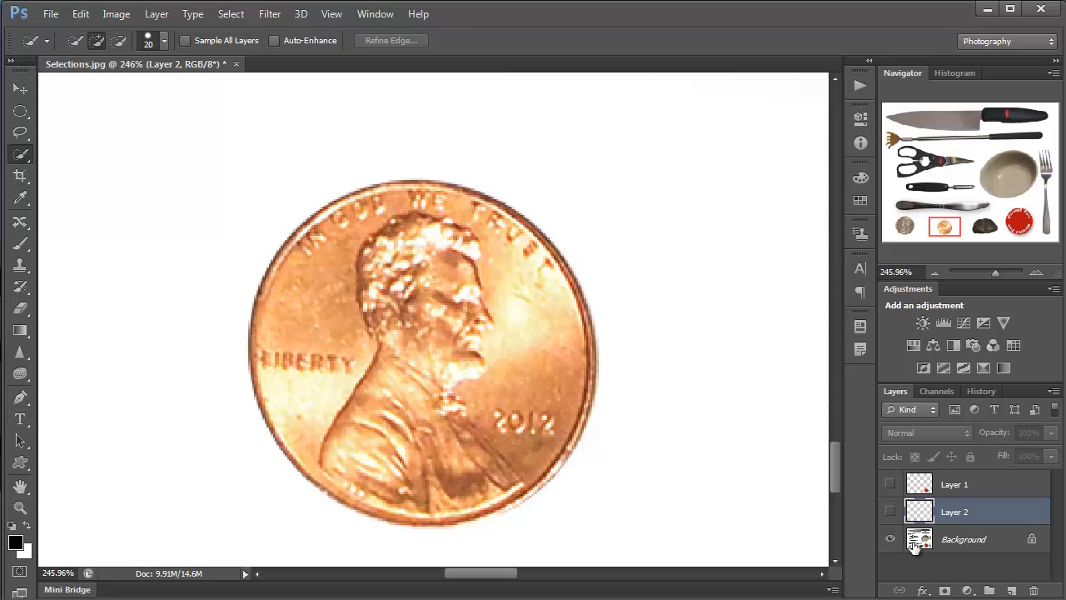
click(914, 544)
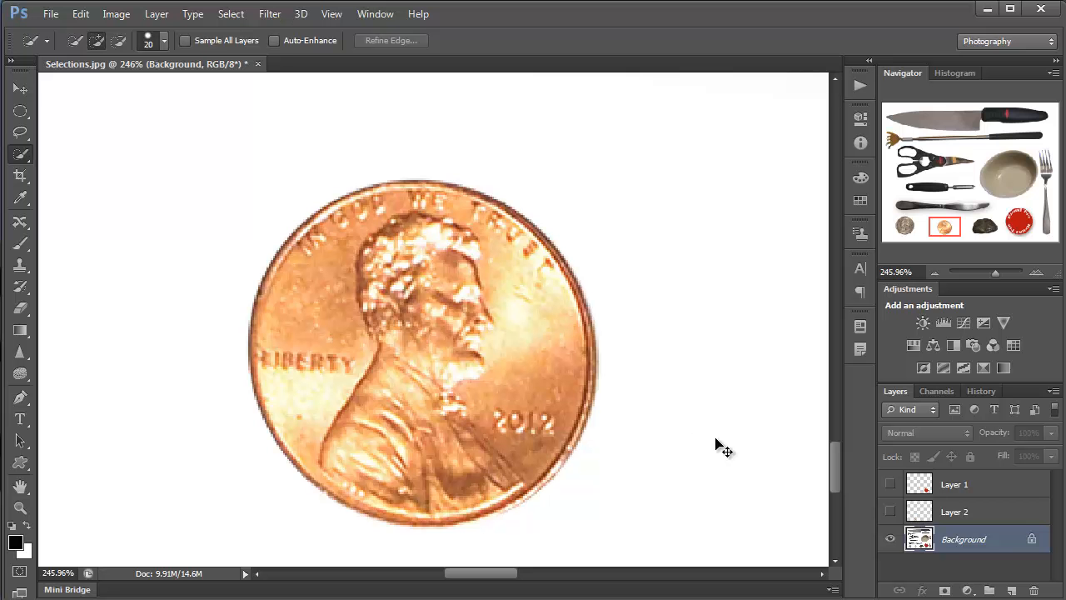
Step: Select the whole quarter up to its outer rim with the Quick Selection tool
key(ctrl+0)
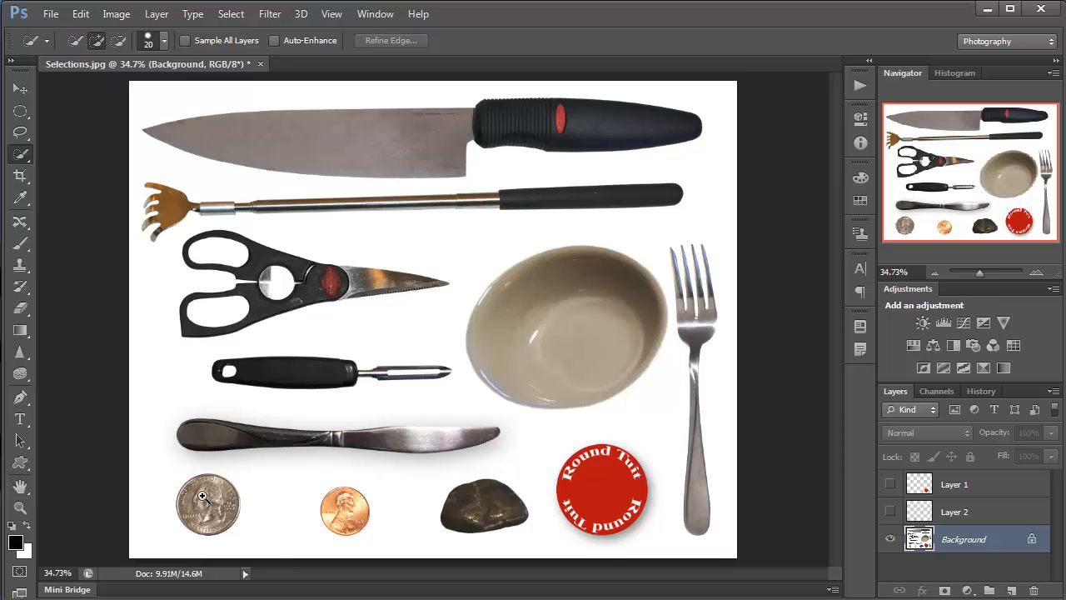
drag(188, 489, 424, 505)
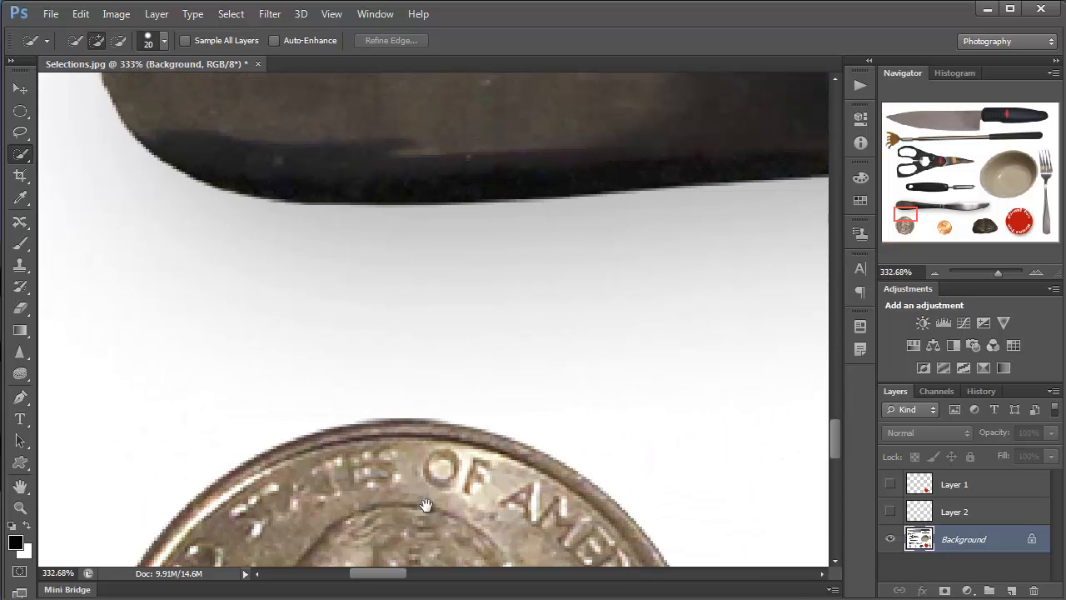
drag(428, 428, 479, 13)
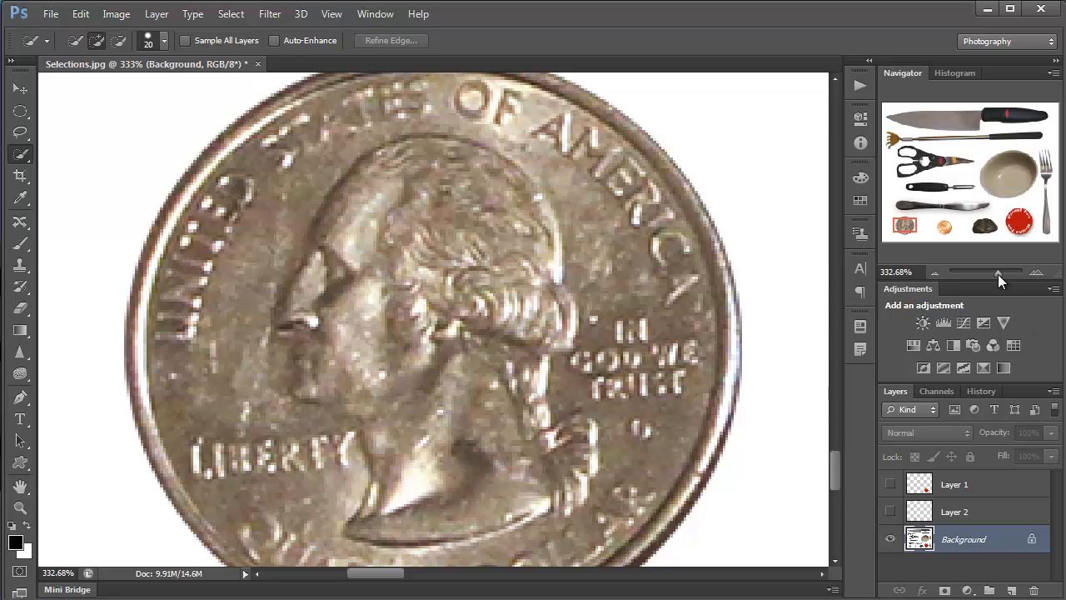
drag(995, 275, 994, 276)
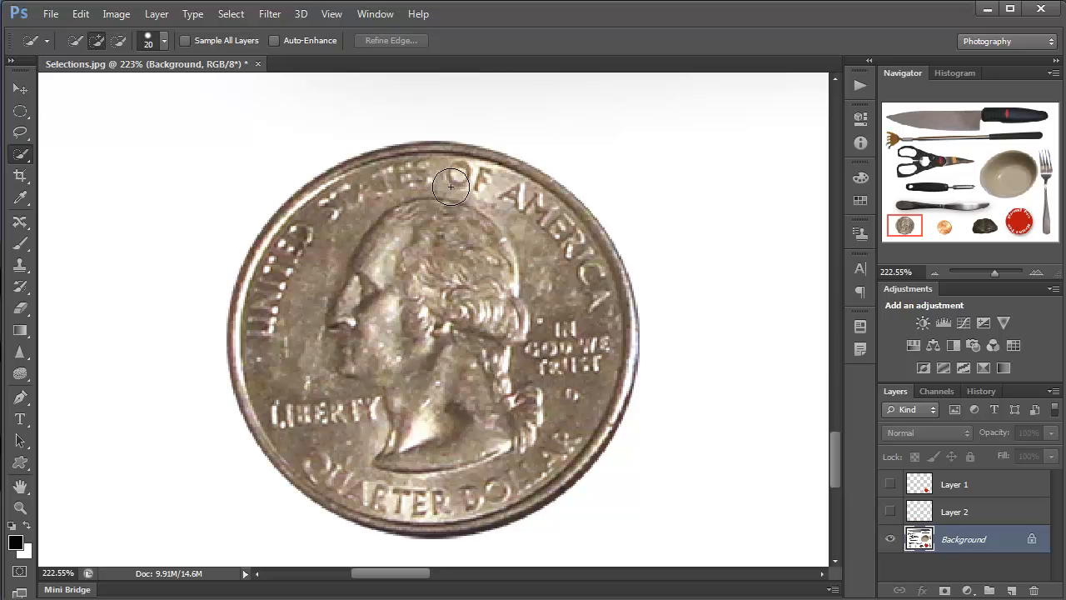
mouse_move(404, 188)
mouse_down()
mouse_move(335, 255)
mouse_move(451, 295)
mouse_move(538, 281)
mouse_up()
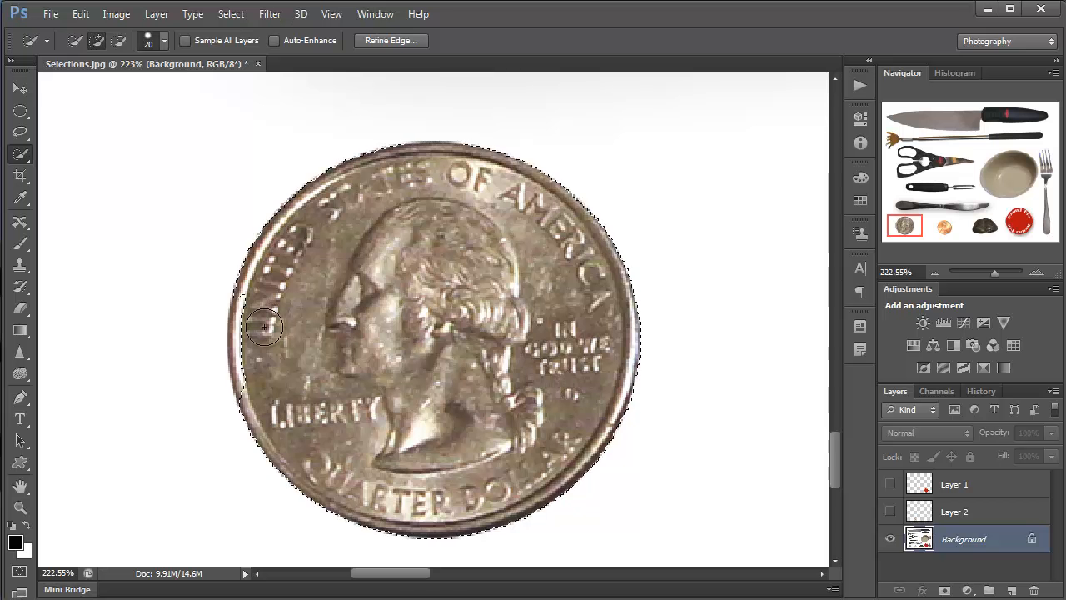
drag(257, 302, 249, 362)
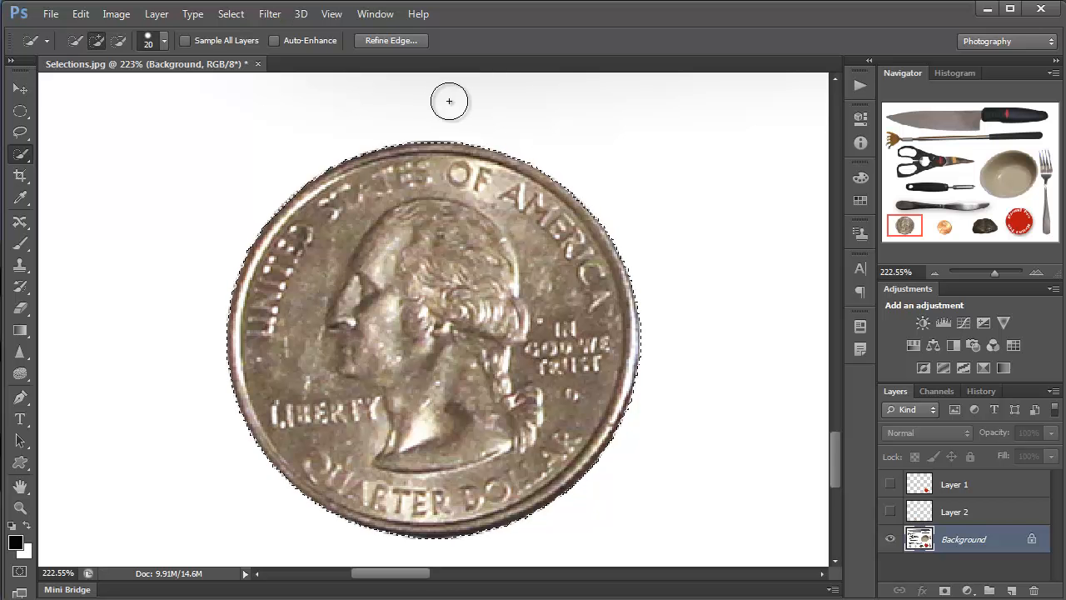
Step: Clear the selection around the quarter
click(230, 14)
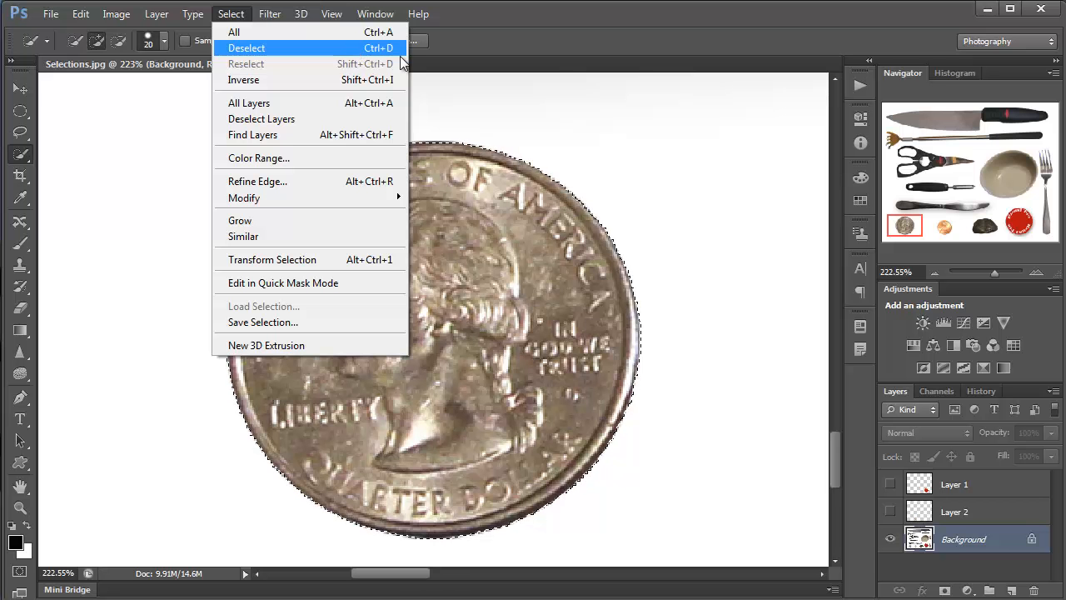
click(487, 212)
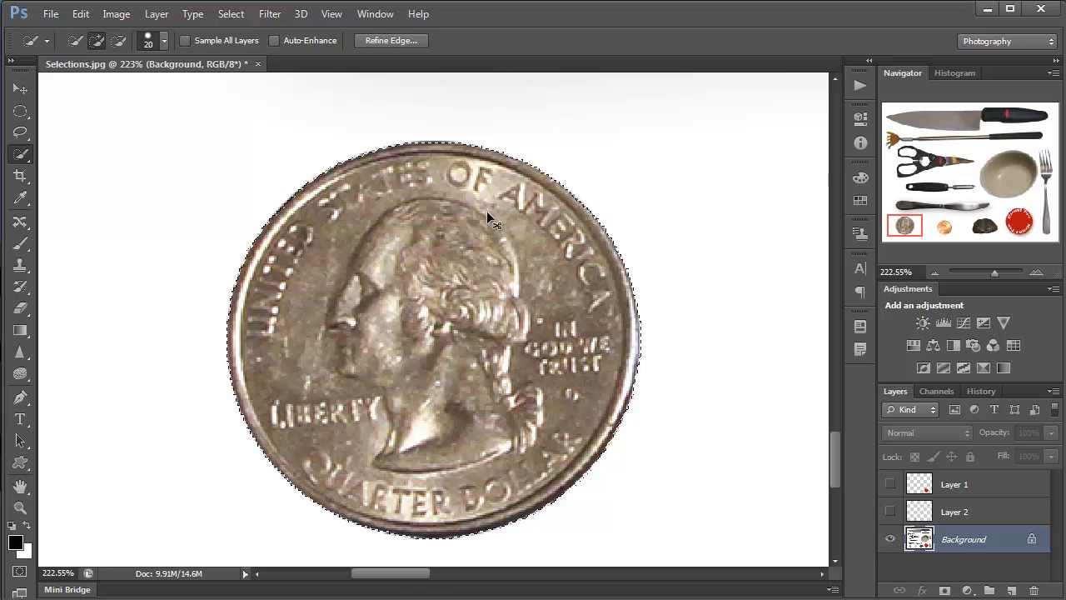
key(ctrl+d)
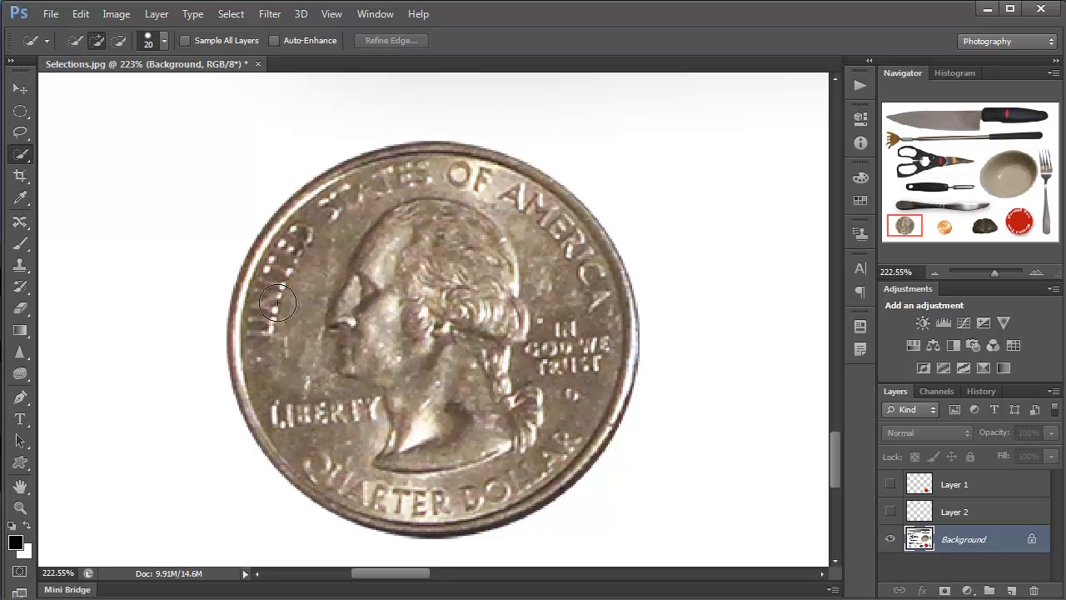
Step: Enter Quick Mask mode on the quarter with the mask color set to indicate Selected Areas
double_click(20, 572)
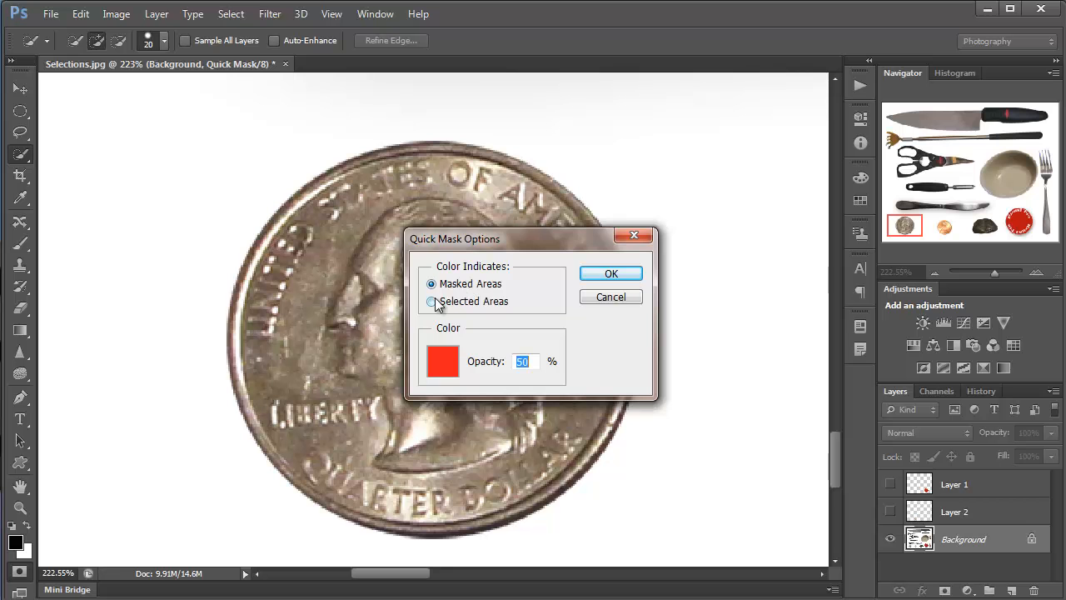
click(432, 305)
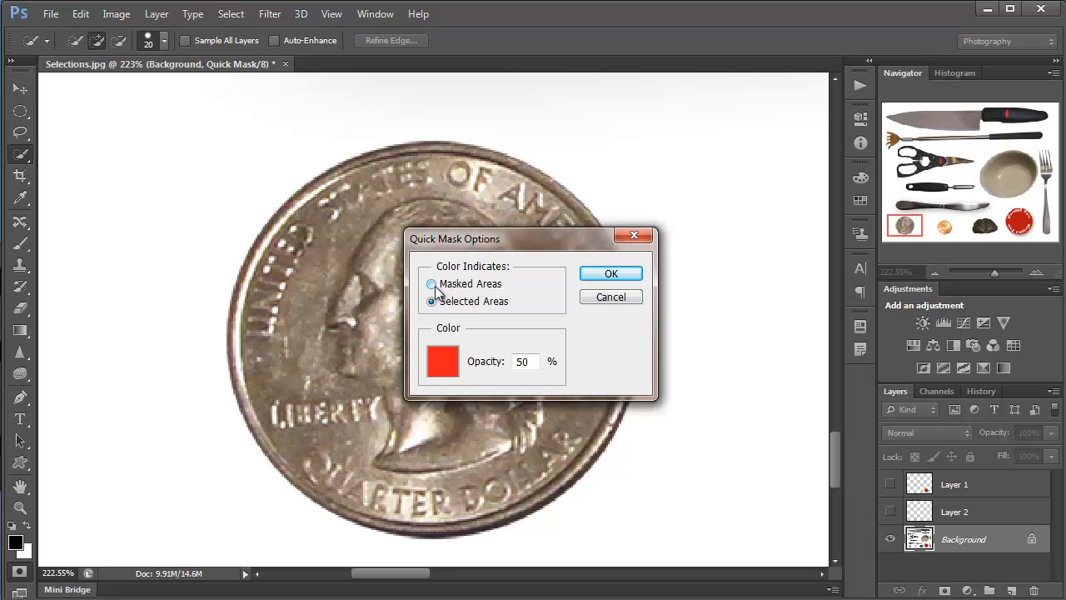
click(605, 276)
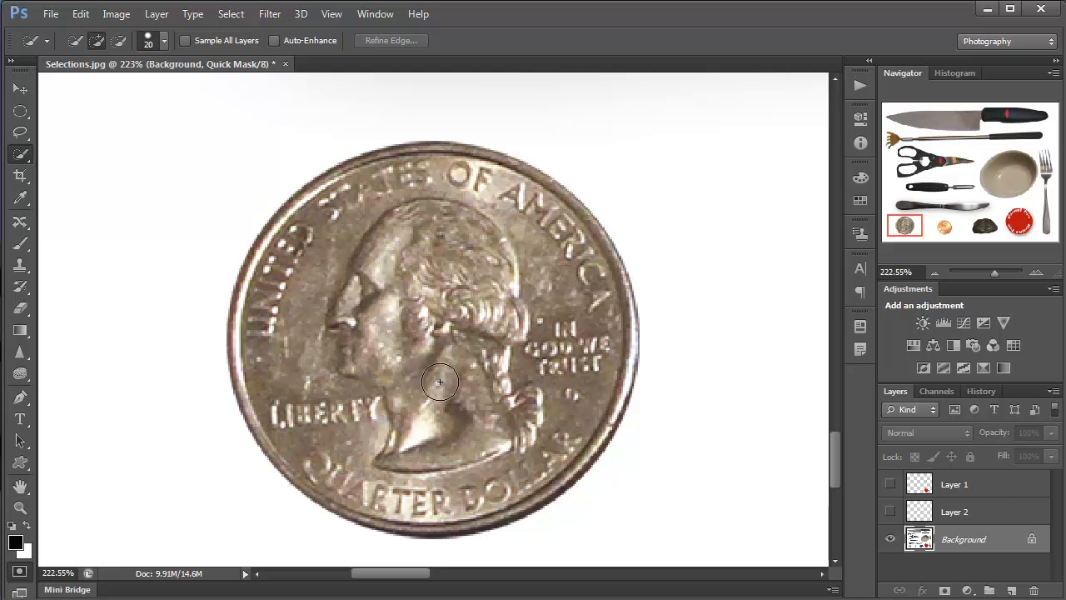
Step: Try a Quick Selection stroke over the quarter's portrait inside the quick mask, and clear it
mouse_move(397, 306)
mouse_down()
mouse_move(418, 265)
mouse_move(392, 264)
mouse_up()
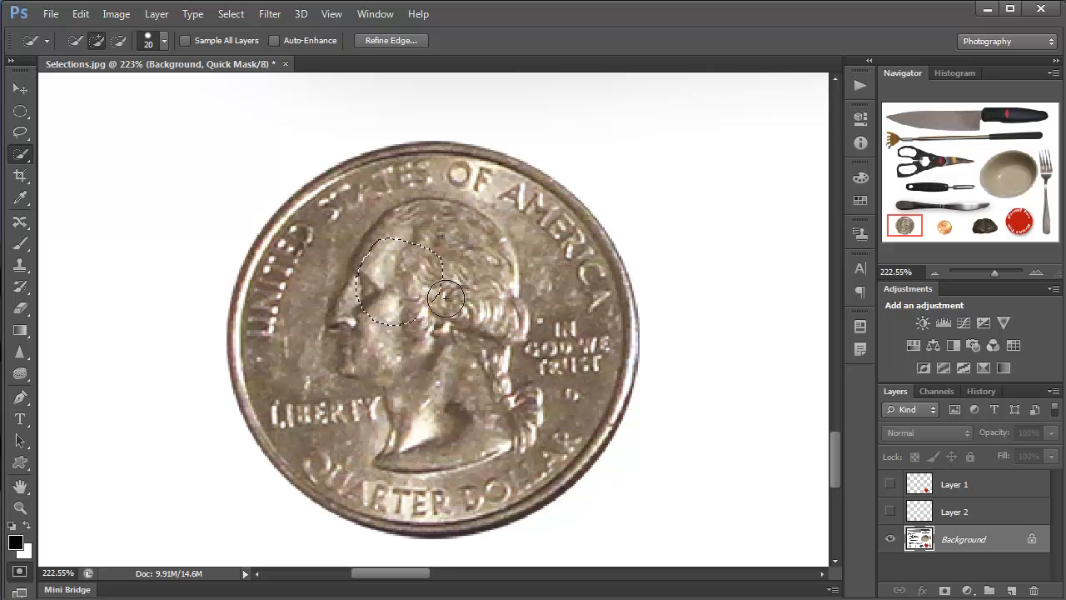
click(450, 309)
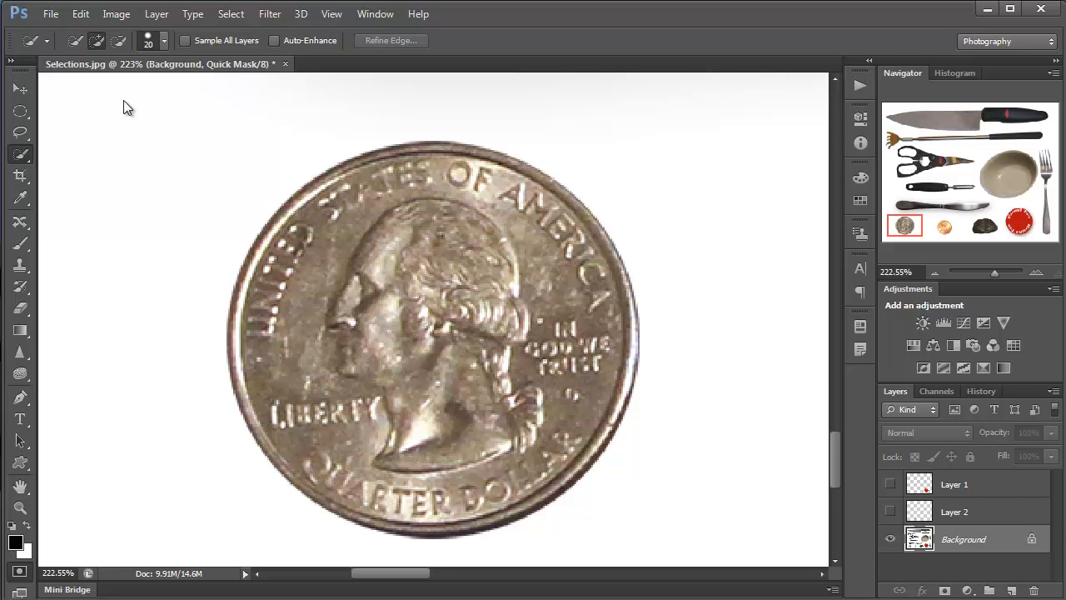
Step: Activate the Brush tool and set the soft round brush's size to 52 px for painting the mask
click(22, 246)
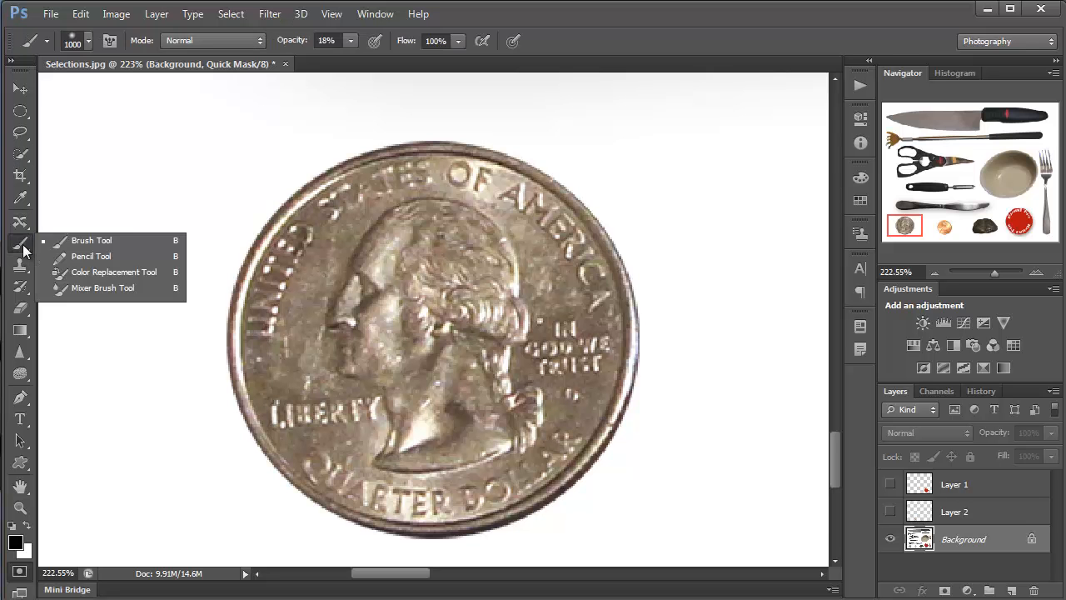
click(102, 241)
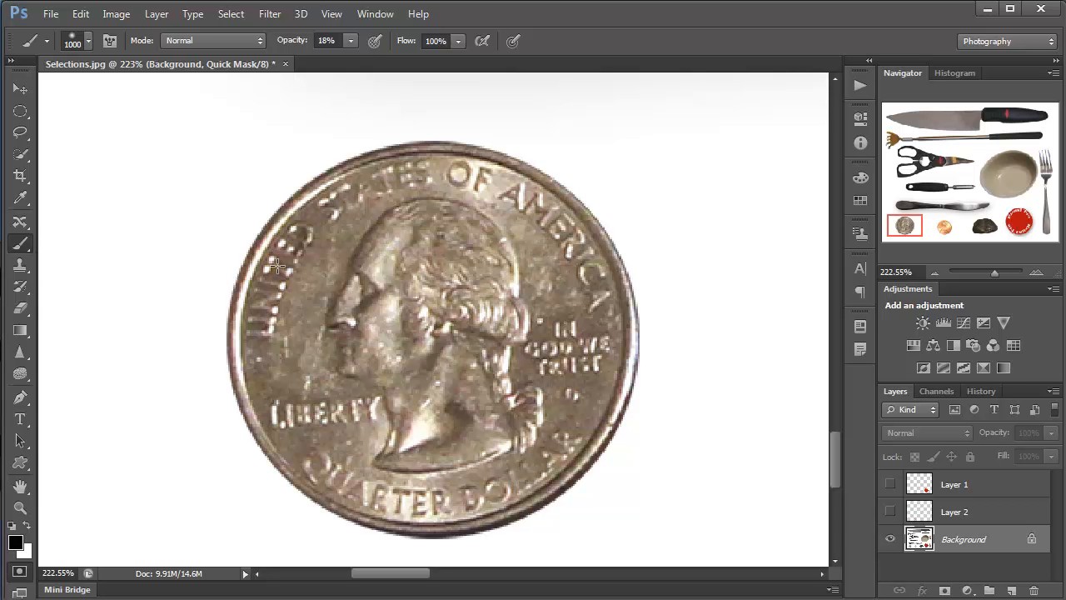
click(88, 42)
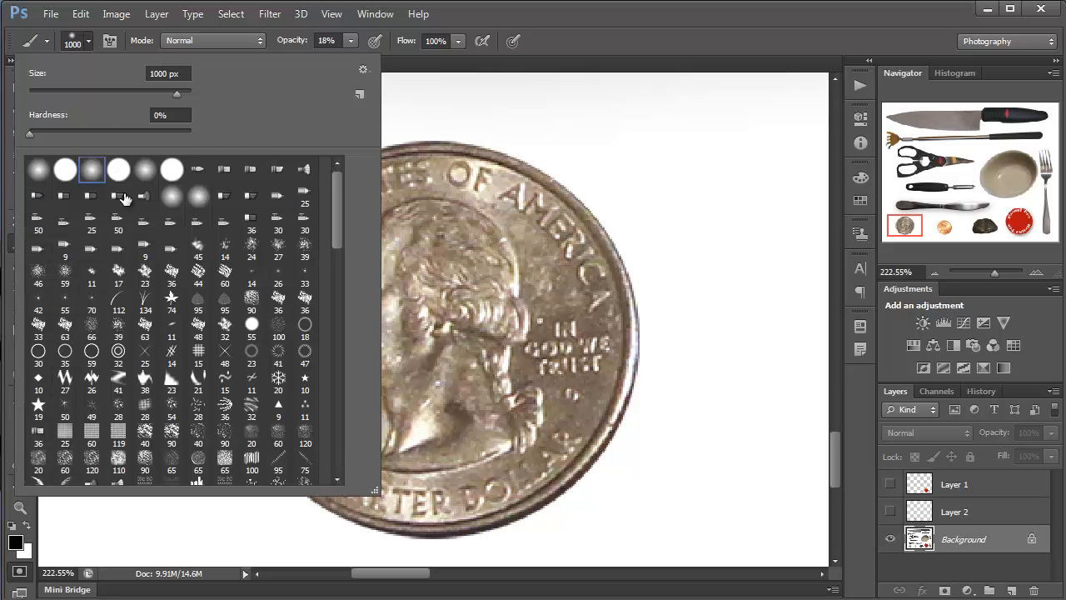
click(70, 93)
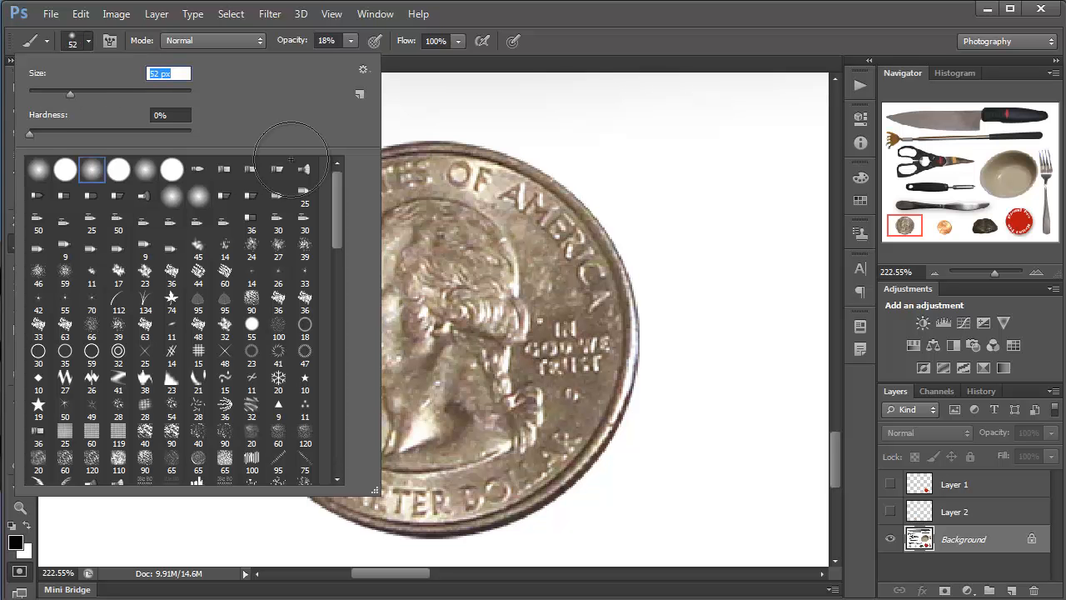
click(568, 39)
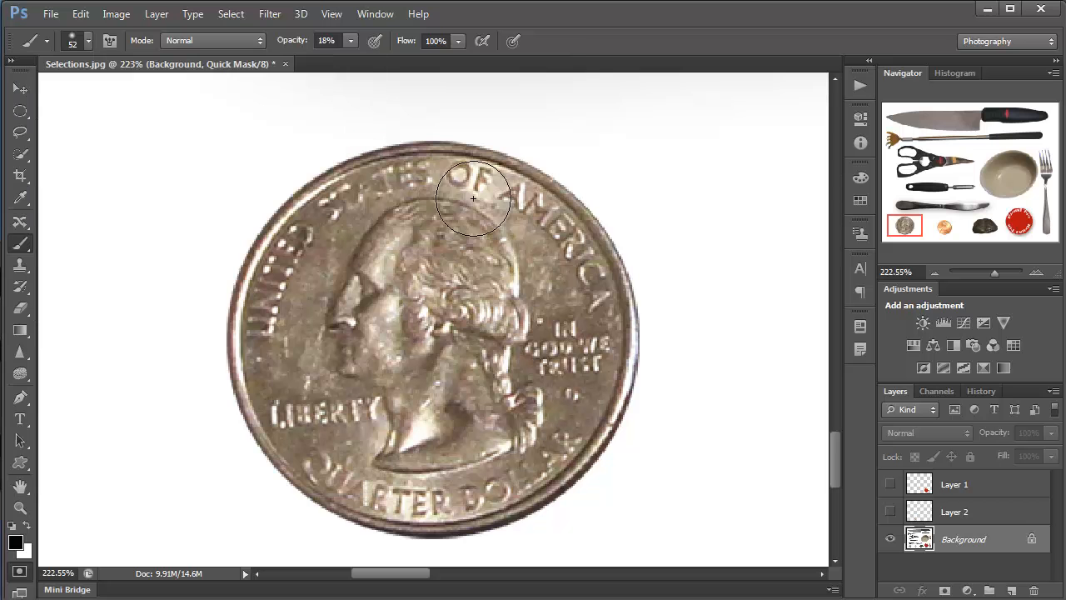
Step: Paint the quick mask over the hair and forehead of the quarter's portrait, and set the brush opacity to 100%
mouse_move(432, 211)
mouse_down()
mouse_move(402, 278)
mouse_move(470, 252)
mouse_move(443, 296)
mouse_move(431, 290)
mouse_move(441, 242)
mouse_up()
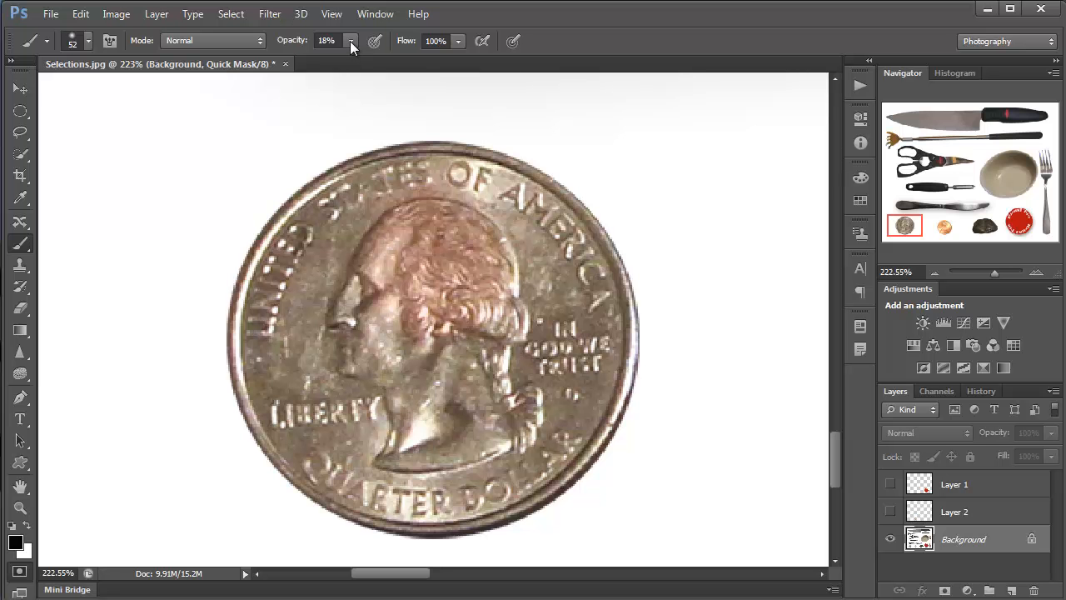
click(350, 41)
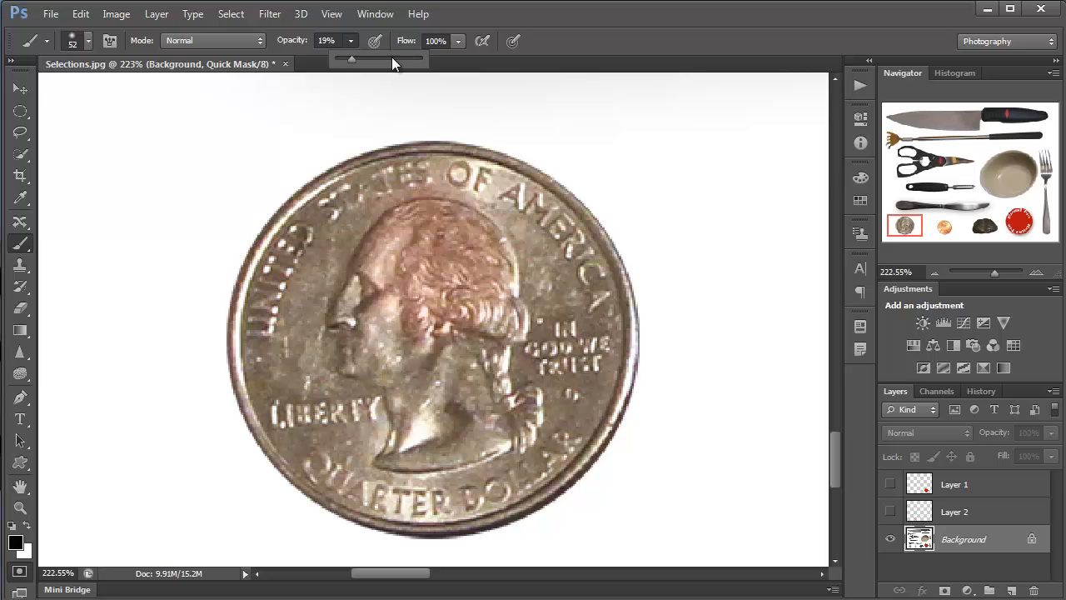
drag(391, 56, 436, 62)
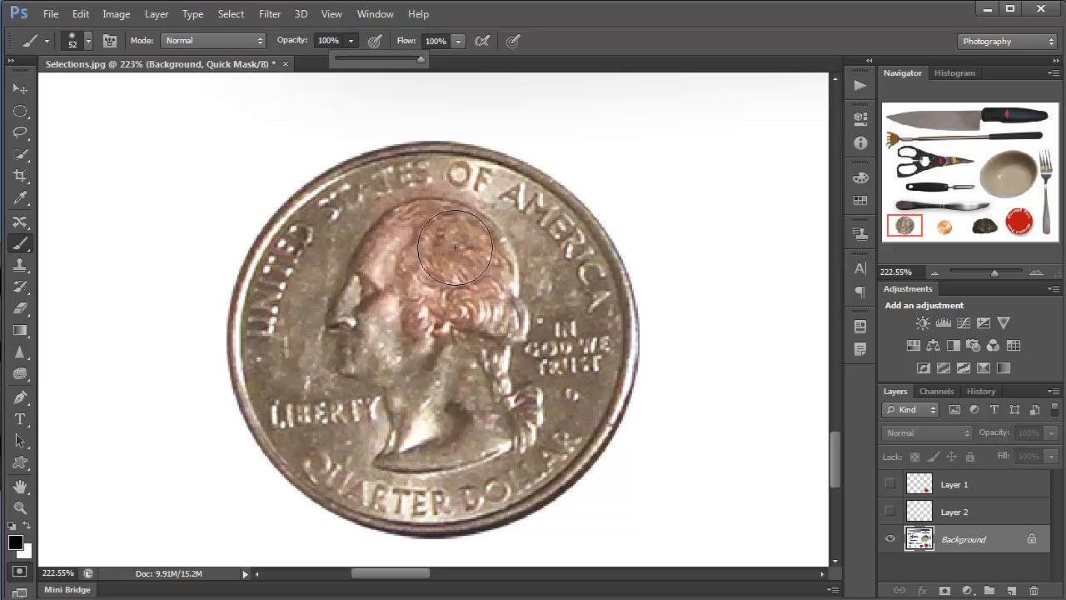
Step: Paint the quick mask over the whole quarter with the soft brush, convert it to a selection, and deselect it
mouse_move(455, 248)
mouse_down()
mouse_move(491, 331)
mouse_move(452, 347)
mouse_move(378, 356)
mouse_move(359, 346)
mouse_move(418, 298)
mouse_move(481, 332)
mouse_move(461, 388)
mouse_move(349, 368)
mouse_move(448, 336)
mouse_move(480, 416)
mouse_move(516, 315)
mouse_move(485, 422)
mouse_move(408, 410)
mouse_move(469, 393)
mouse_move(431, 447)
mouse_move(352, 417)
mouse_move(361, 283)
mouse_move(493, 365)
mouse_move(454, 419)
mouse_move(468, 386)
mouse_move(395, 248)
mouse_move(396, 280)
mouse_move(404, 226)
mouse_move(395, 181)
mouse_move(327, 215)
mouse_move(285, 326)
mouse_move(304, 377)
mouse_move(295, 264)
mouse_move(286, 368)
mouse_move(378, 453)
mouse_move(284, 401)
mouse_move(374, 478)
mouse_move(460, 481)
mouse_move(423, 476)
mouse_move(488, 472)
mouse_move(561, 394)
mouse_move(508, 473)
mouse_move(548, 432)
mouse_move(578, 322)
mouse_move(553, 273)
mouse_move(593, 341)
mouse_move(549, 447)
mouse_move(576, 291)
mouse_move(508, 223)
mouse_move(535, 234)
mouse_move(582, 299)
mouse_move(500, 224)
mouse_move(549, 246)
mouse_move(494, 205)
mouse_move(389, 185)
mouse_move(452, 188)
mouse_move(568, 271)
mouse_move(568, 405)
mouse_move(321, 468)
mouse_move(277, 369)
mouse_move(378, 210)
mouse_up()
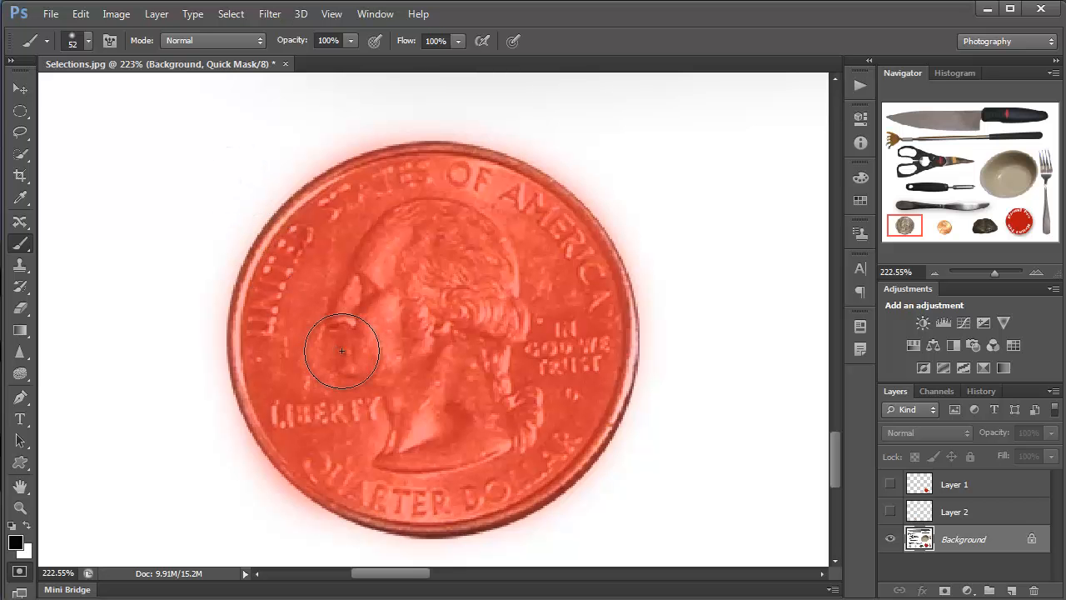
click(19, 571)
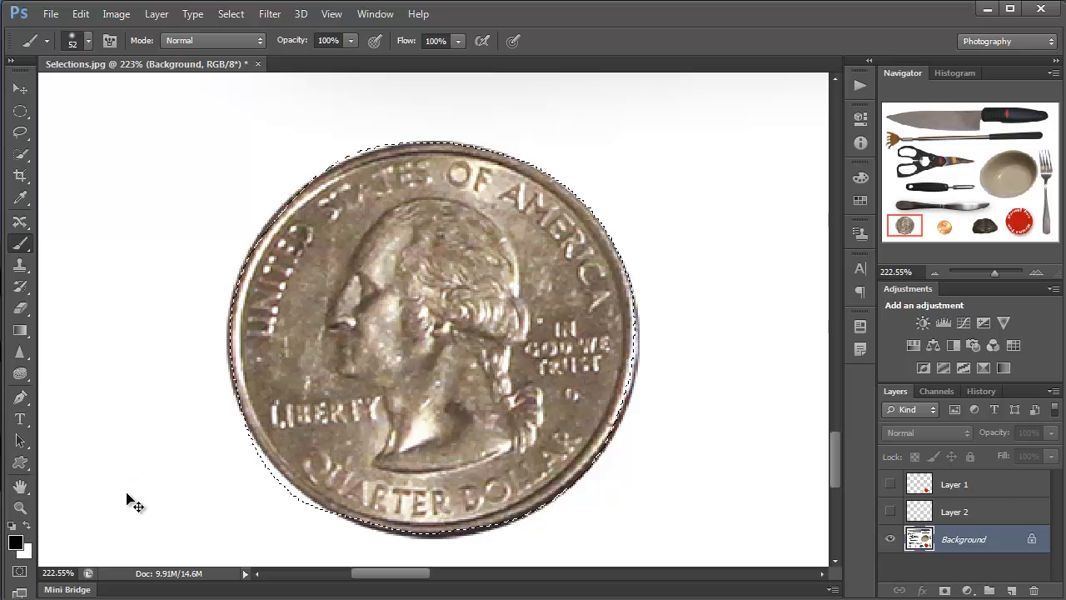
key(ctrl+d)
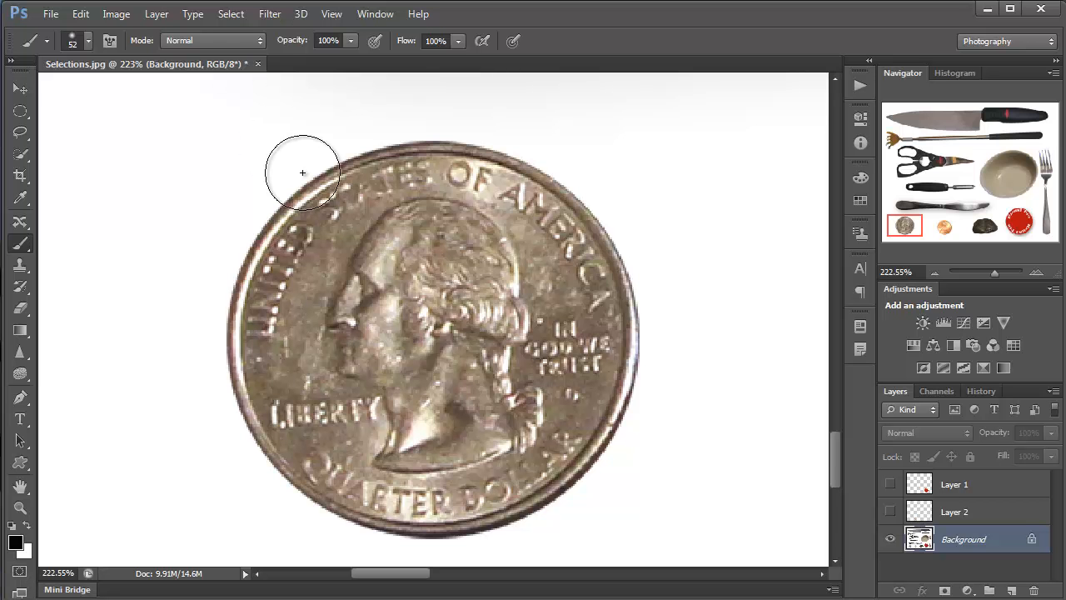
Step: Enter Quick Mask mode again and set the brush to 100% hardness and a size of 200 px
key(q)
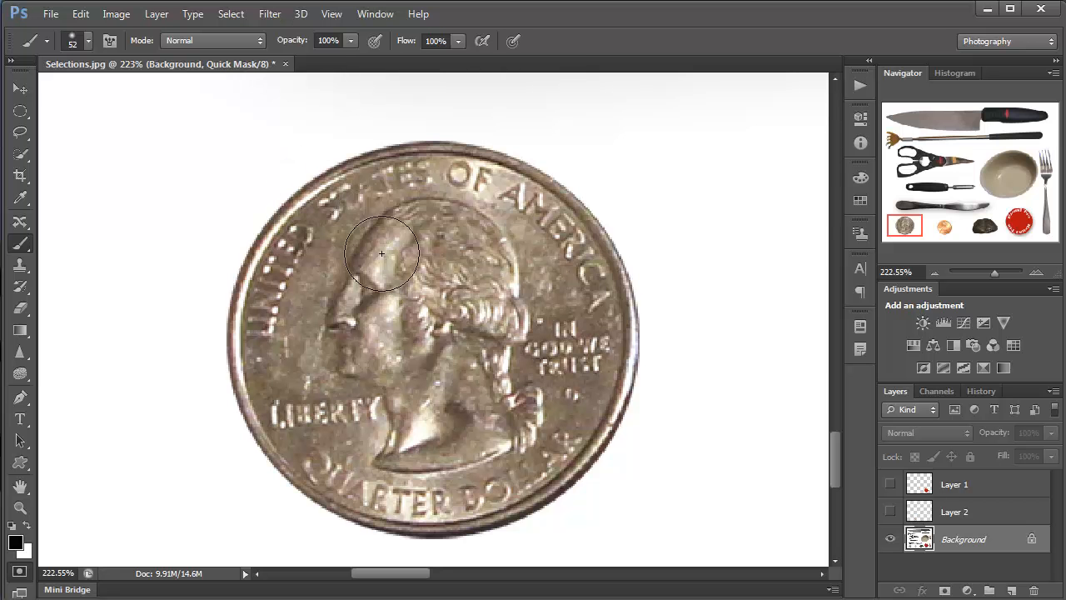
click(89, 40)
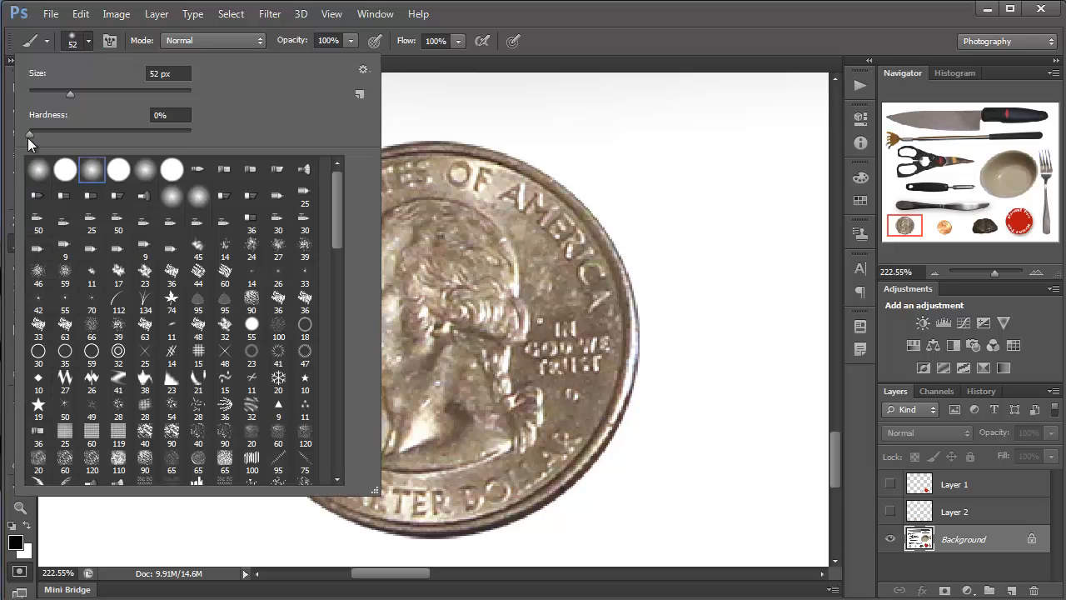
drag(28, 138, 200, 132)
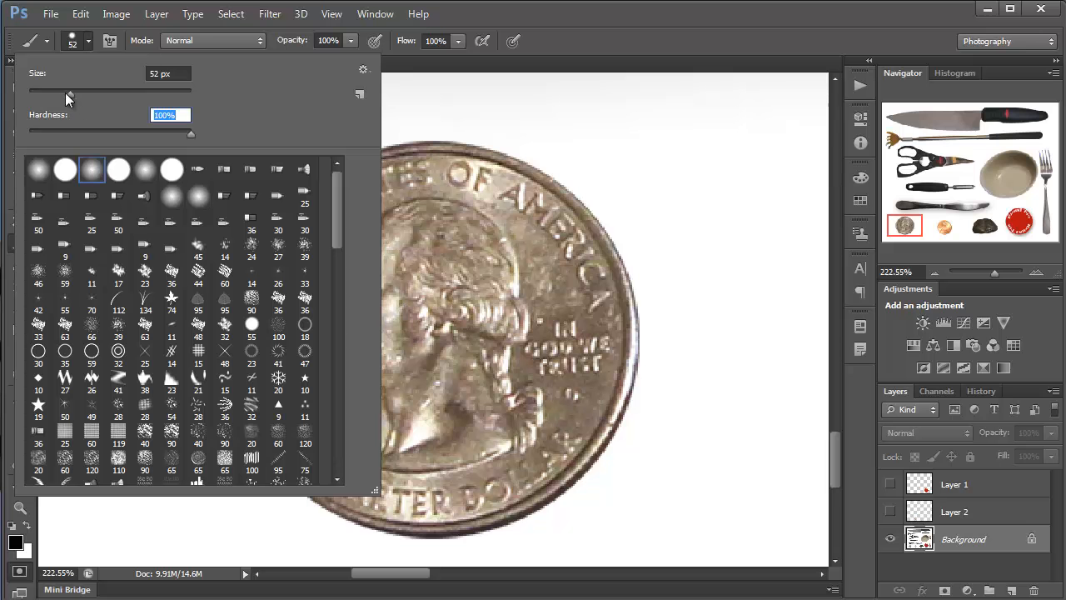
drag(65, 93, 118, 103)
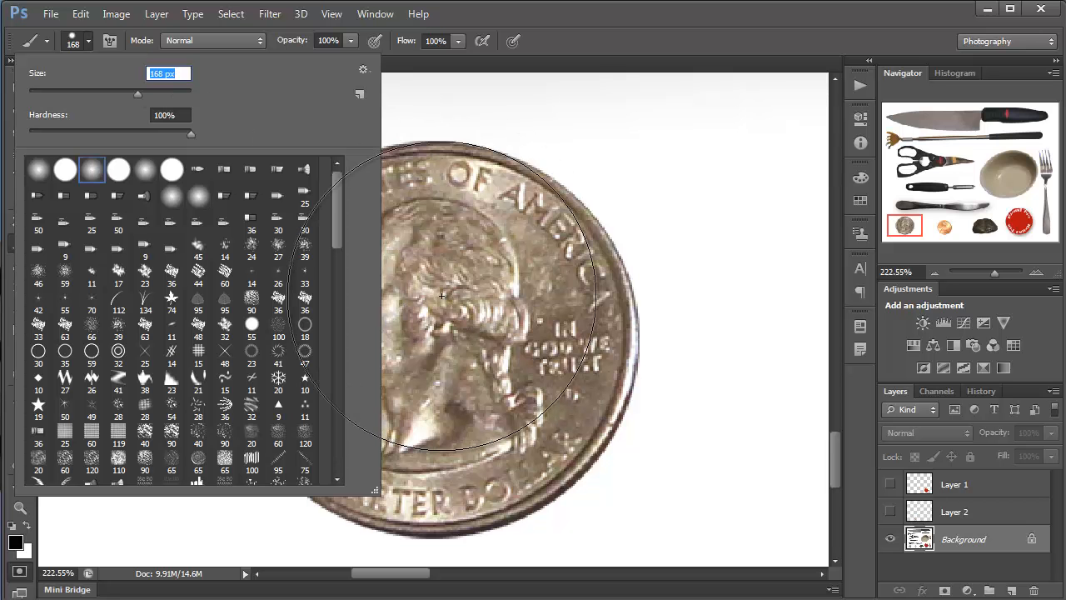
click(145, 91)
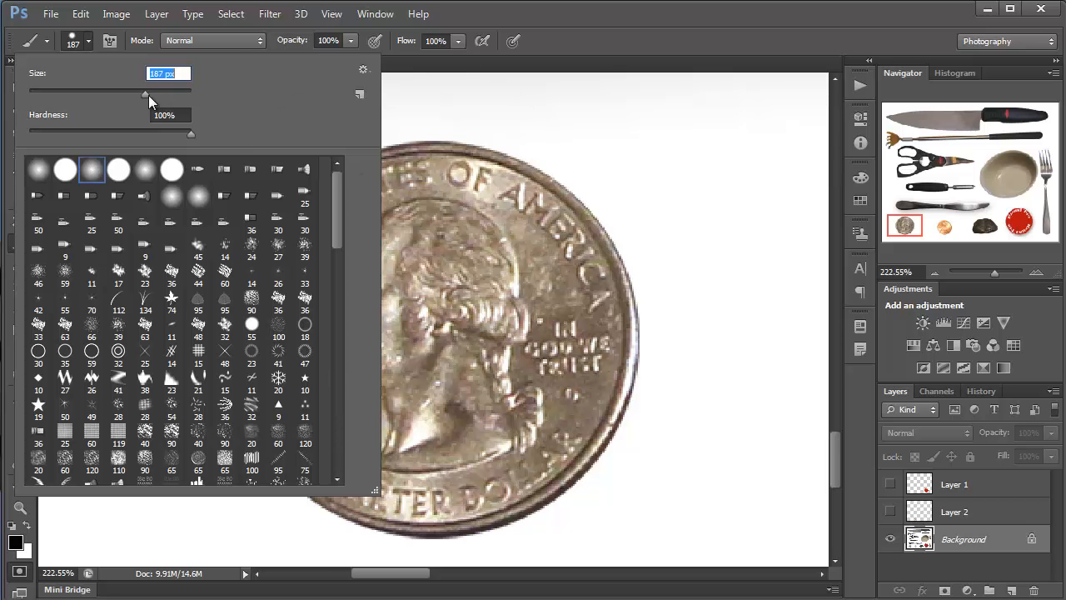
drag(156, 95, 159, 94)
key(Return)
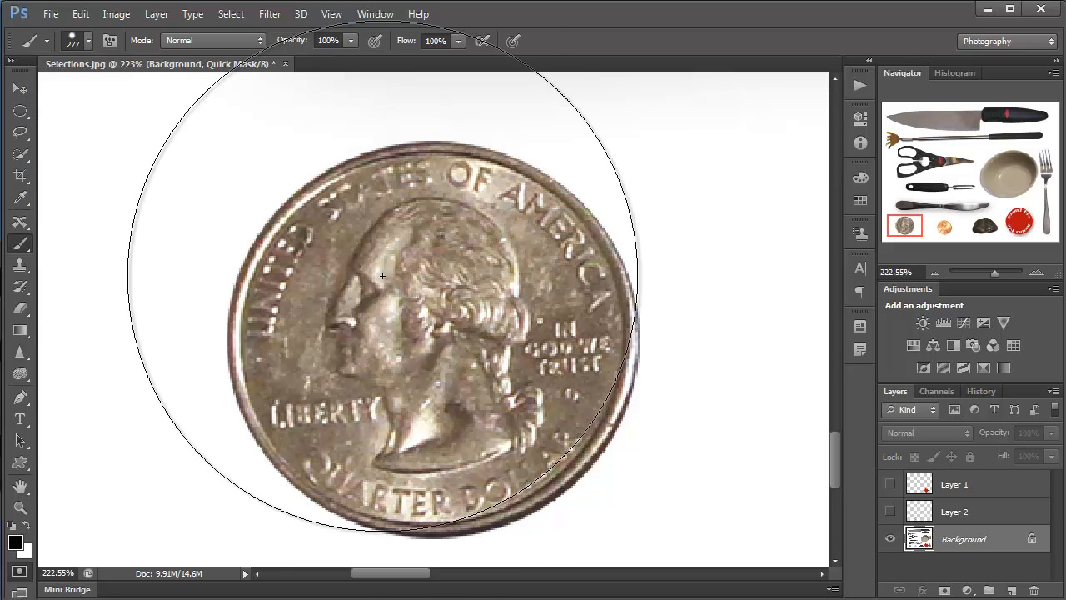
key(bracketleft)
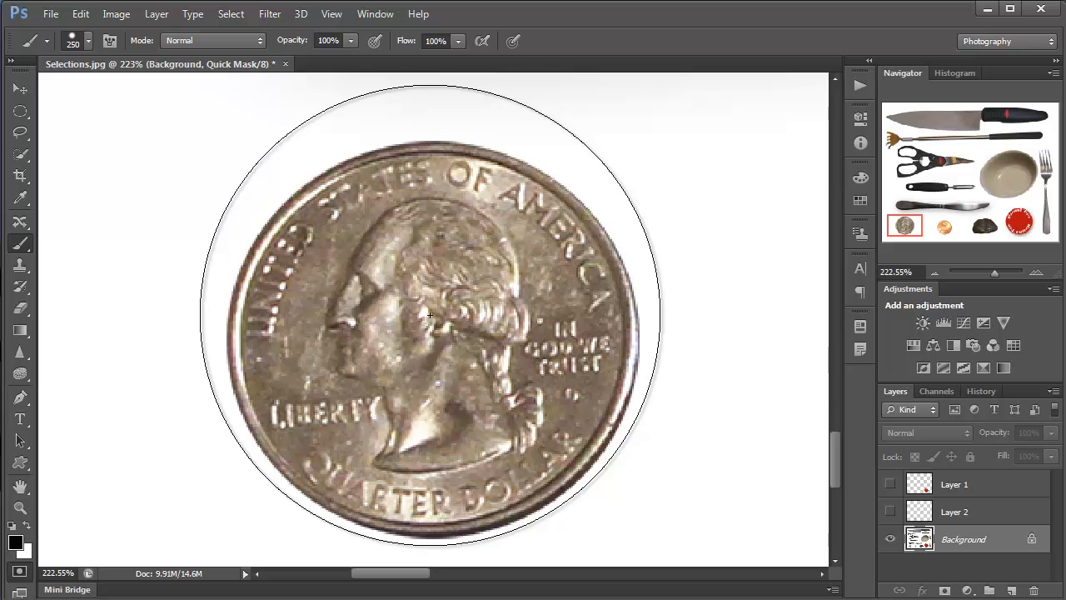
key(bracketleft)
key(bracketleft)
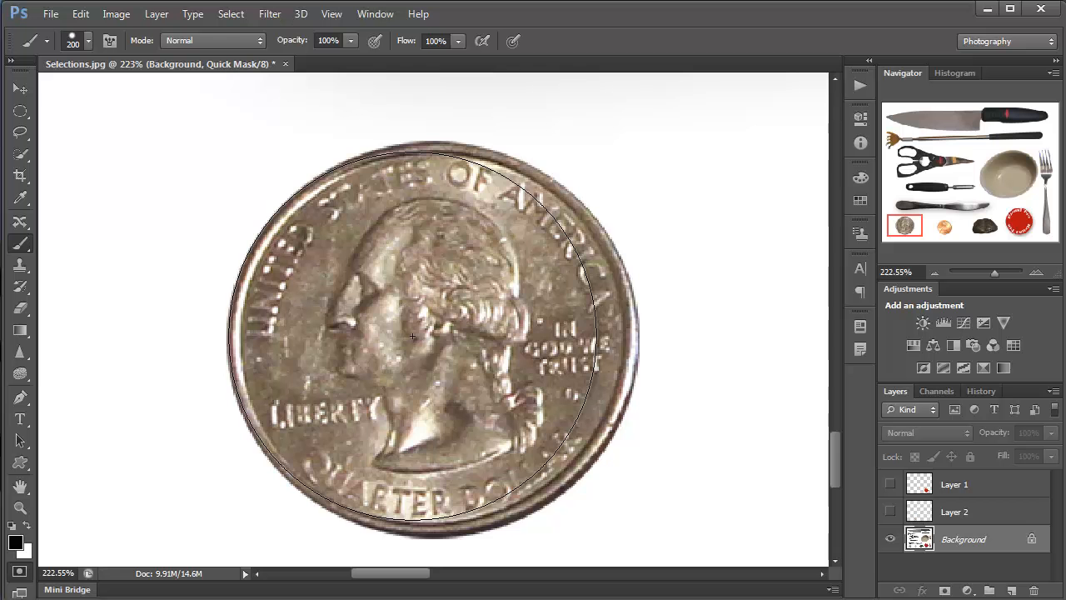
Step: Cover the entire quarter with the hard-edged quick mask and copy the resulting selection onto a new layer
click(412, 336)
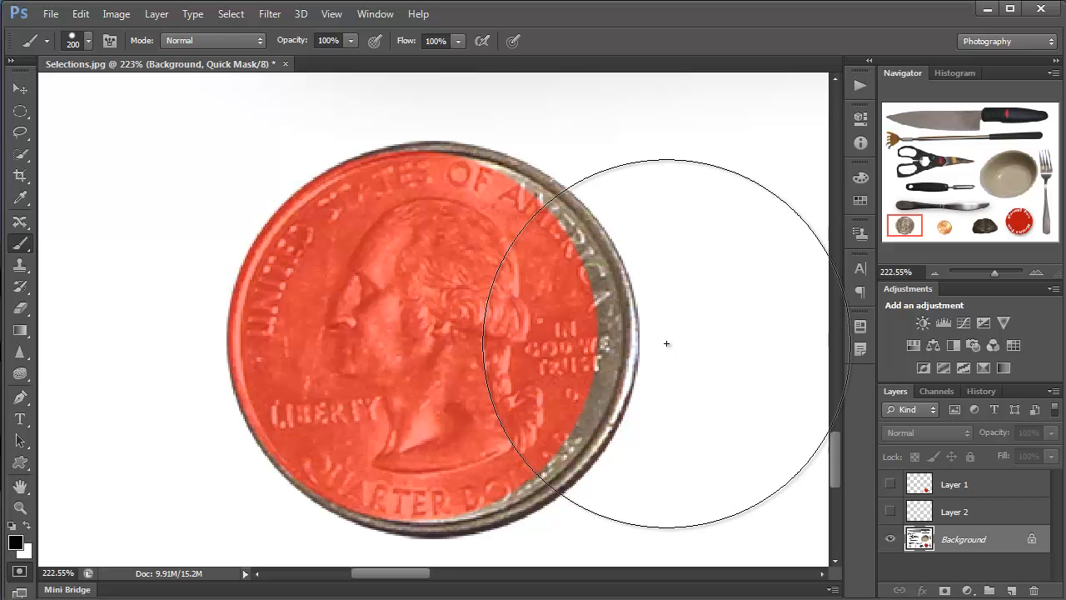
drag(410, 324, 435, 324)
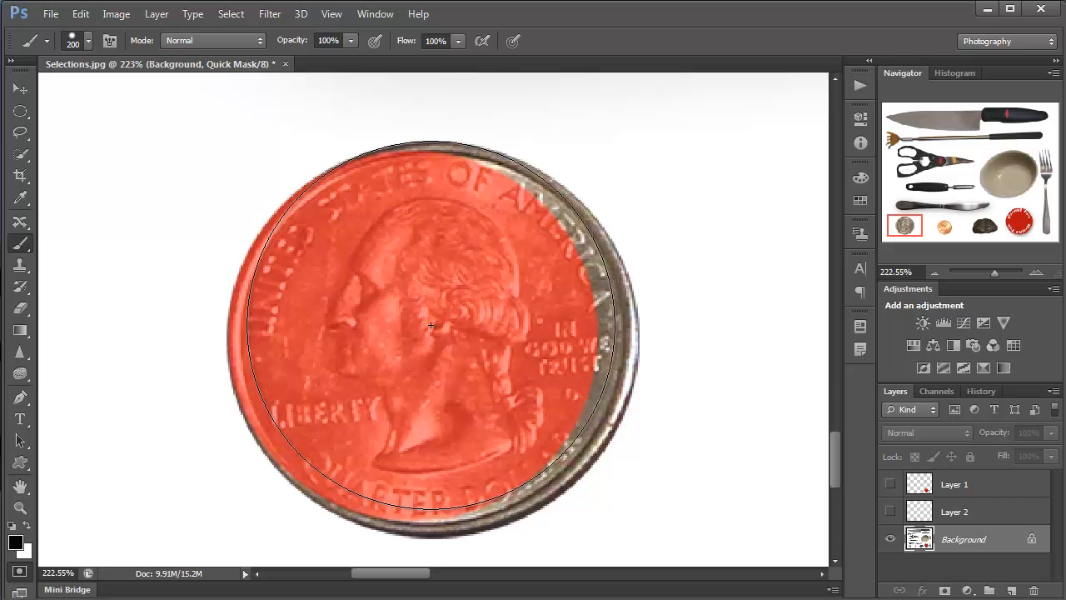
mouse_move(430, 325)
mouse_down()
mouse_move(457, 342)
mouse_move(453, 334)
mouse_move(440, 329)
mouse_move(453, 358)
mouse_move(454, 336)
mouse_move(412, 368)
mouse_move(425, 346)
mouse_move(447, 348)
mouse_move(400, 344)
mouse_move(414, 348)
mouse_move(416, 311)
mouse_move(459, 325)
mouse_move(454, 356)
mouse_up()
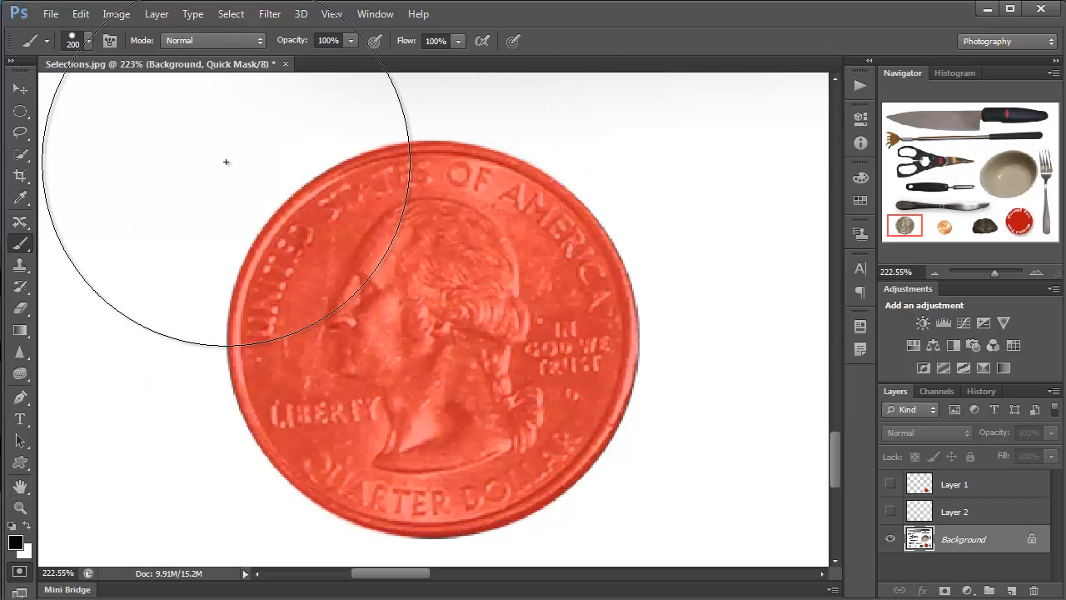
key(q)
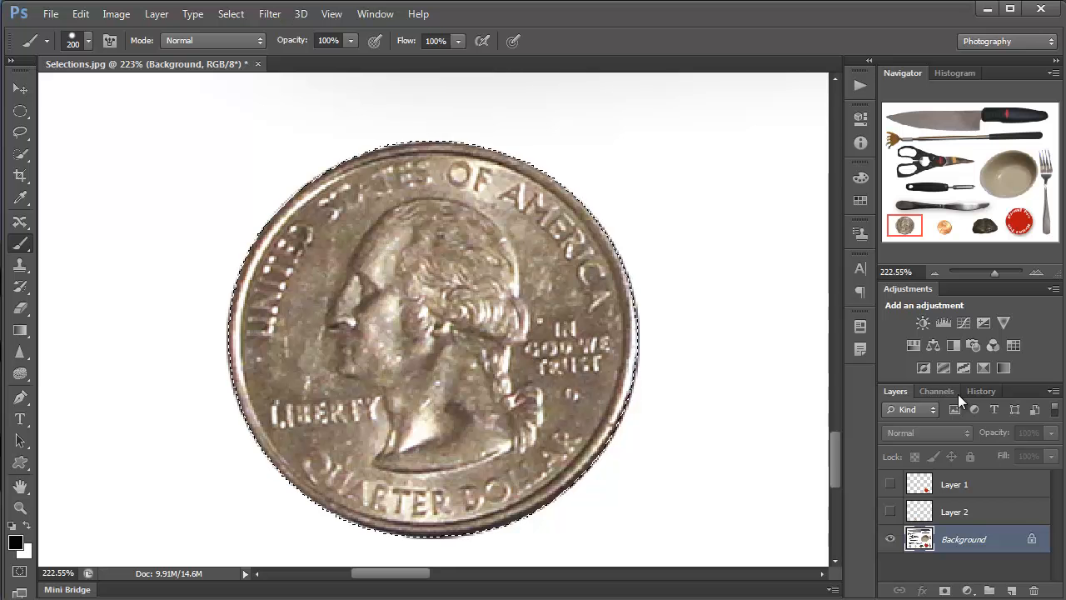
key(ctrl+j)
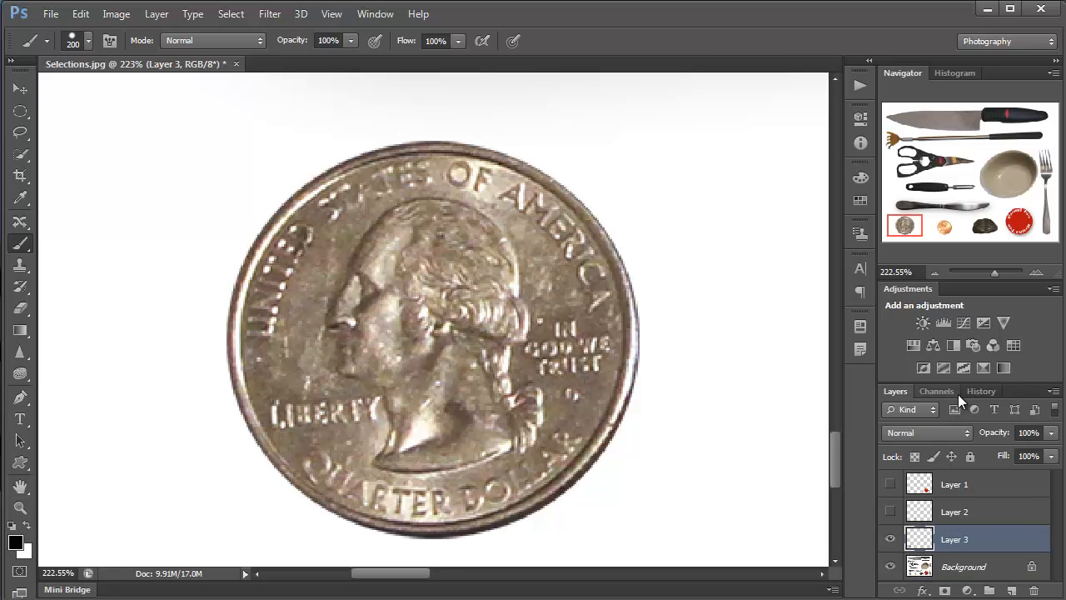
Step: Preview the three cutout layers with the Background hidden, and leave only the Background layer visible
click(890, 567)
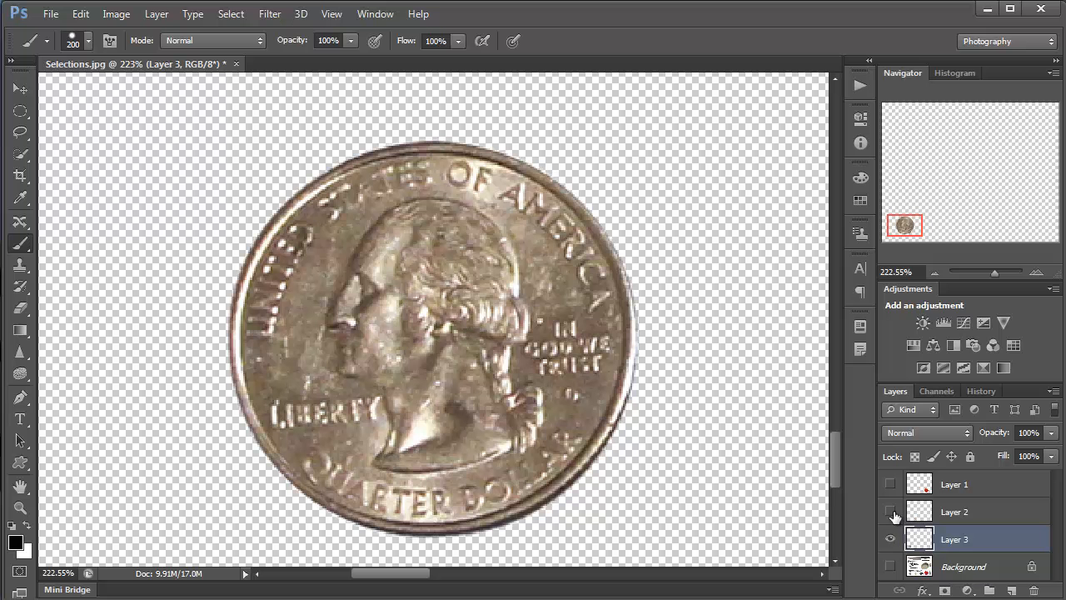
drag(890, 493, 890, 511)
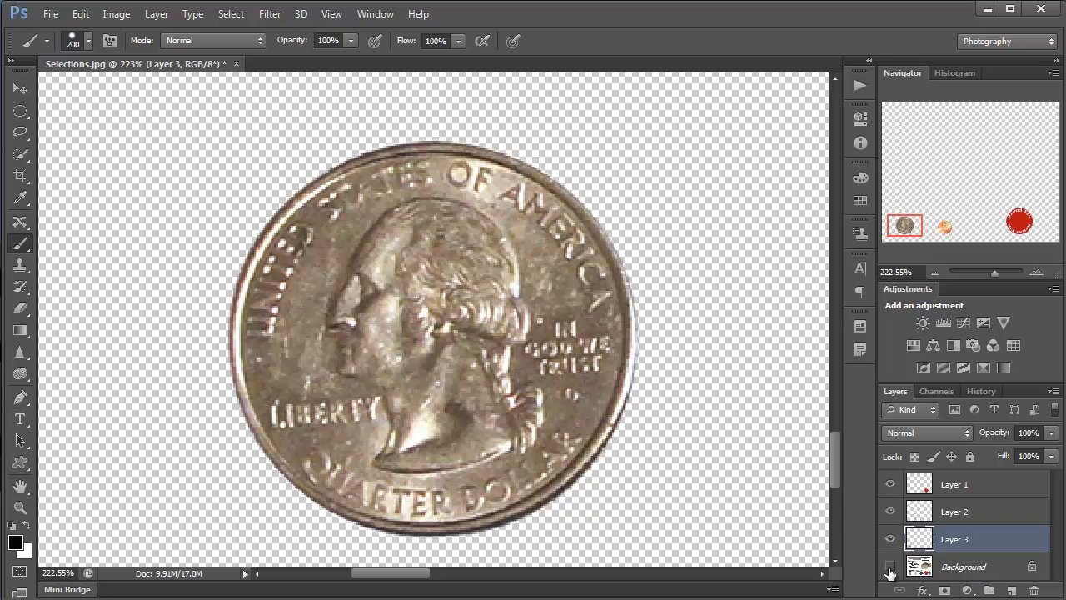
click(890, 566)
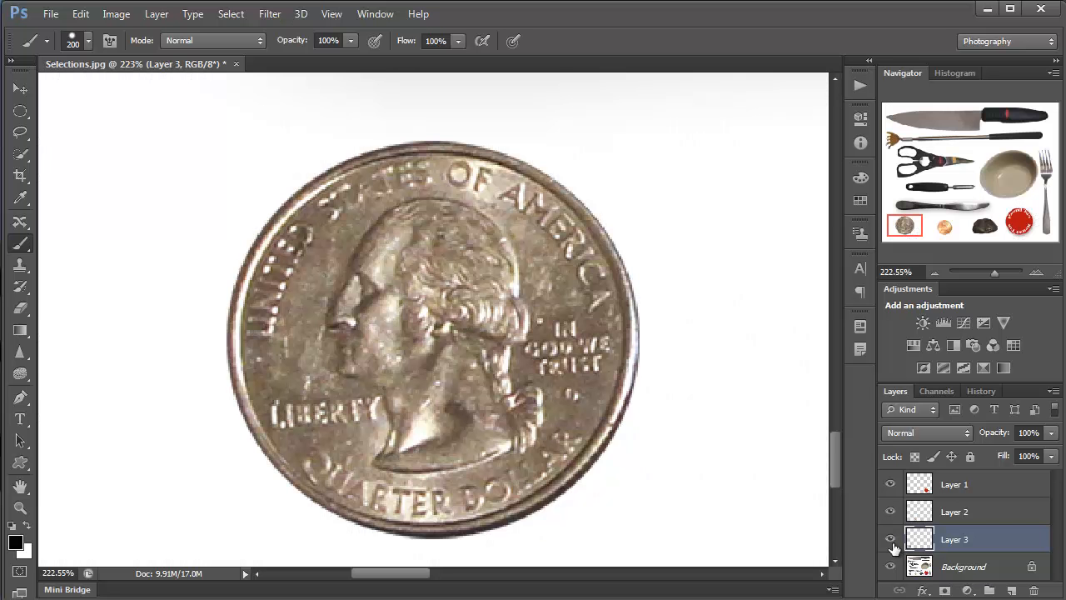
drag(891, 538, 892, 492)
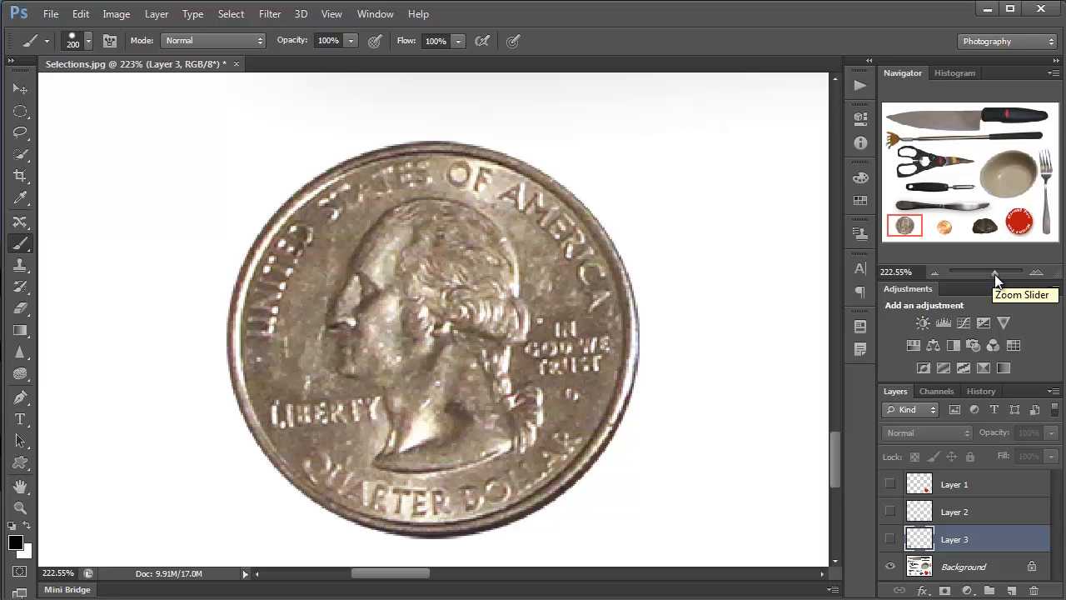
Step: Activate the Quick Selection tool and make the Background the active layer for selecting the table knife
drag(994, 274, 981, 277)
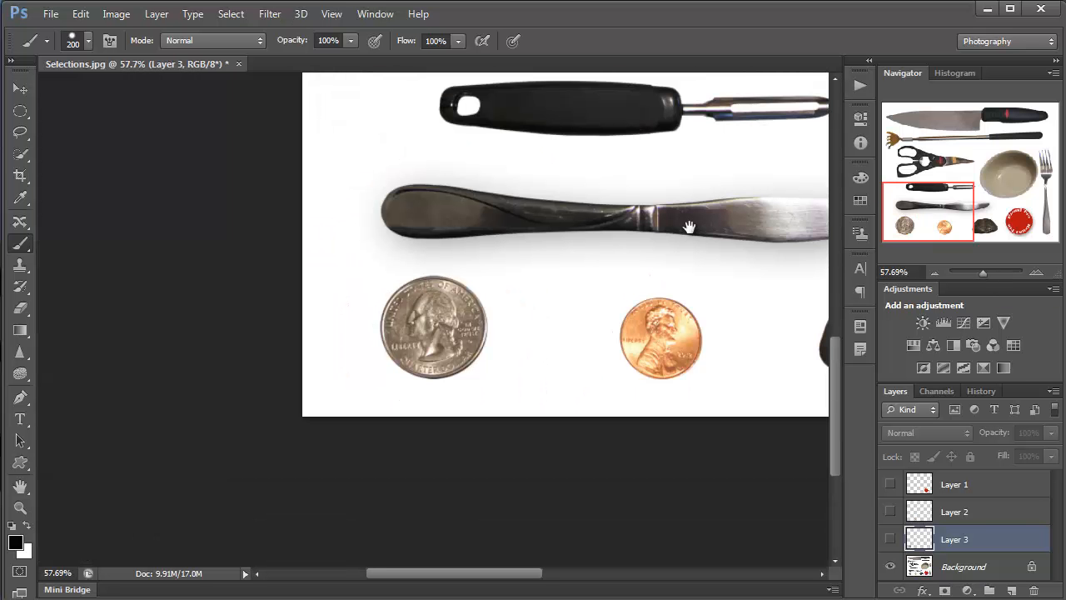
drag(691, 209, 501, 311)
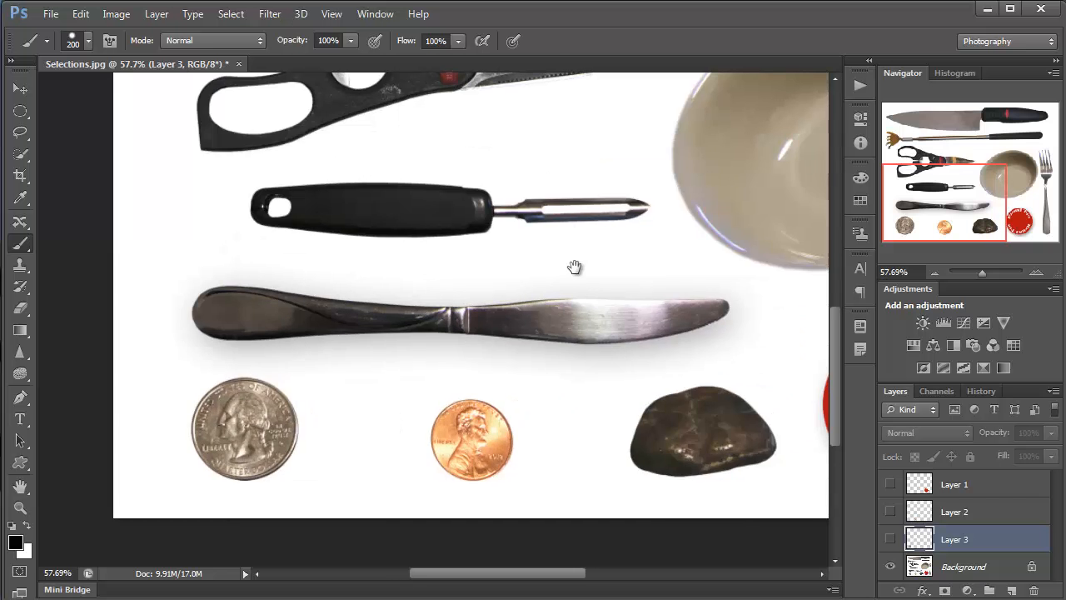
drag(622, 214, 536, 295)
drag(625, 251, 563, 285)
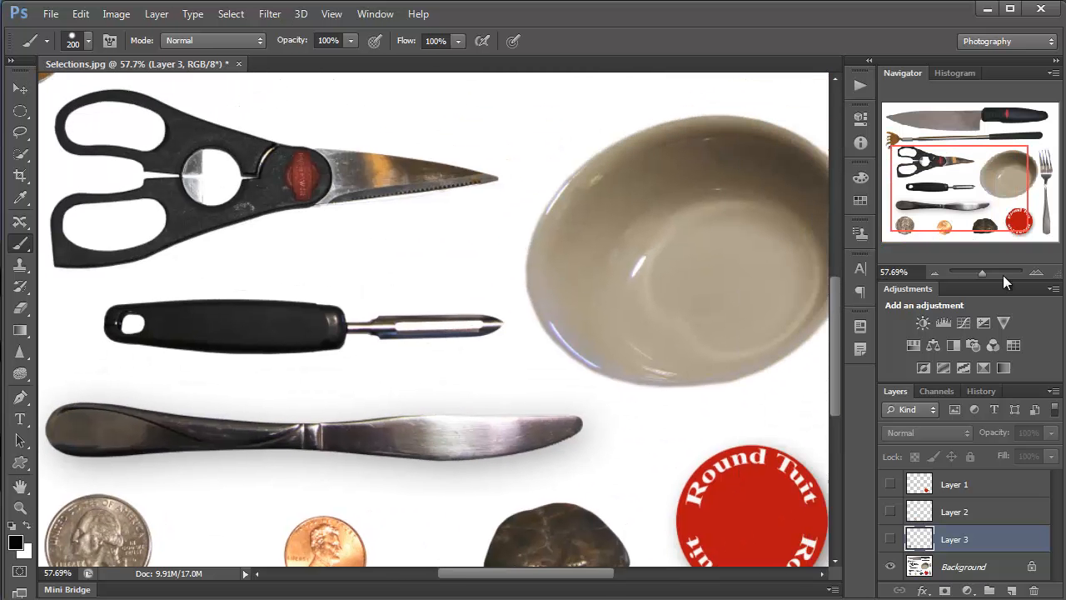
drag(966, 190, 980, 271)
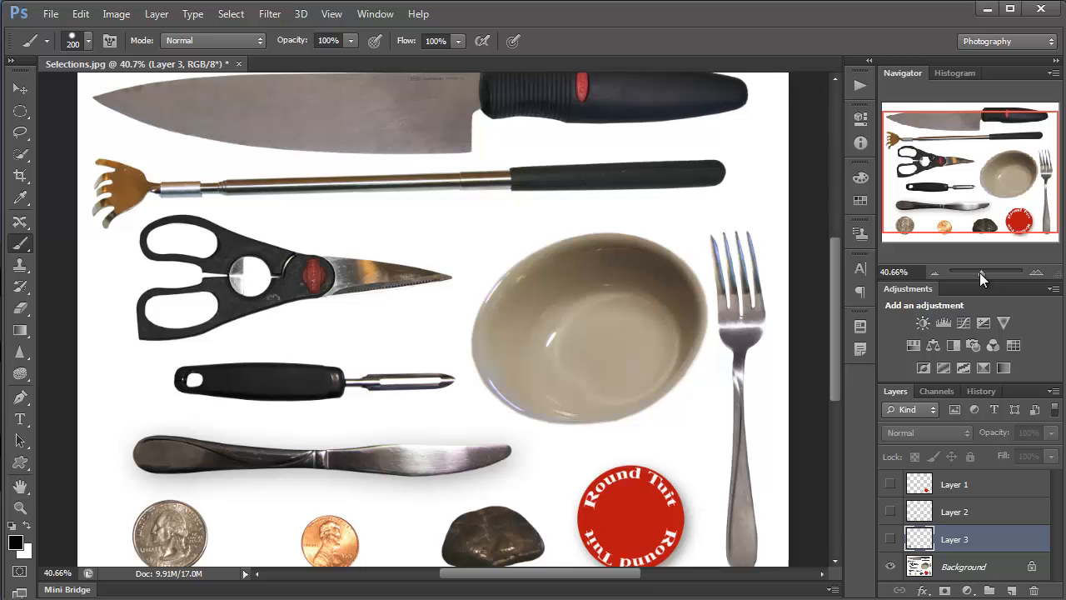
drag(980, 272, 979, 272)
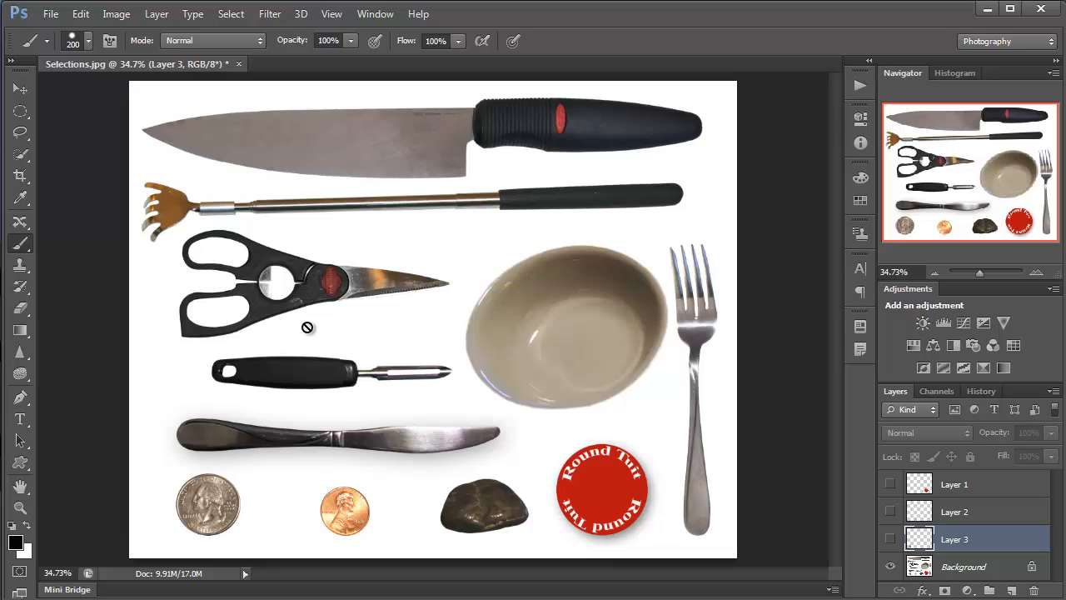
click(21, 157)
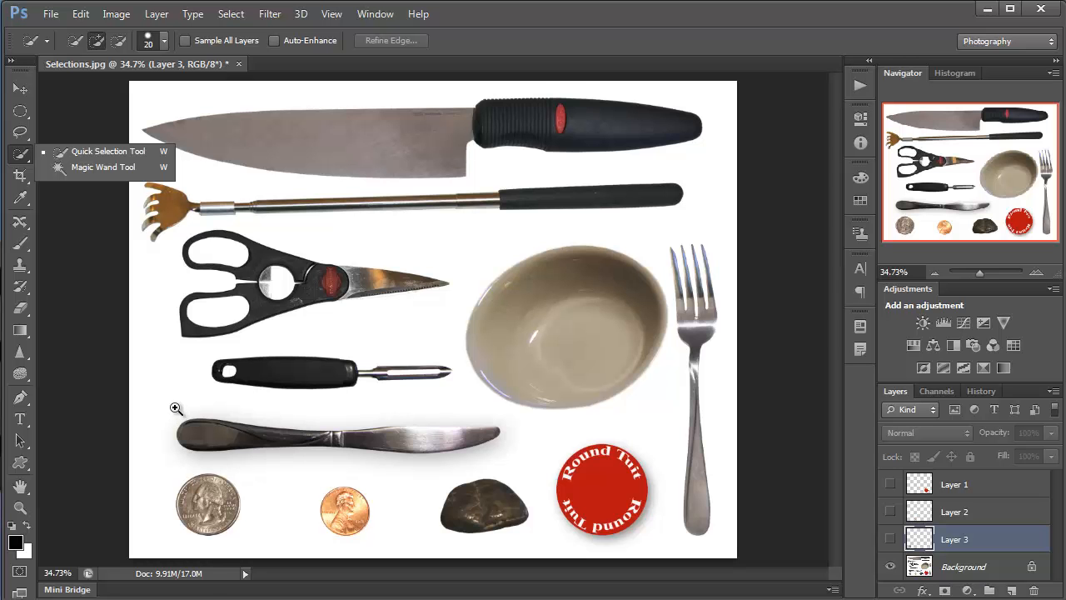
drag(174, 402, 221, 286)
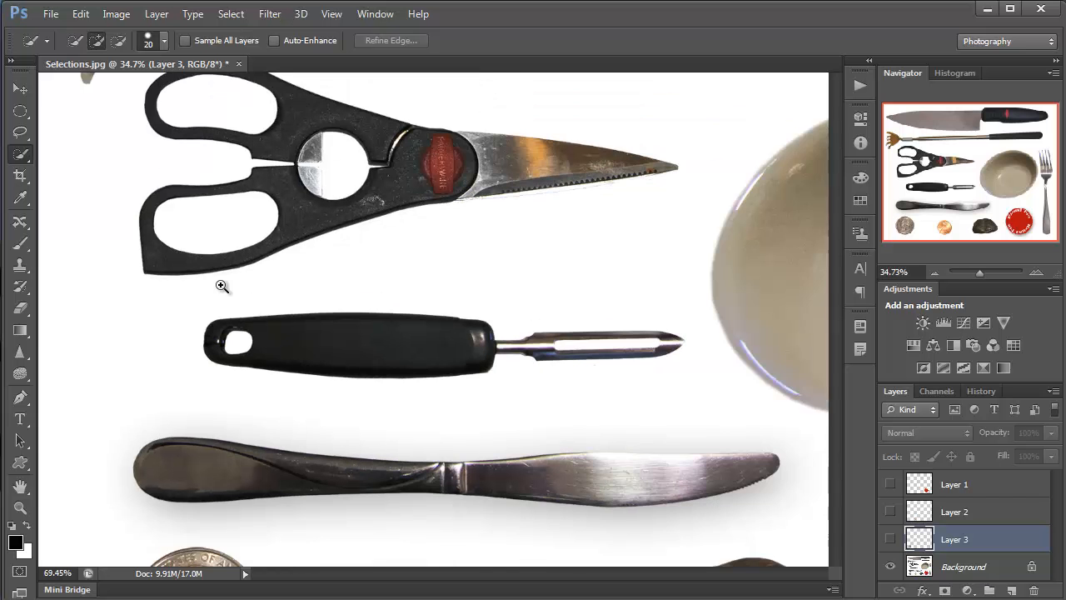
mouse_move(459, 450)
mouse_down()
mouse_move(402, 418)
mouse_move(375, 383)
mouse_up()
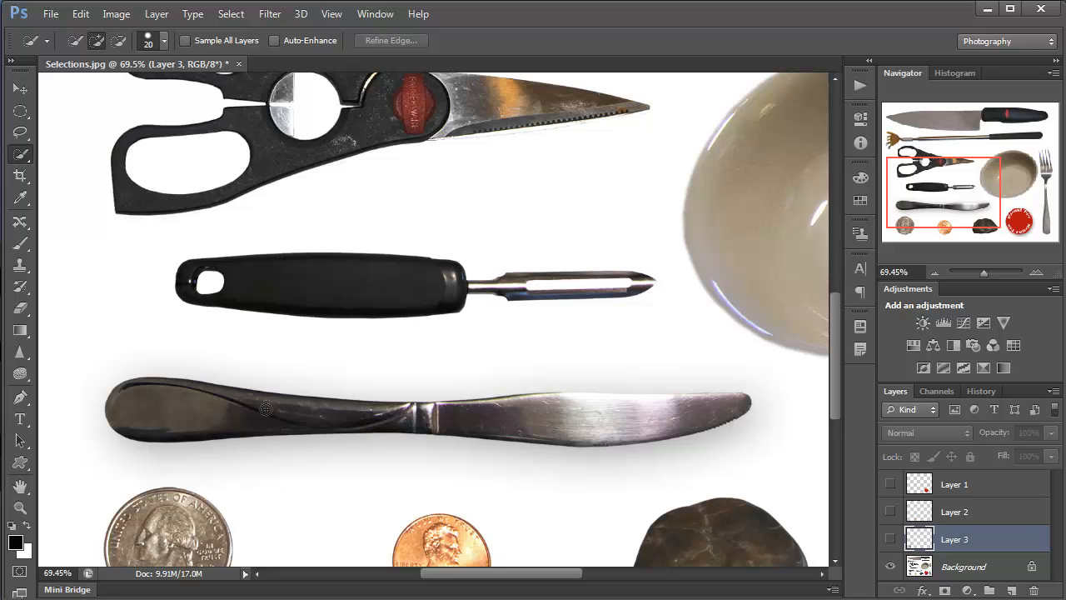
drag(165, 407, 124, 407)
key(ctrl+d)
click(920, 567)
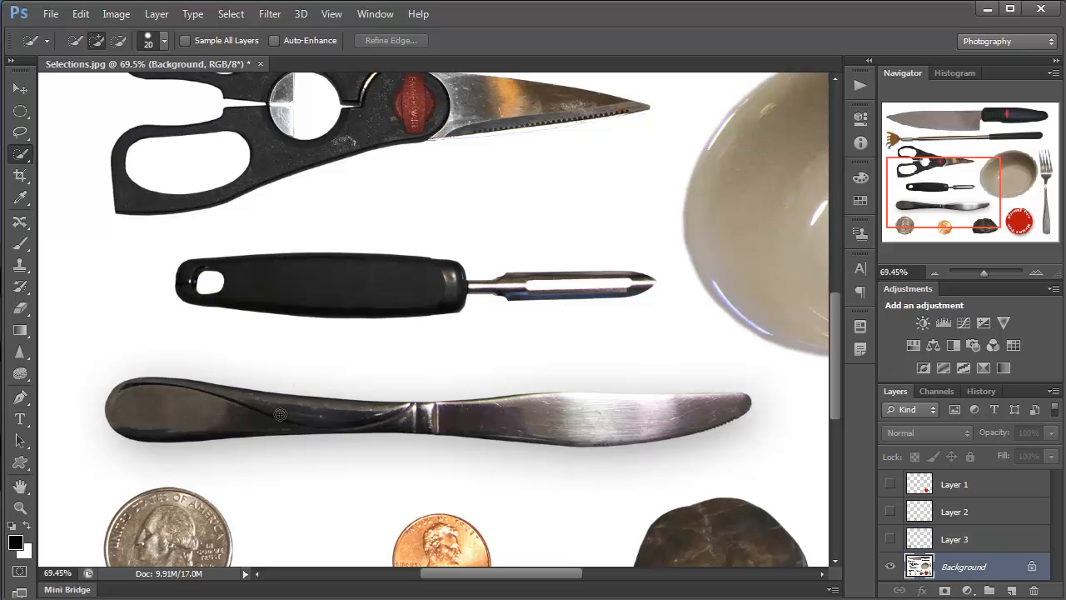
Step: Select the whole table knife with Quick Selection strokes, subtracting the spill over the white background and the quarter
drag(280, 410, 190, 410)
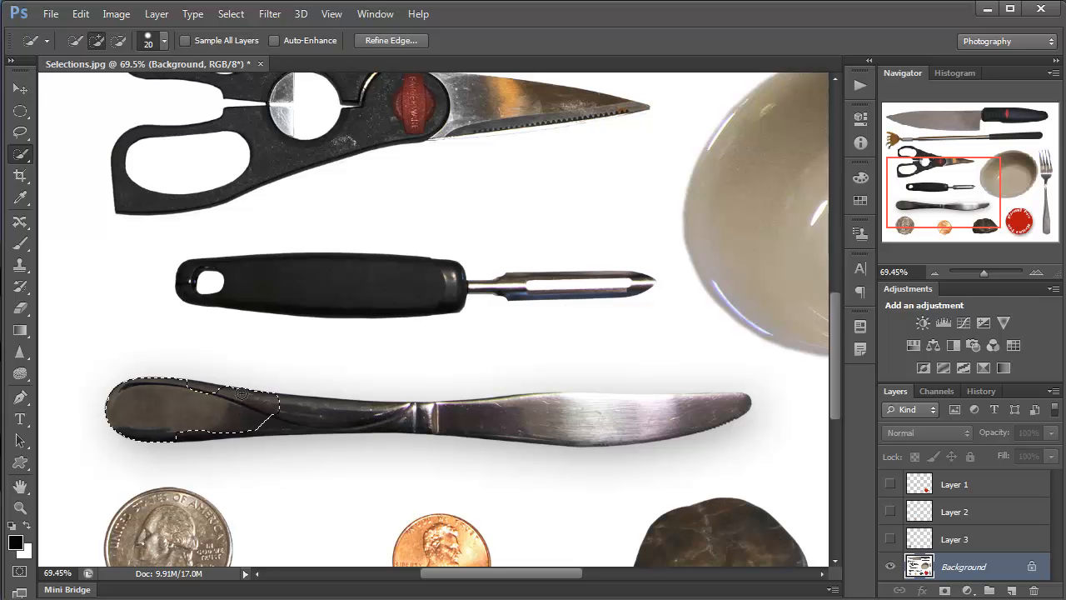
click(341, 406)
mouse_move(346, 426)
mouse_down()
mouse_move(439, 419)
mouse_move(298, 421)
mouse_move(616, 425)
mouse_up()
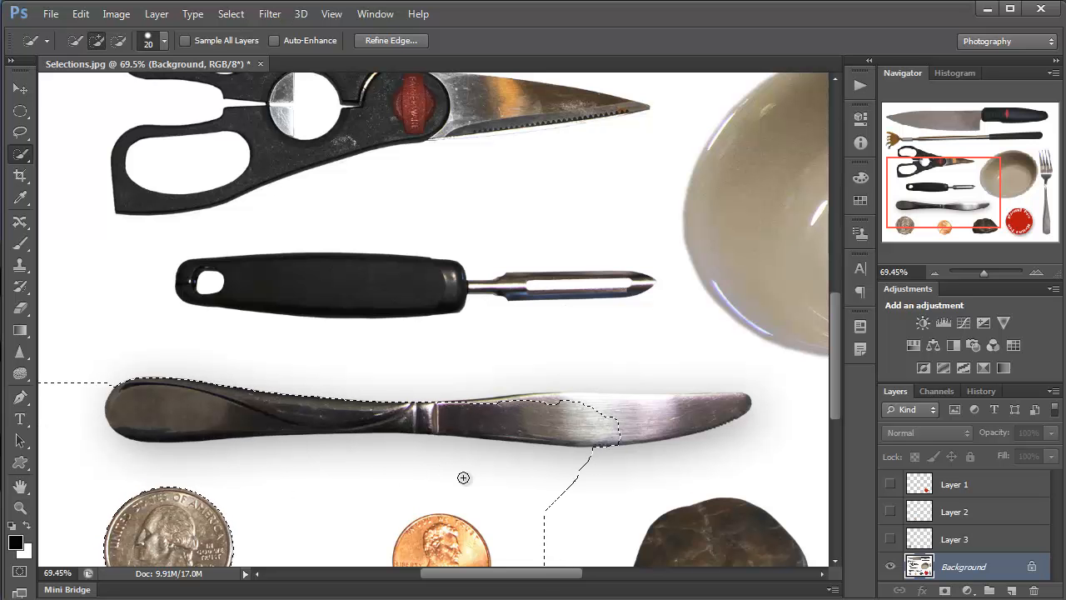
key(alt)
mouse_move(588, 499)
mouse_down()
mouse_move(361, 509)
mouse_move(112, 492)
mouse_move(61, 399)
mouse_move(58, 374)
mouse_move(84, 357)
mouse_move(79, 385)
mouse_up()
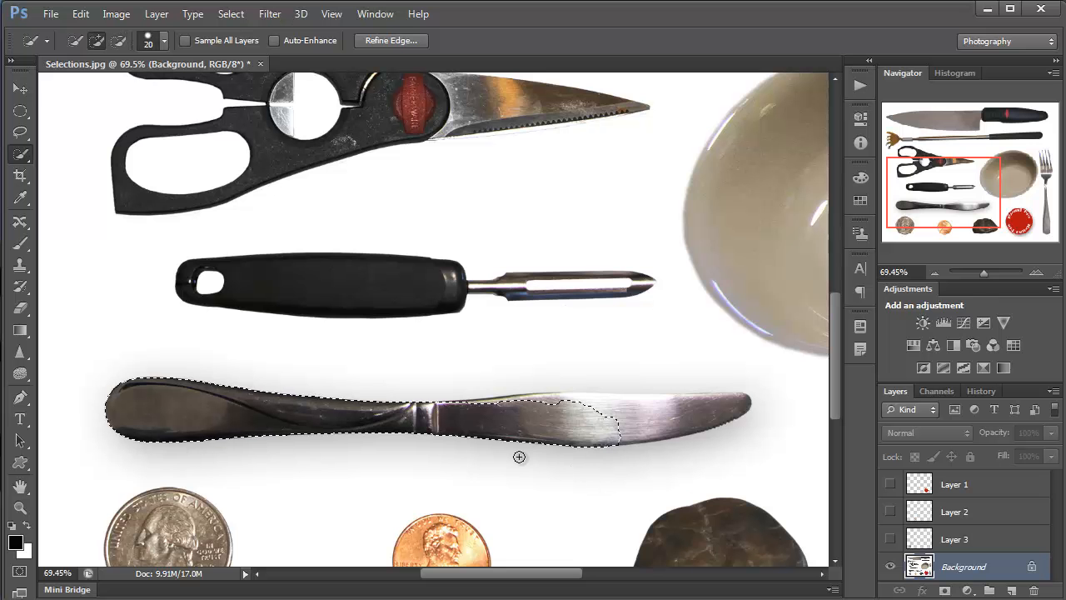
mouse_move(652, 418)
mouse_down()
mouse_move(582, 424)
mouse_move(633, 408)
mouse_move(552, 416)
mouse_move(738, 403)
mouse_up()
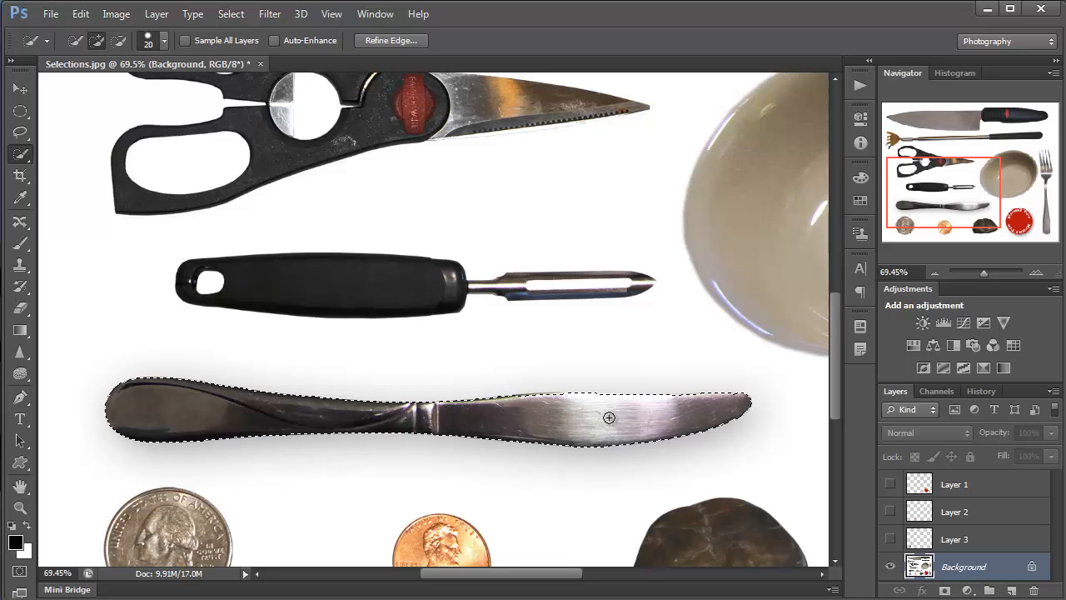
Step: Examine the table knife's selection edge up close along its whole length, from the blade to the end of the handle
ctrl+click(621, 416)
ctrl+click(621, 416)
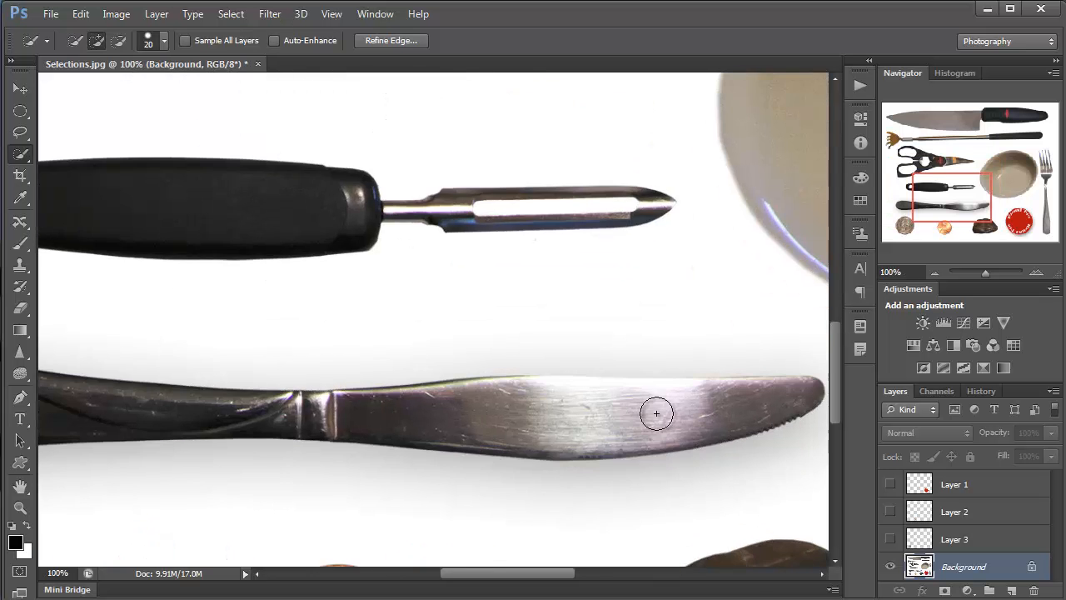
drag(805, 395, 638, 412)
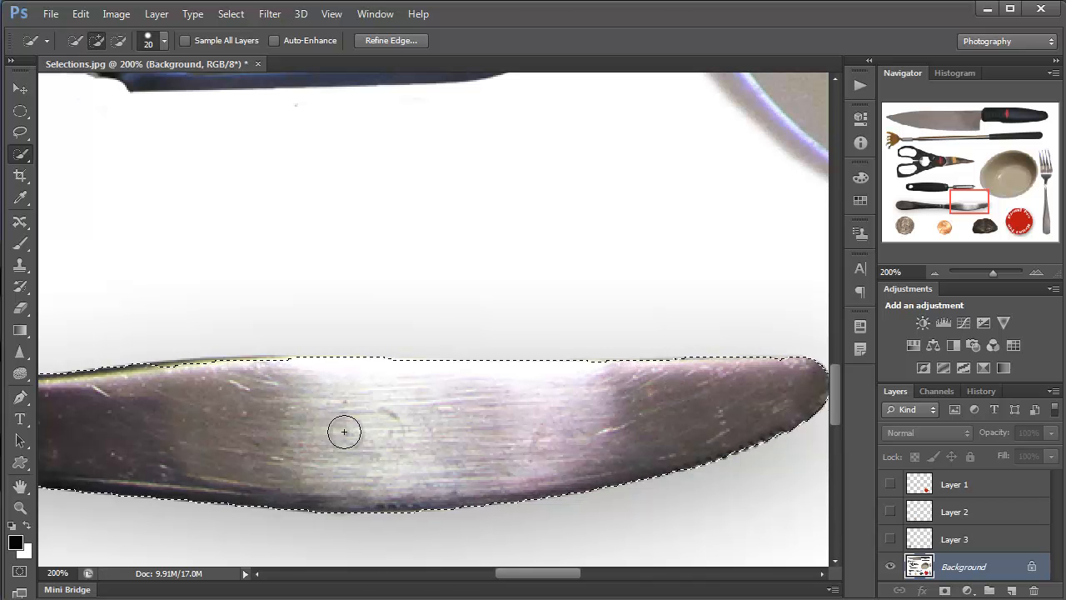
drag(346, 432, 580, 408)
drag(279, 444, 383, 455)
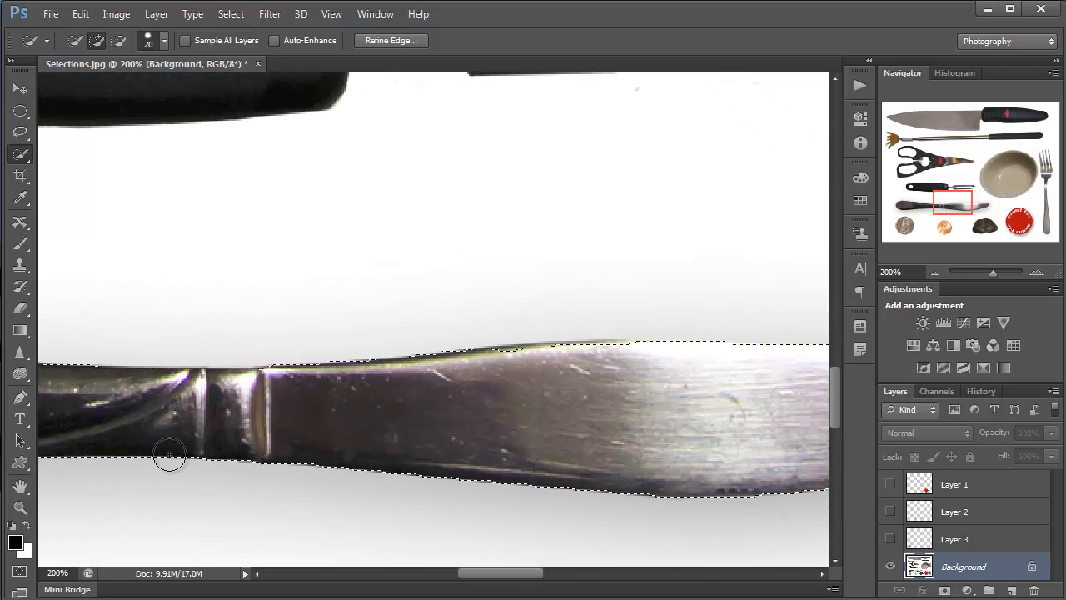
drag(82, 457, 518, 457)
drag(231, 443, 597, 429)
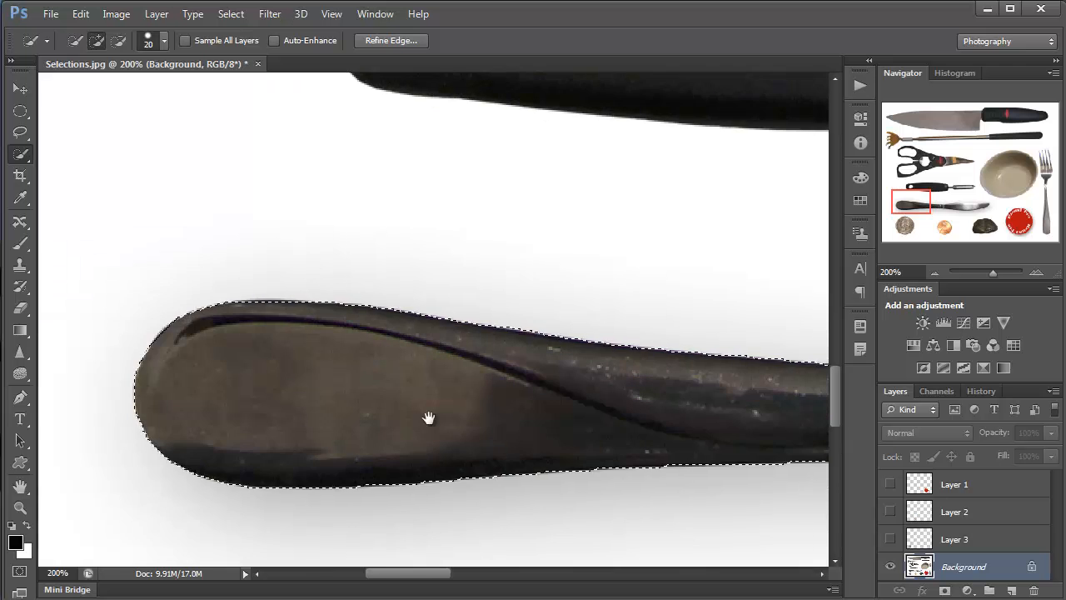
drag(414, 417, 380, 425)
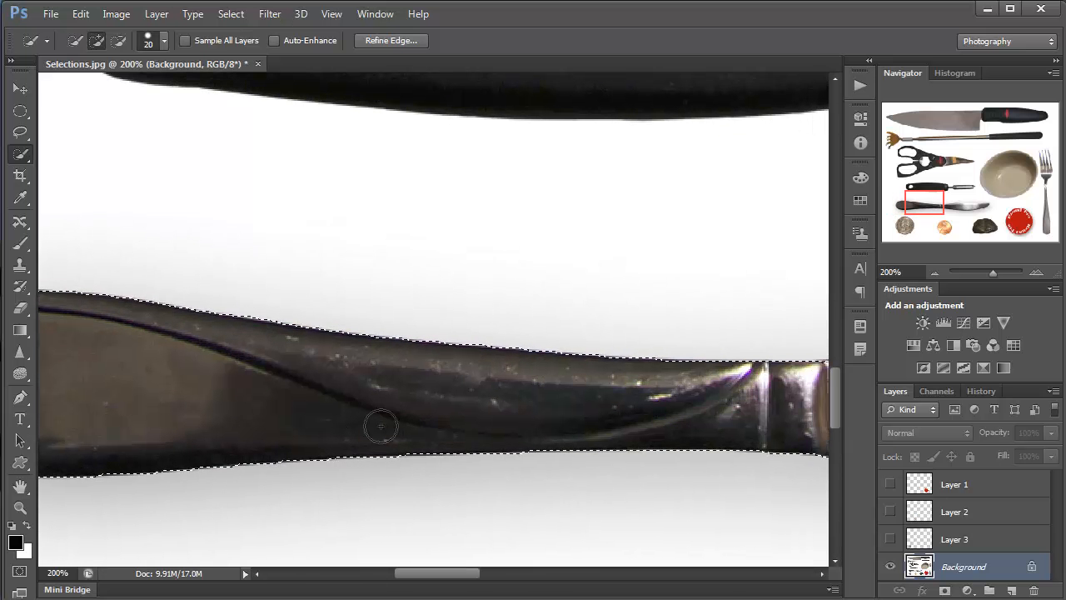
click(983, 272)
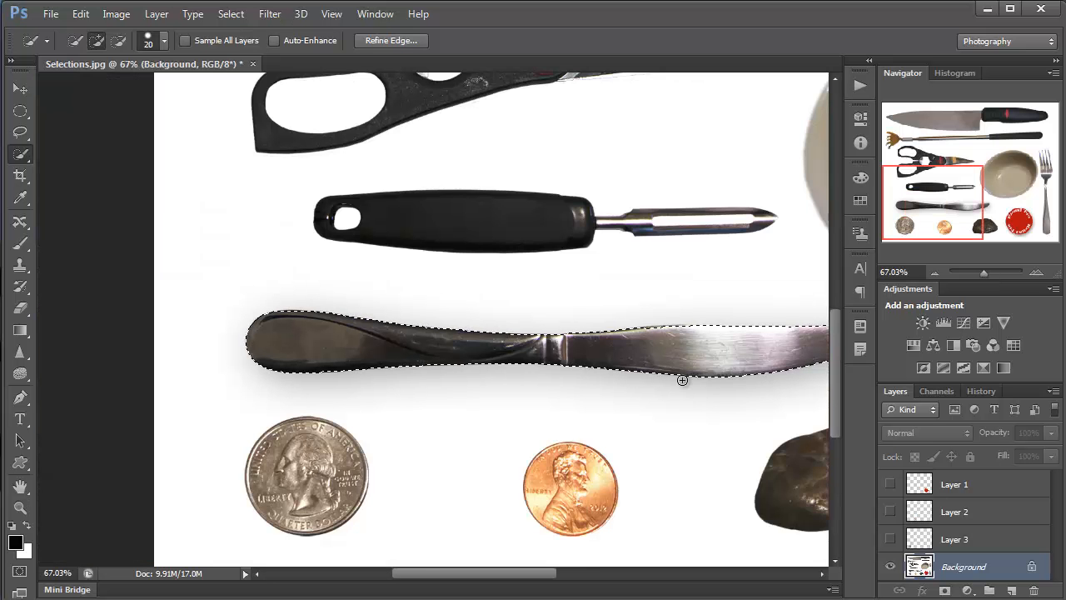
drag(683, 375, 520, 388)
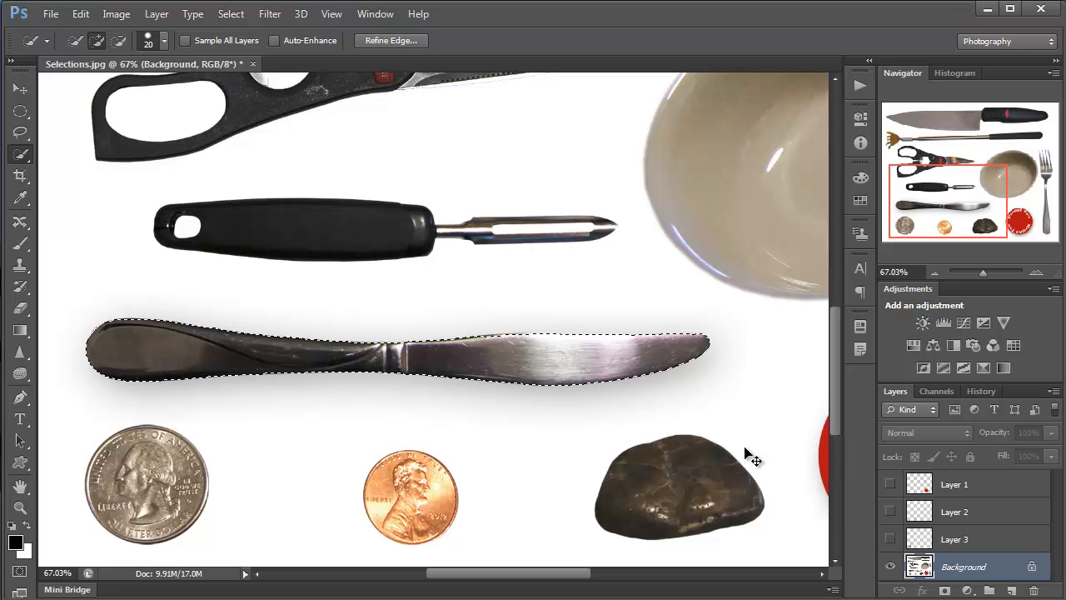
Step: Copy the selected table knife onto a new layer and, after previewing it without the Background, hide that layer
key(ctrl+j)
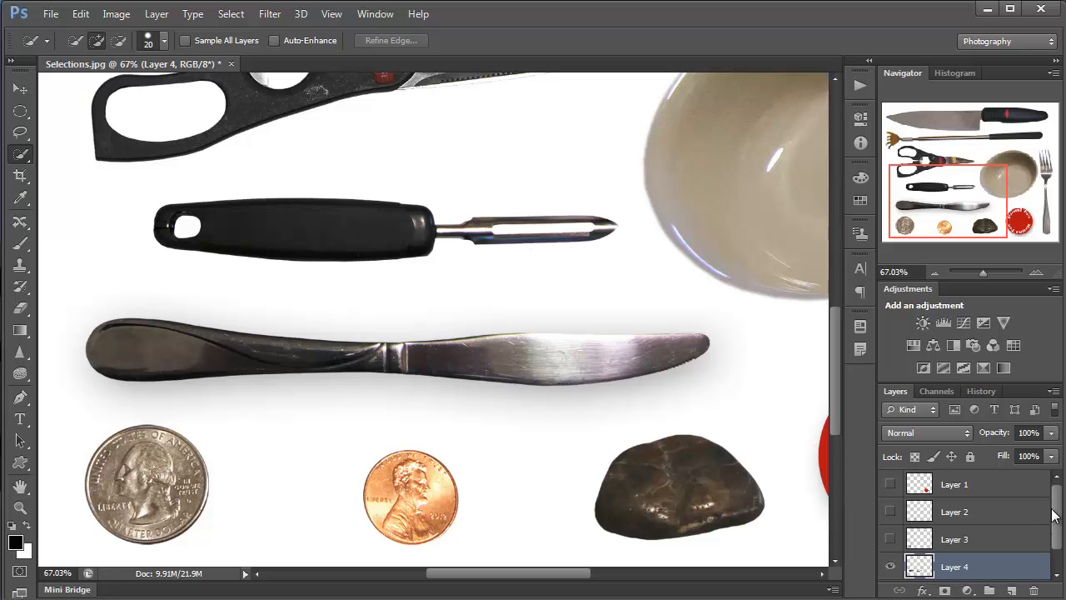
scroll(1054, 520, down, 1)
click(889, 567)
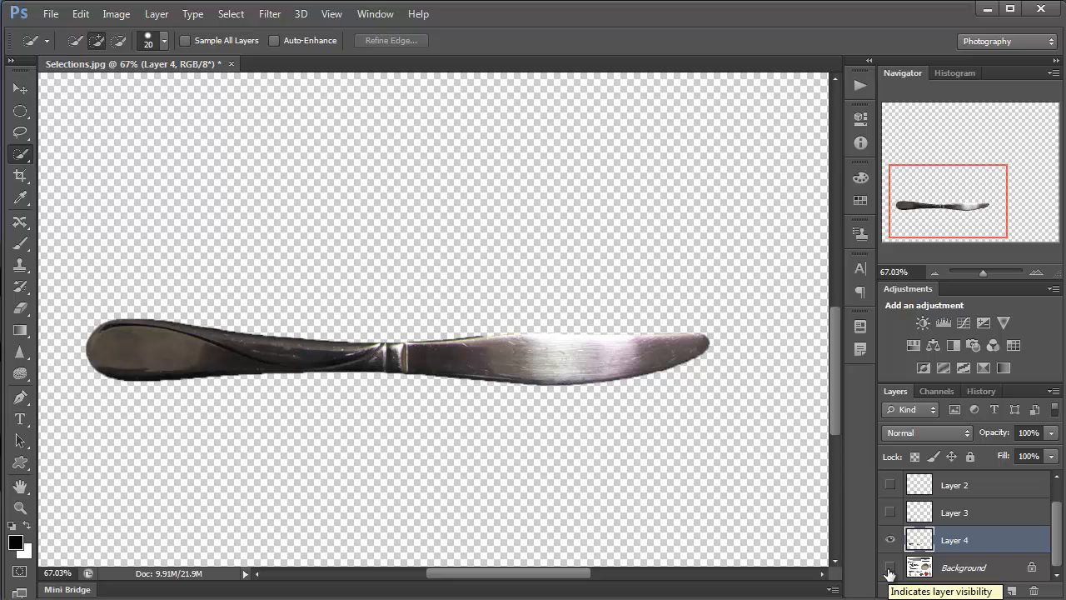
click(890, 567)
click(889, 539)
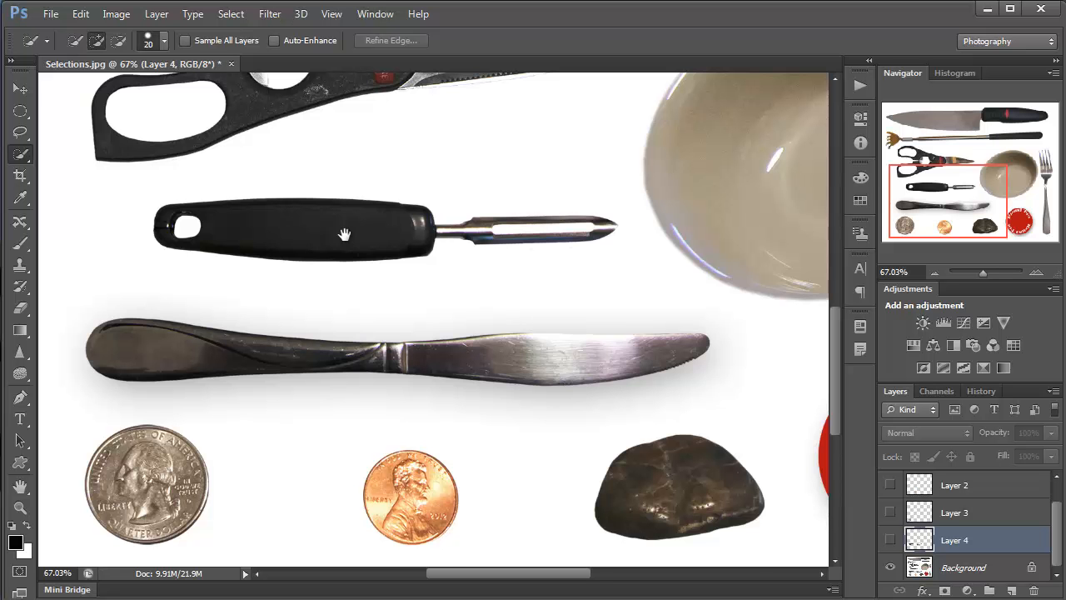
Step: Draw a rectangular marquee selection closely around the whole pair of scissors
mouse_move(342, 258)
mouse_down()
mouse_move(337, 318)
mouse_move(305, 390)
mouse_up()
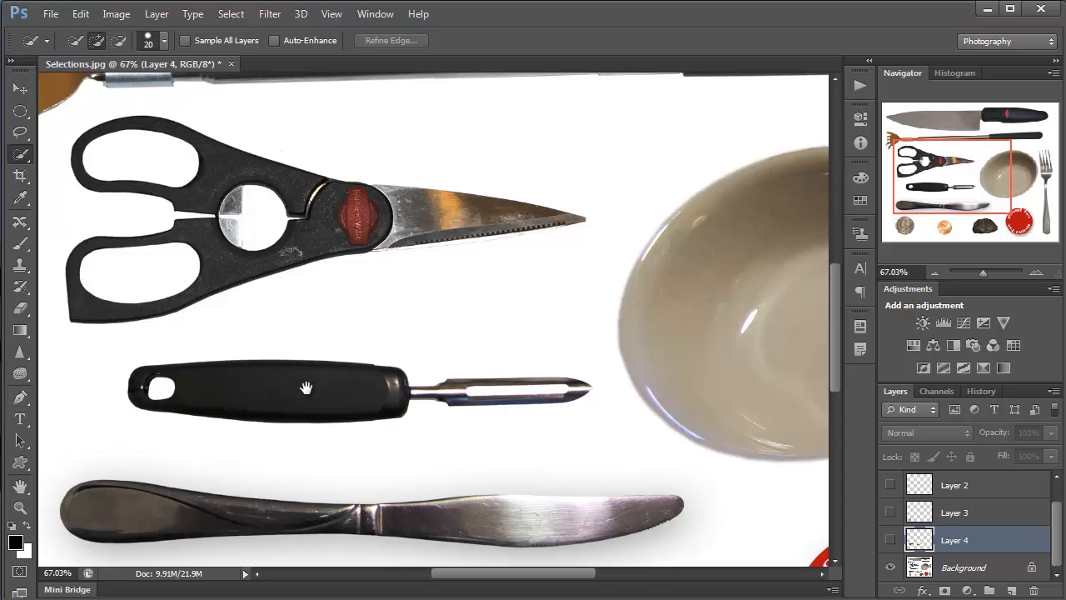
mouse_move(338, 314)
mouse_down()
mouse_move(391, 380)
mouse_move(419, 388)
mouse_up()
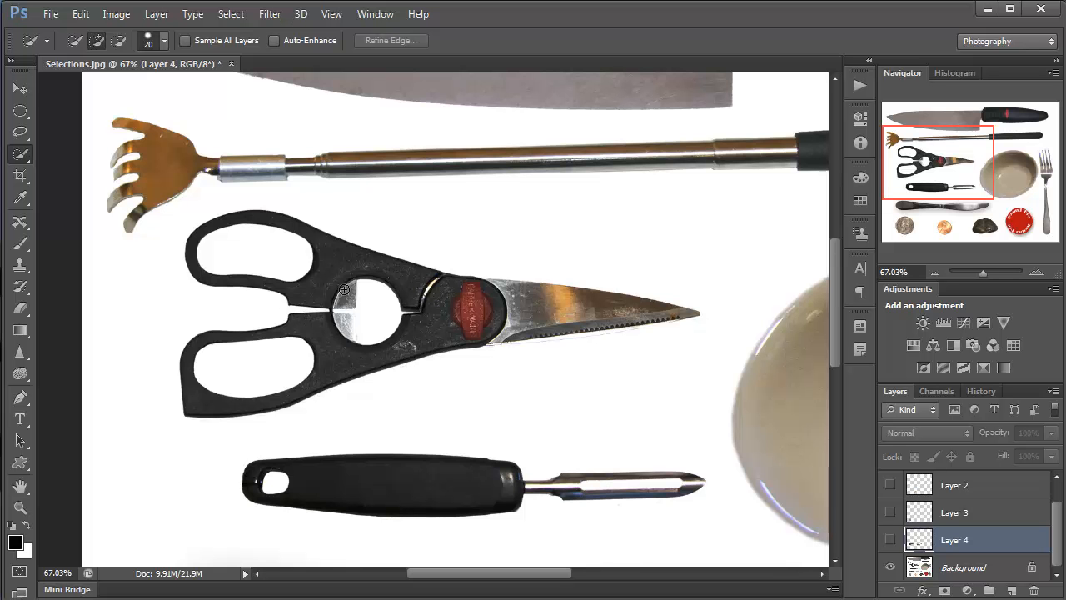
click(21, 111)
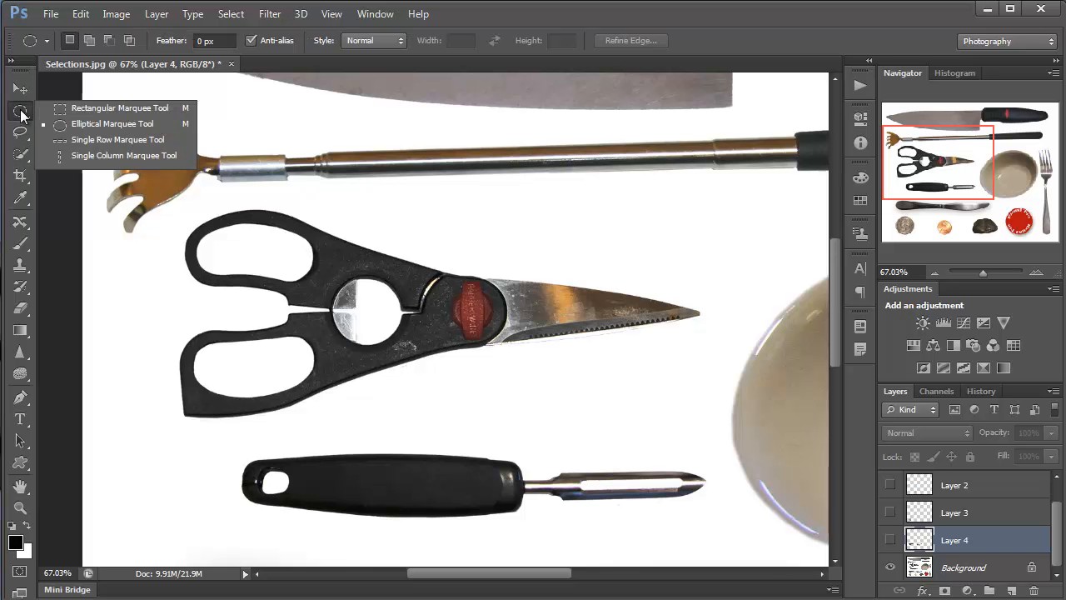
click(100, 110)
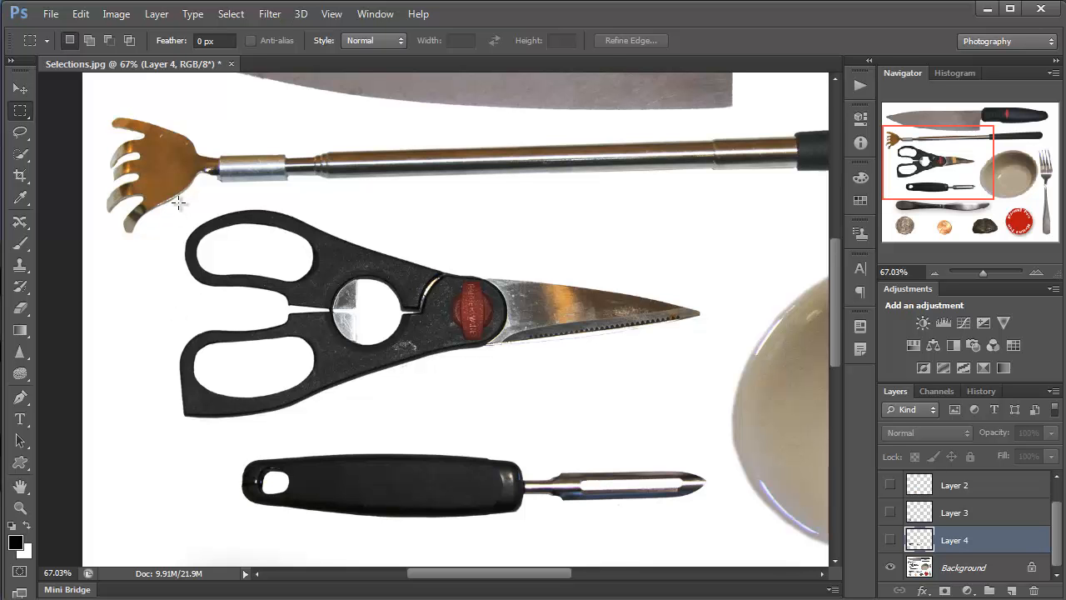
drag(175, 202, 366, 358)
drag(506, 397, 710, 425)
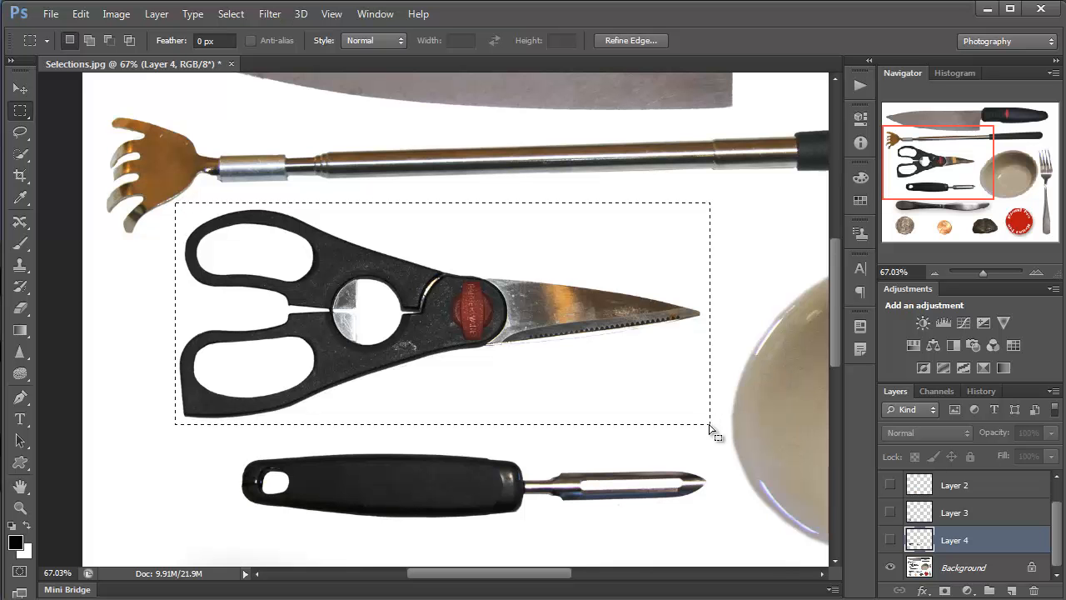
Step: On the Background layer, subtract the white areas around and inside the scissors with the Magic Wand at tolerance 50
click(22, 156)
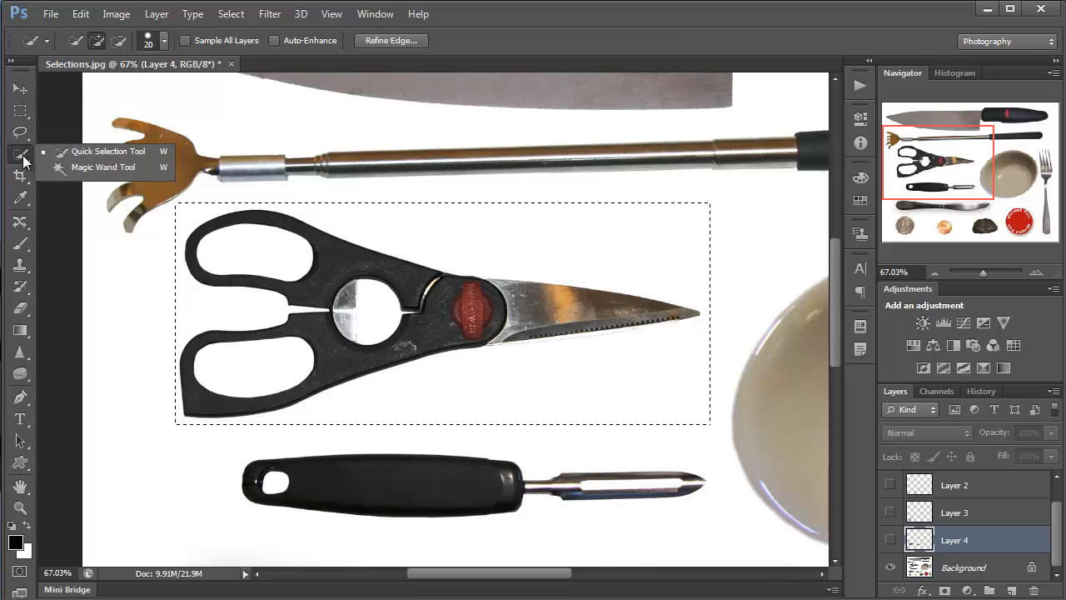
click(114, 170)
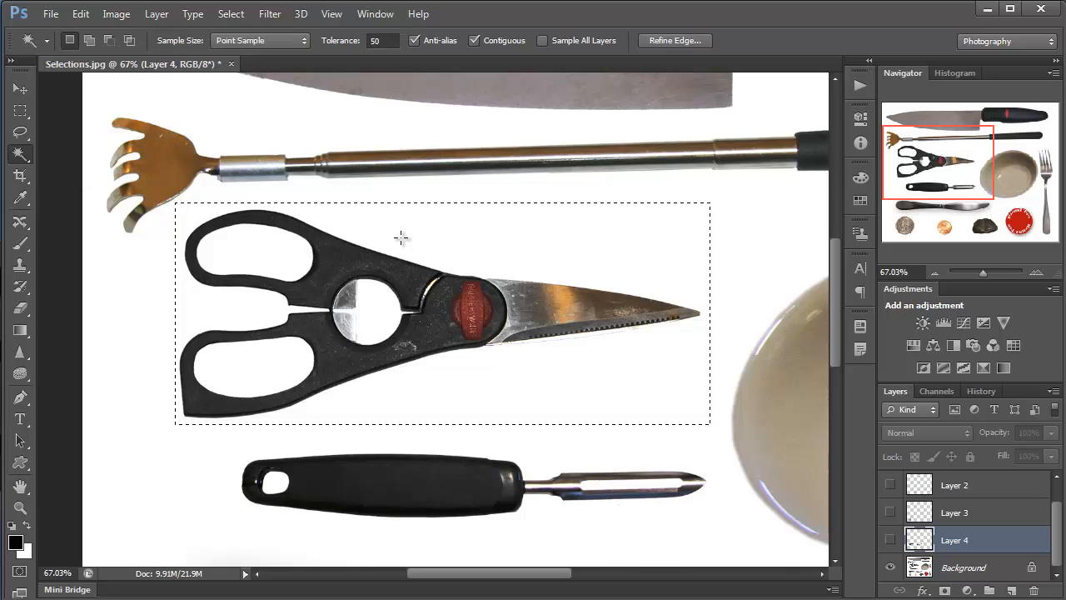
click(927, 569)
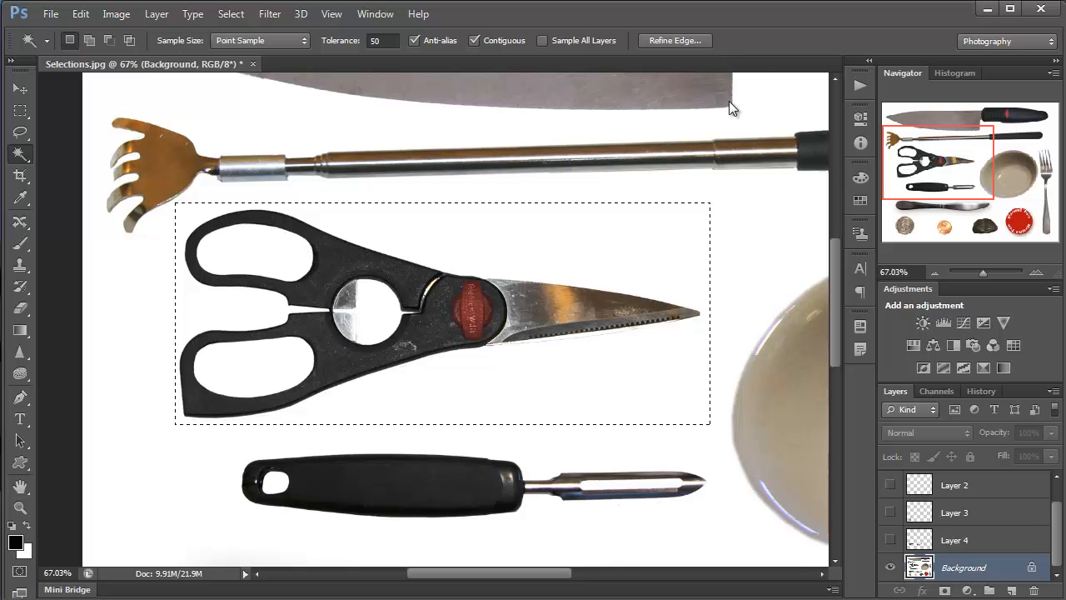
key(alt)
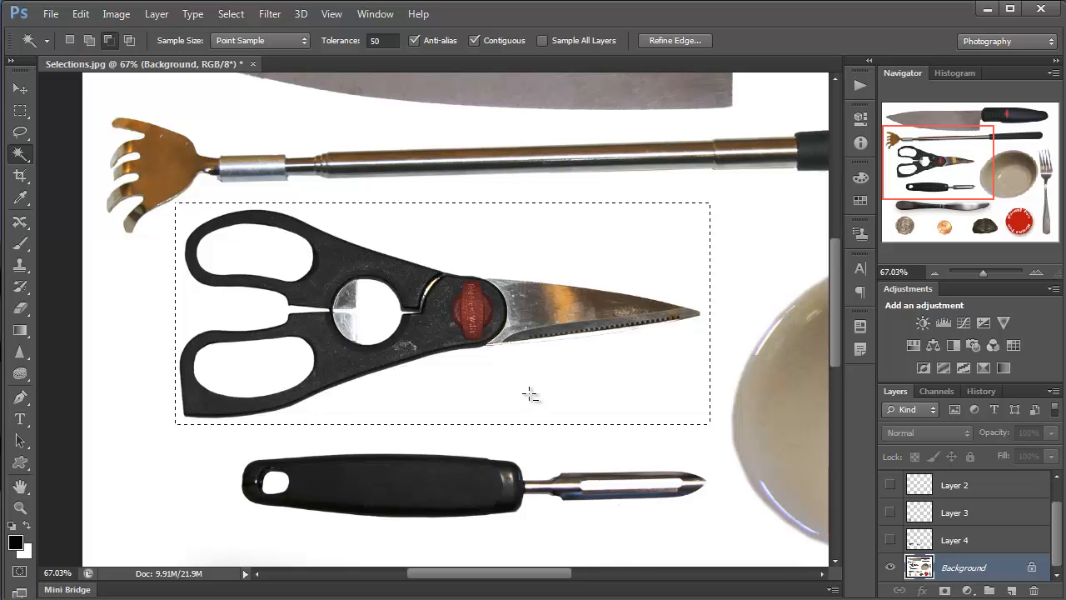
alt+click(529, 394)
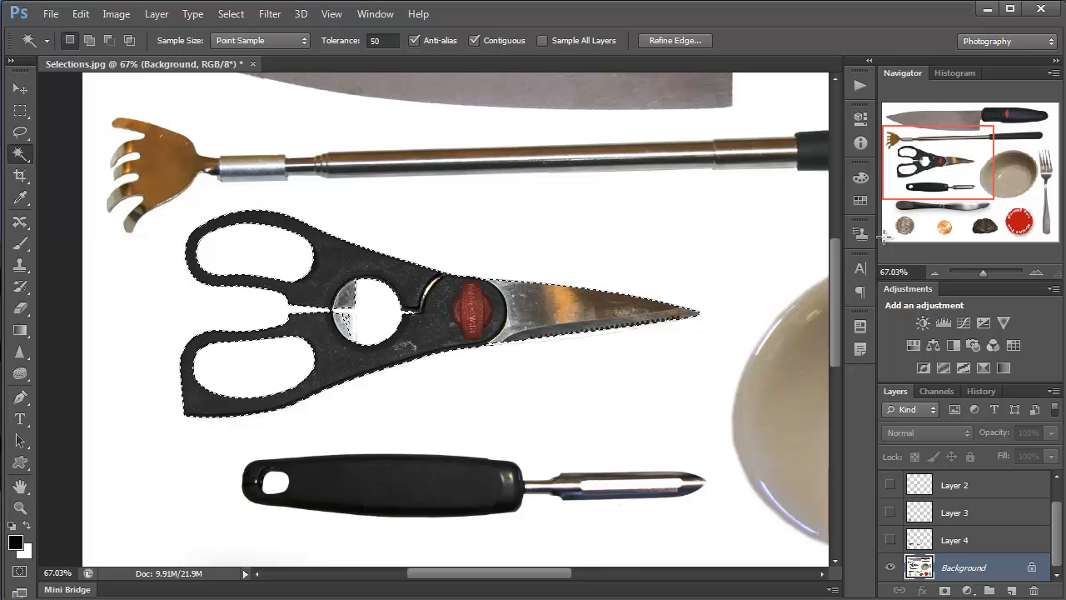
Step: Add the missed metal in the scissors' round opening with the Rectangular Marquee, and copy the scissors onto a new layer
drag(980, 273, 987, 270)
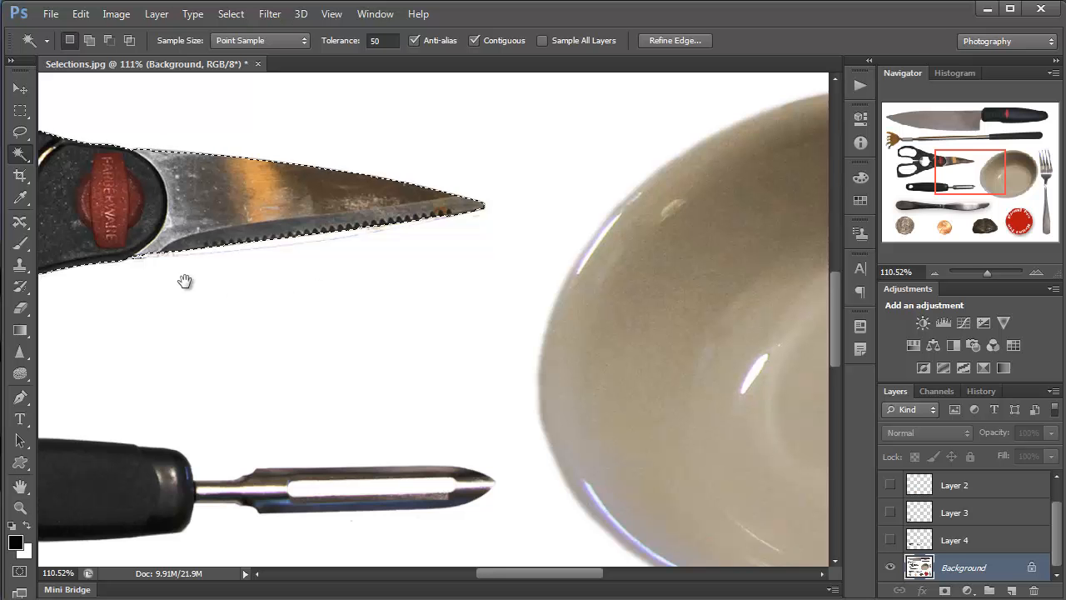
drag(322, 302, 704, 365)
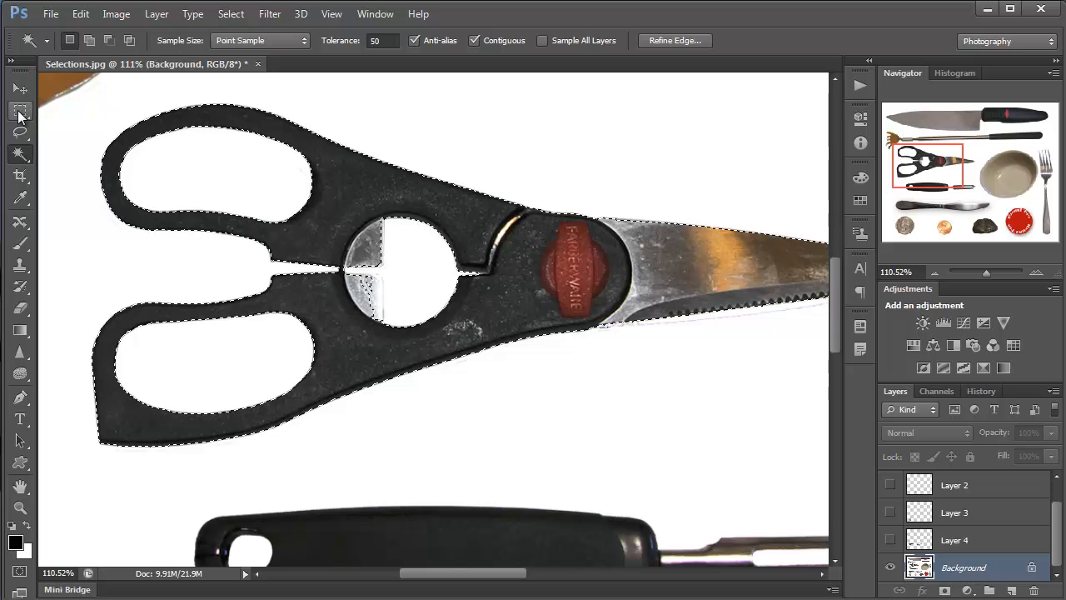
drag(20, 113, 83, 108)
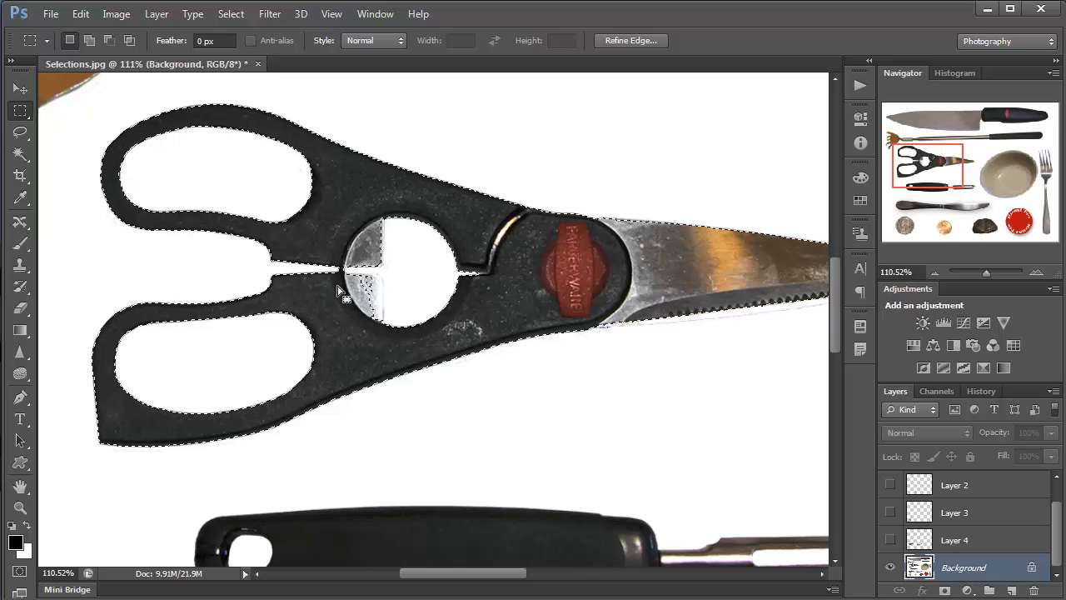
key(shift)
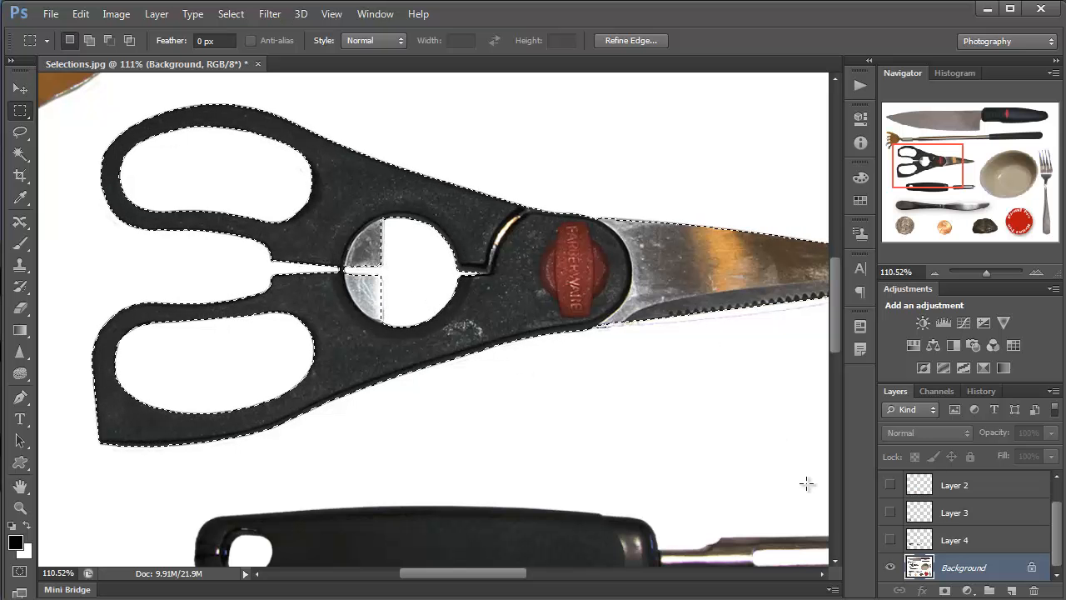
key(ctrl+j)
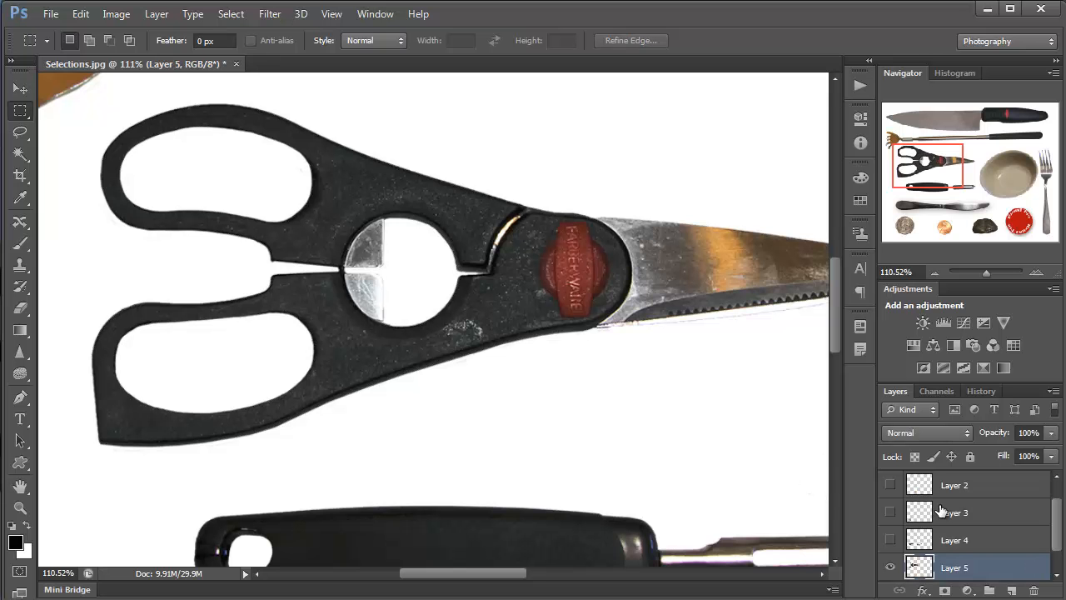
scroll(1059, 541, down, 1)
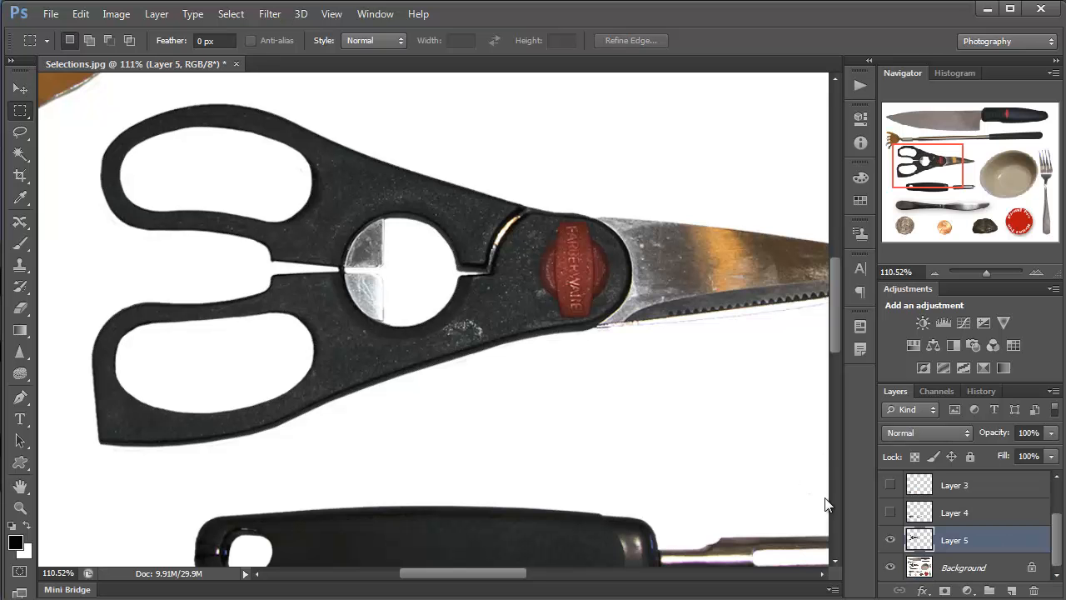
drag(495, 344, 334, 386)
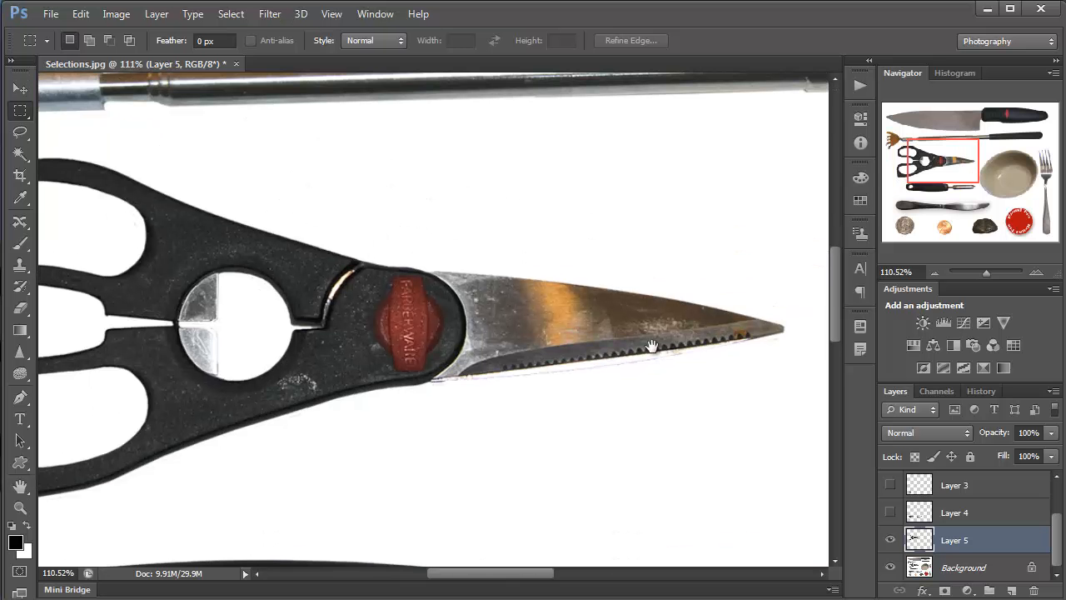
Step: Outline the uppermost prong of the back scratcher's head with a freehand Lasso selection, including the gap beneath it
drag(987, 273, 980, 273)
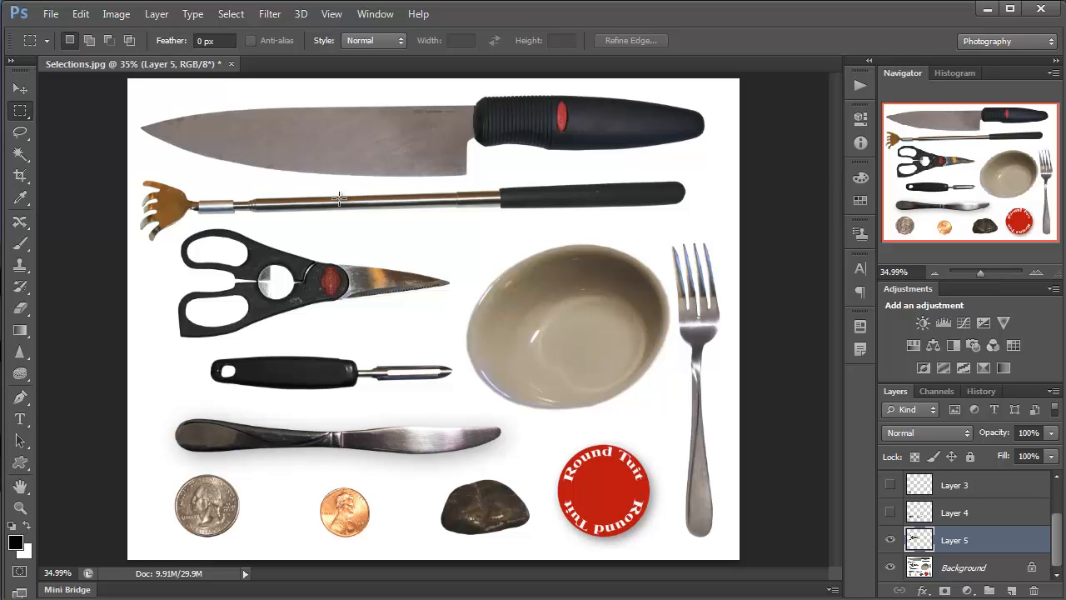
click(171, 211)
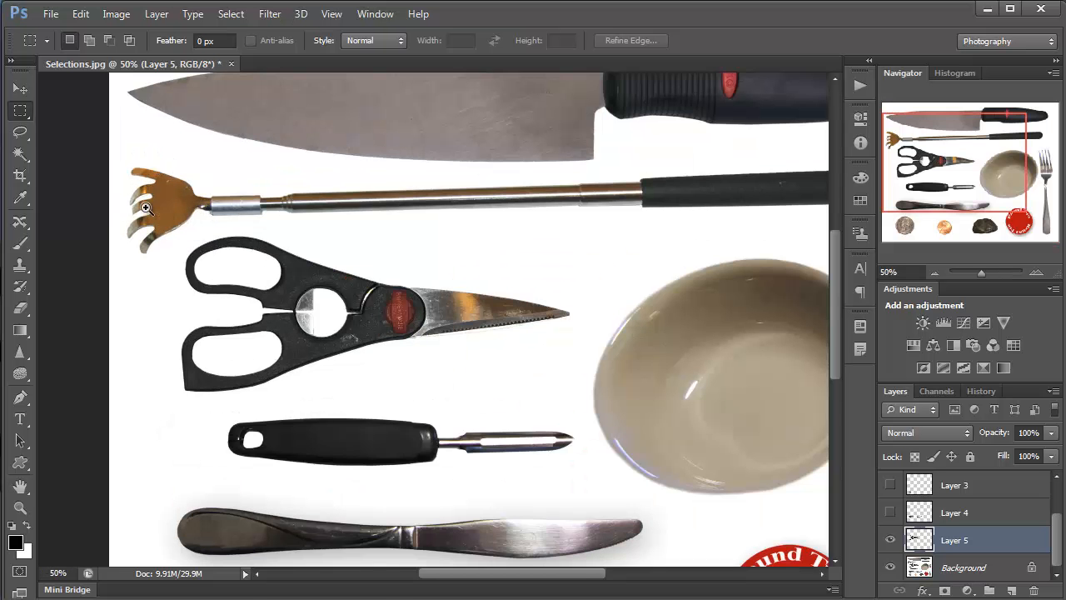
click(157, 212)
click(157, 212)
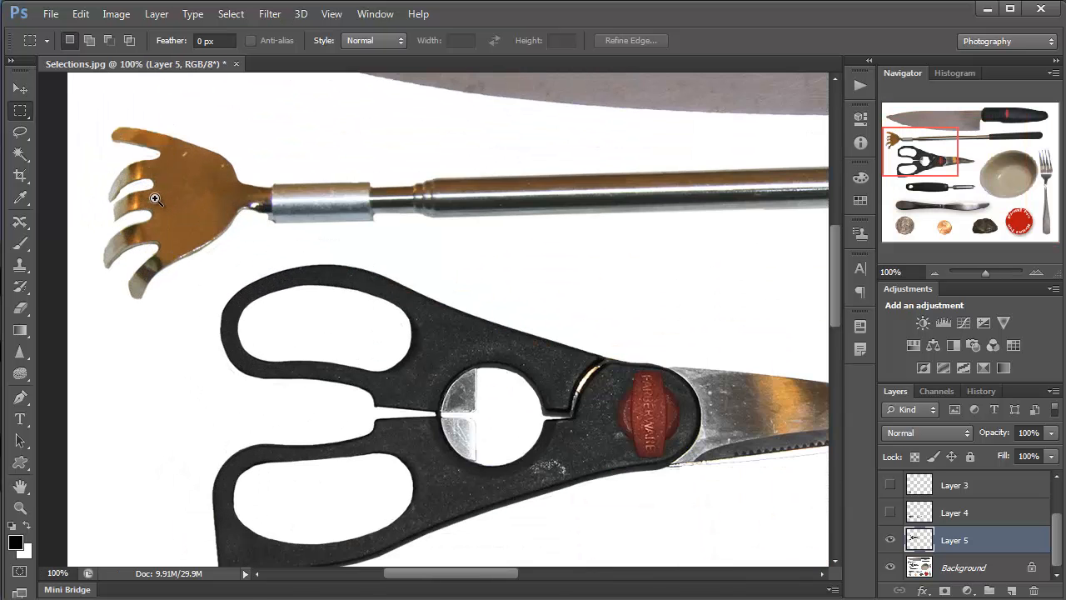
click(154, 198)
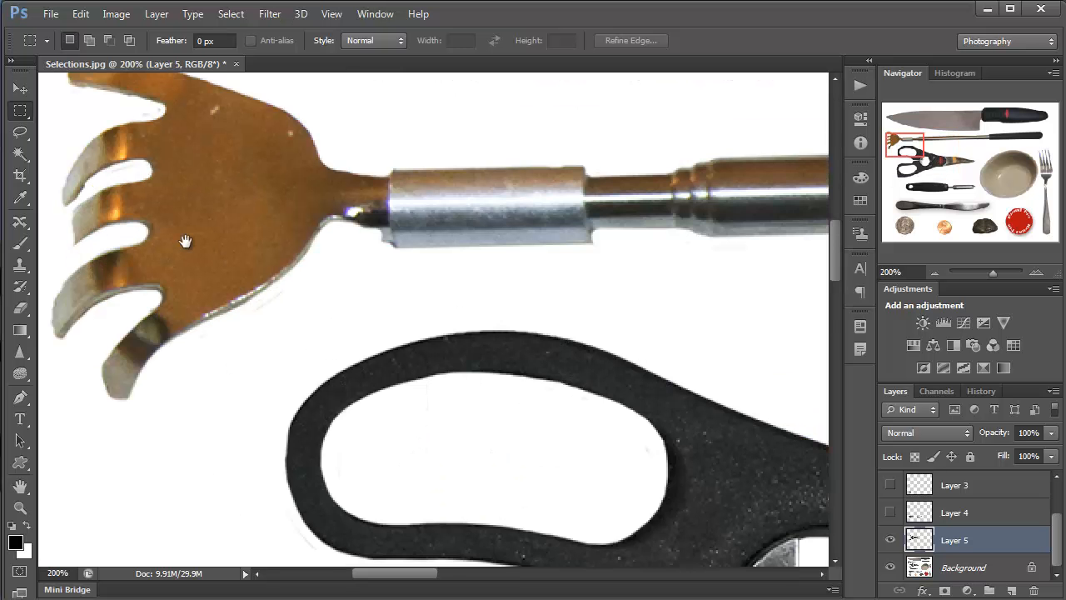
drag(198, 242, 309, 286)
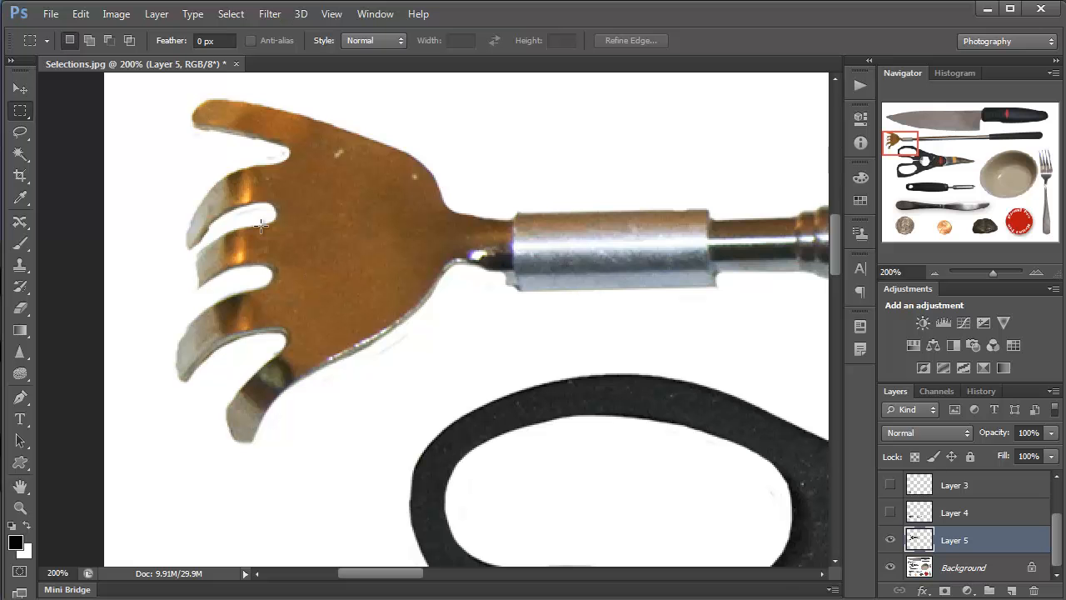
click(20, 134)
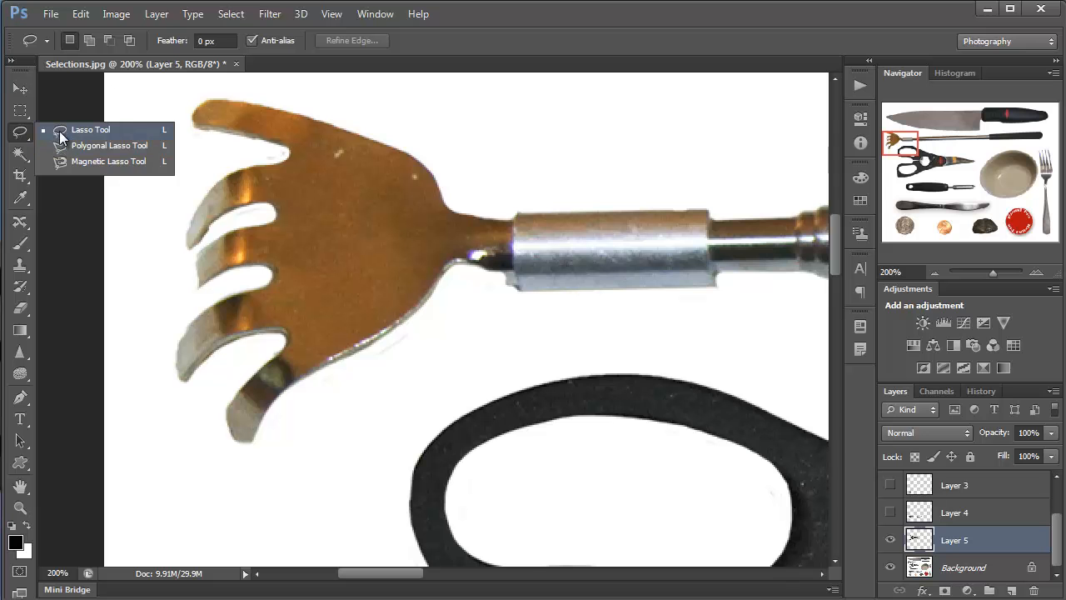
click(60, 133)
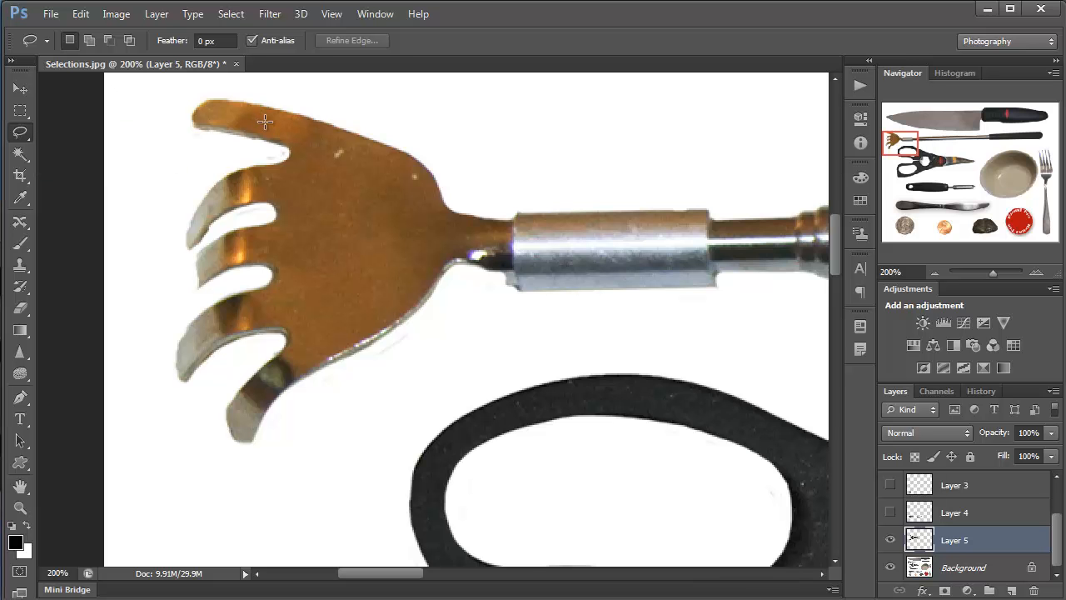
ctrl+click(225, 149)
drag(325, 234, 383, 308)
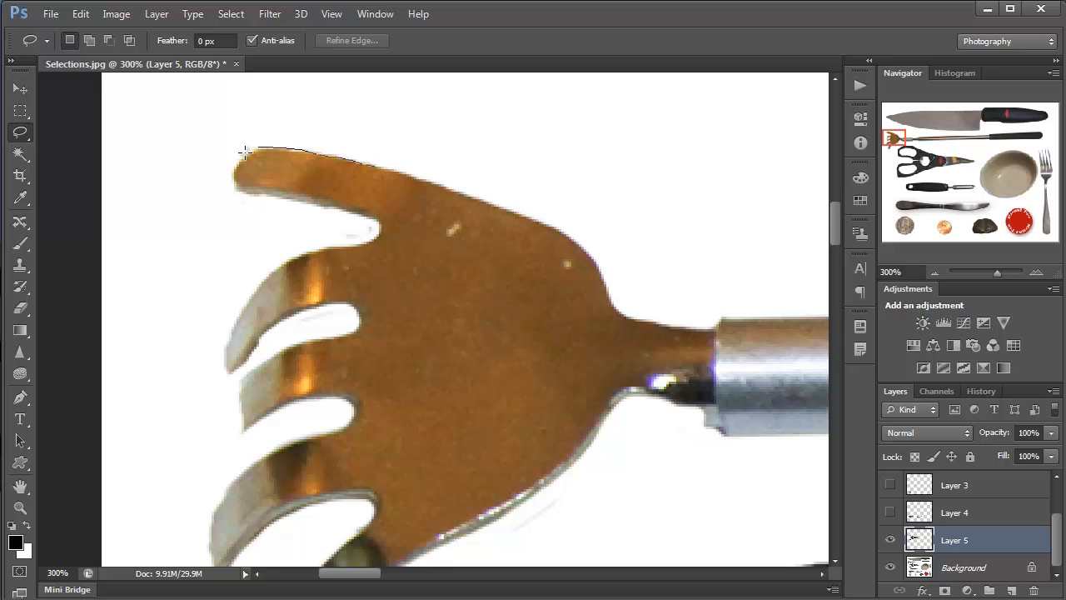
drag(238, 185, 373, 222)
drag(302, 252, 298, 251)
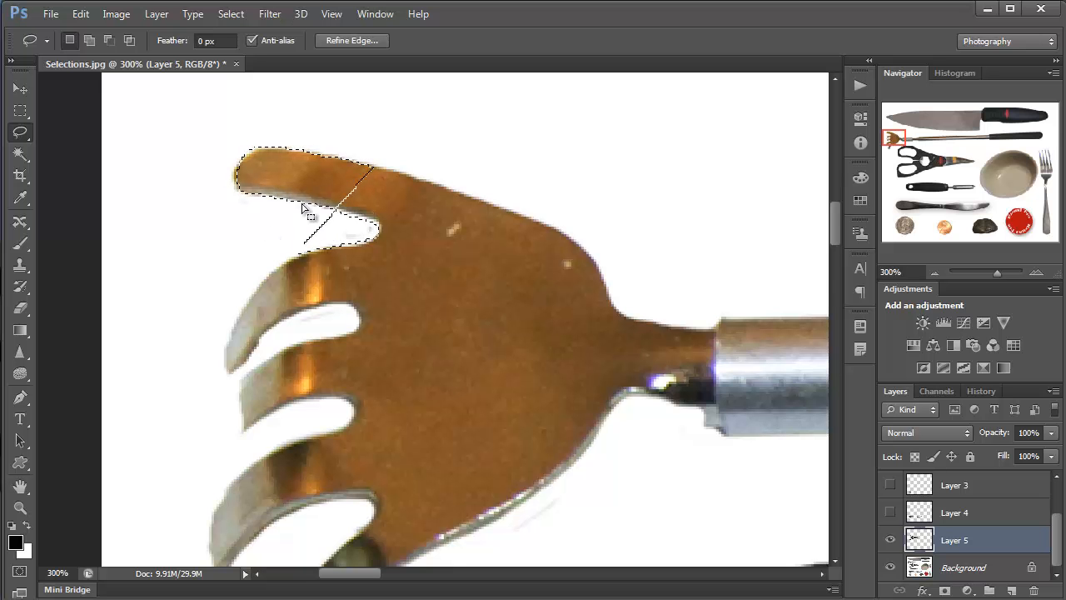
Step: Subtract the white gap beneath the uppermost prong and the excess around its tip and lower edge from the selection
key(alt)
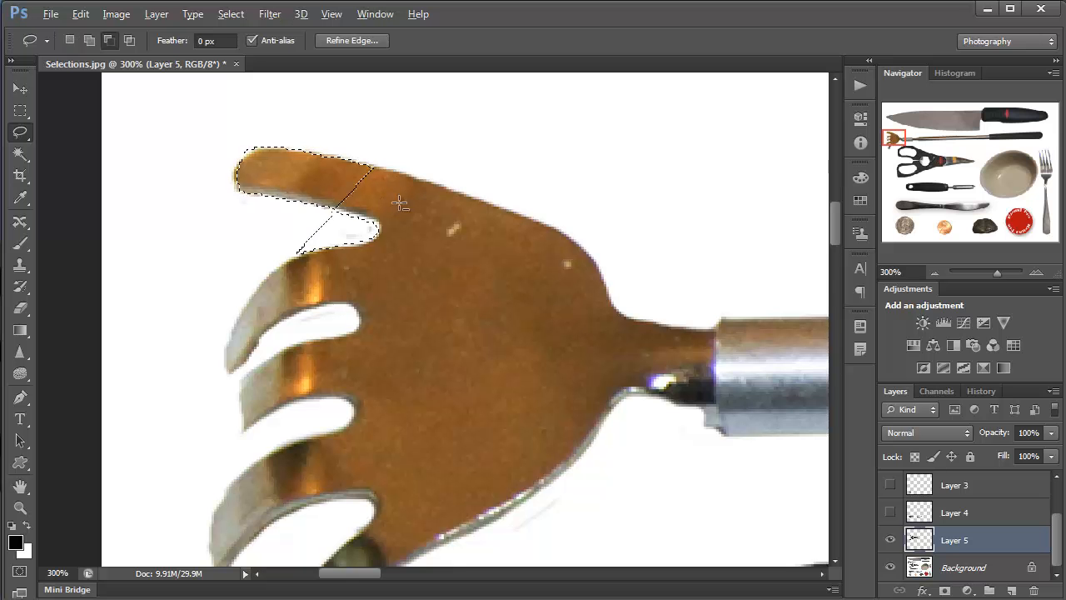
mouse_move(394, 200)
mouse_down()
mouse_move(295, 226)
mouse_move(366, 259)
mouse_move(405, 231)
mouse_move(364, 217)
mouse_up()
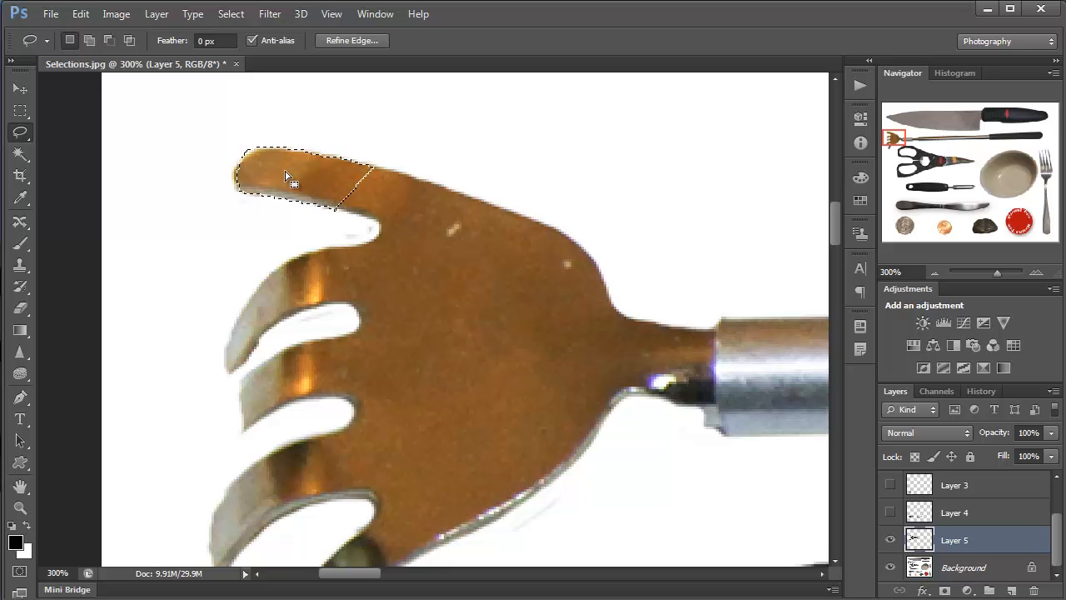
mouse_move(183, 153)
mouse_down()
mouse_move(261, 135)
mouse_move(241, 164)
mouse_up()
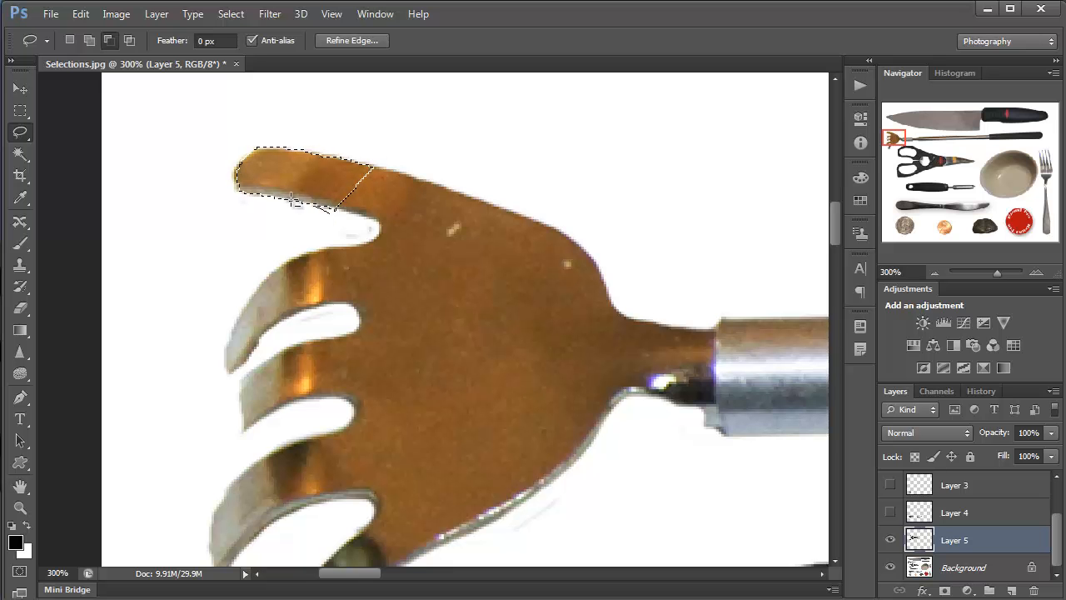
mouse_move(272, 197)
mouse_down()
mouse_move(248, 222)
mouse_move(294, 241)
mouse_up()
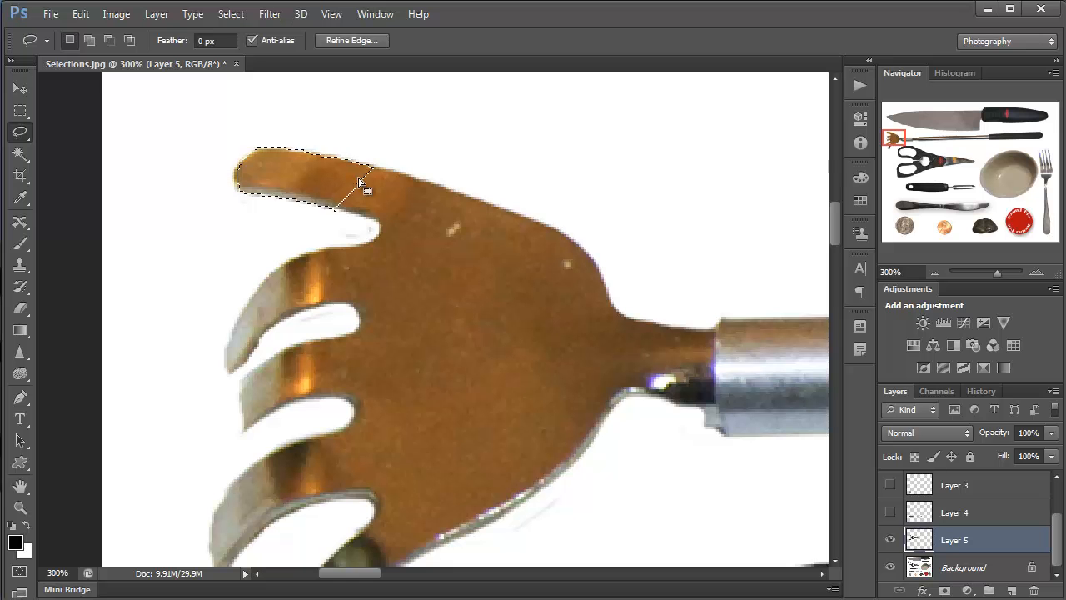
Step: Add the back scratcher's second prong and the adjoining part of the palm to the Lasso selection
key(shift)
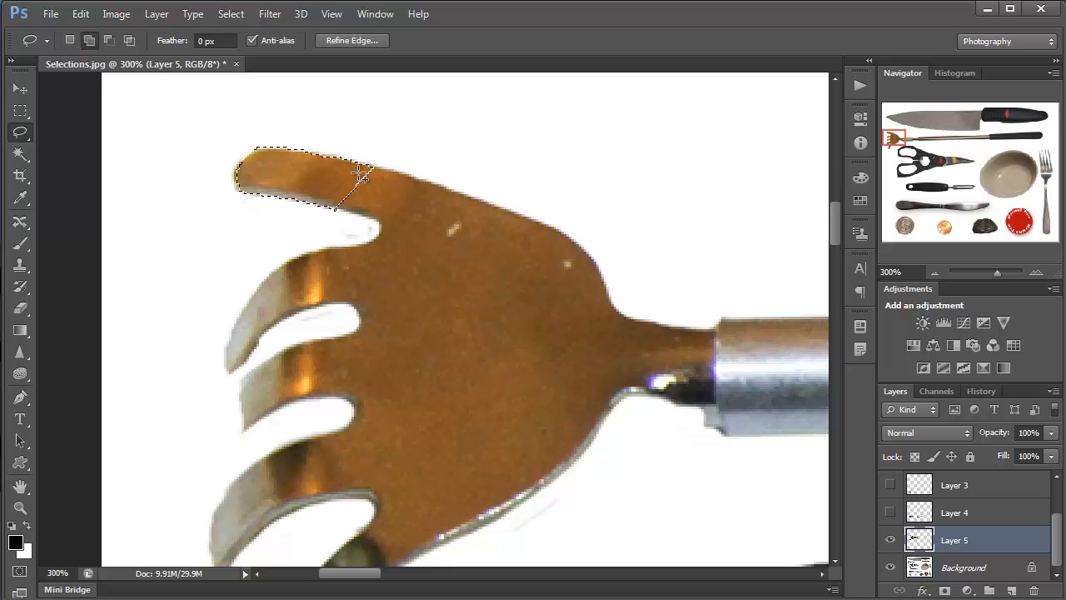
mouse_move(374, 170)
mouse_down()
mouse_move(422, 196)
mouse_move(418, 218)
mouse_move(350, 219)
mouse_move(327, 187)
mouse_up()
mouse_move(361, 250)
mouse_down()
mouse_move(304, 265)
mouse_move(325, 300)
mouse_move(356, 306)
mouse_move(363, 326)
mouse_up()
mouse_move(467, 315)
mouse_down()
mouse_move(466, 258)
mouse_move(443, 206)
mouse_move(423, 181)
mouse_move(371, 183)
mouse_up()
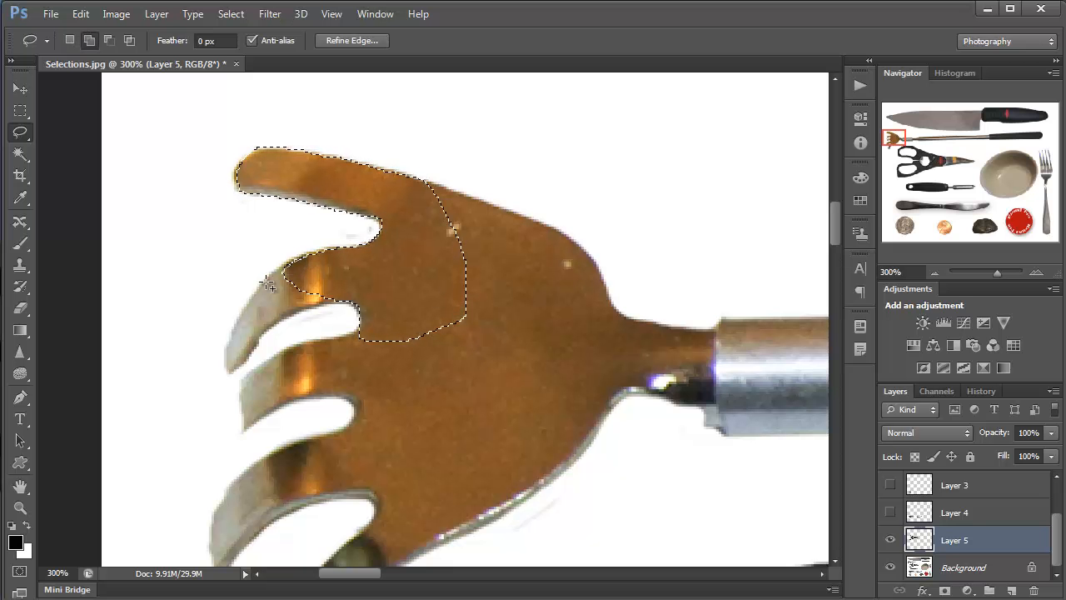
mouse_move(257, 300)
mouse_down()
mouse_move(224, 363)
mouse_move(232, 374)
mouse_move(272, 322)
mouse_move(349, 299)
mouse_up()
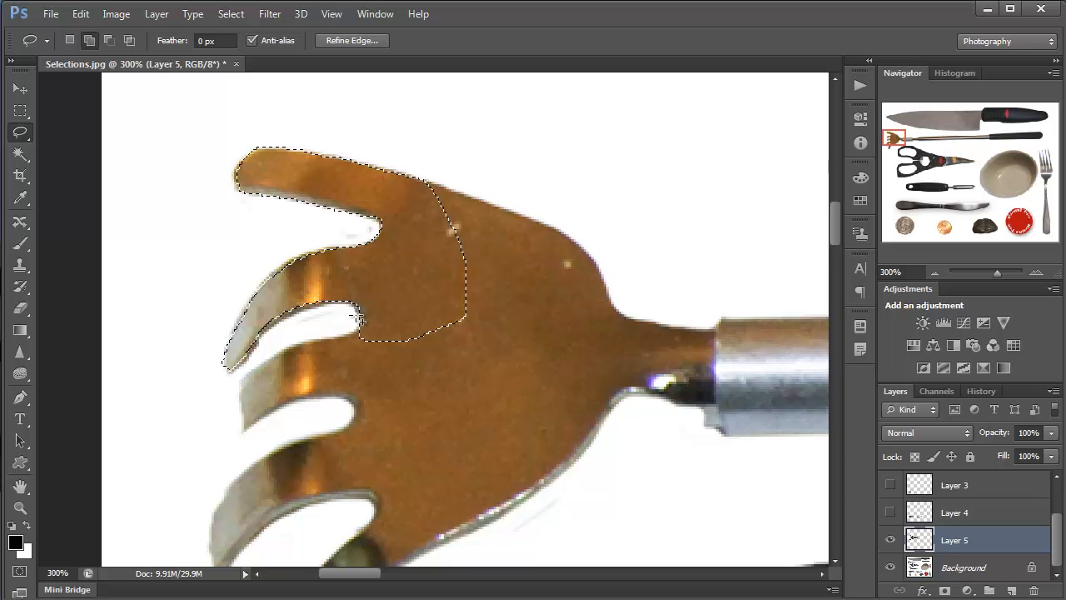
mouse_move(233, 368)
mouse_down()
mouse_move(291, 292)
mouse_move(340, 280)
mouse_move(333, 302)
mouse_move(236, 365)
mouse_up()
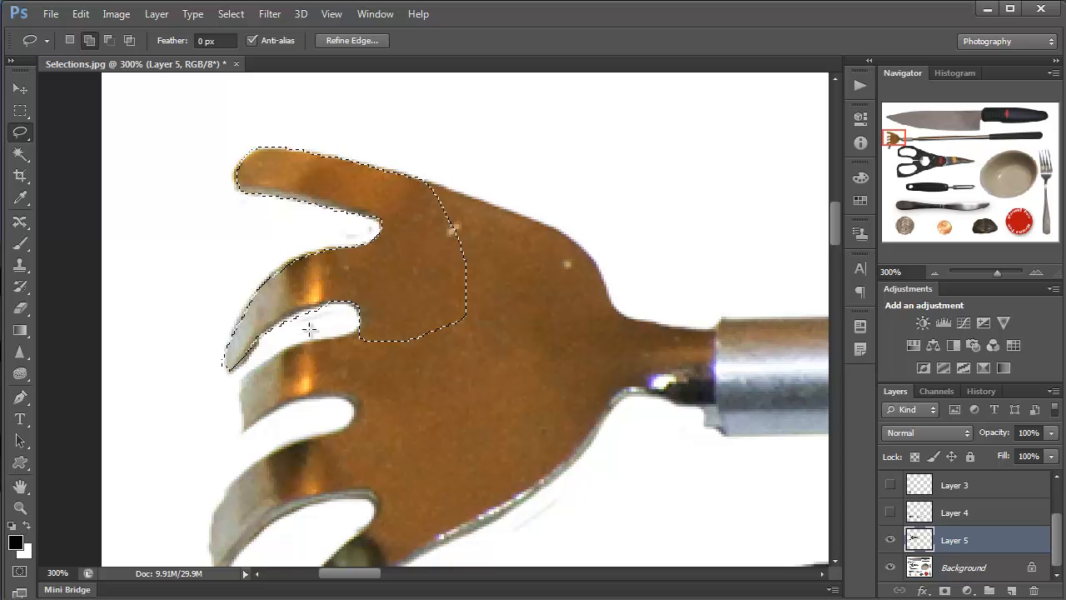
Step: Subtract the white slivers along the second prong's underside and tip from the selection
key(alt)
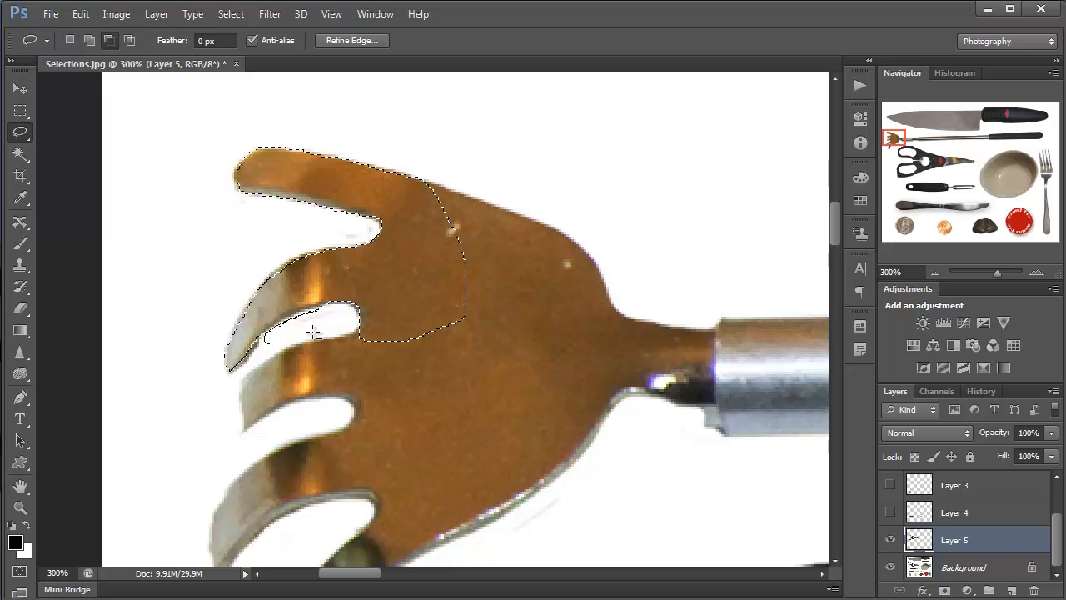
mouse_move(327, 312)
mouse_down()
mouse_move(279, 330)
mouse_move(328, 341)
mouse_move(327, 314)
mouse_up()
mouse_move(222, 361)
mouse_down()
mouse_move(227, 382)
mouse_move(205, 371)
mouse_move(223, 359)
mouse_up()
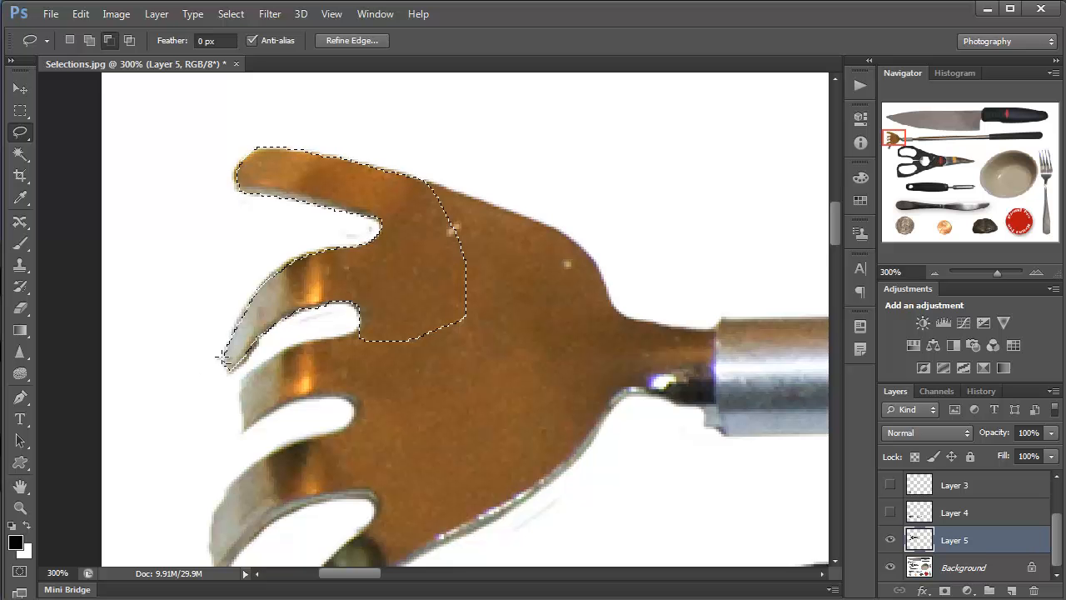
Step: Add the third and fourth prongs, together with the palm area beside them, to the Lasso selection
key(shift)
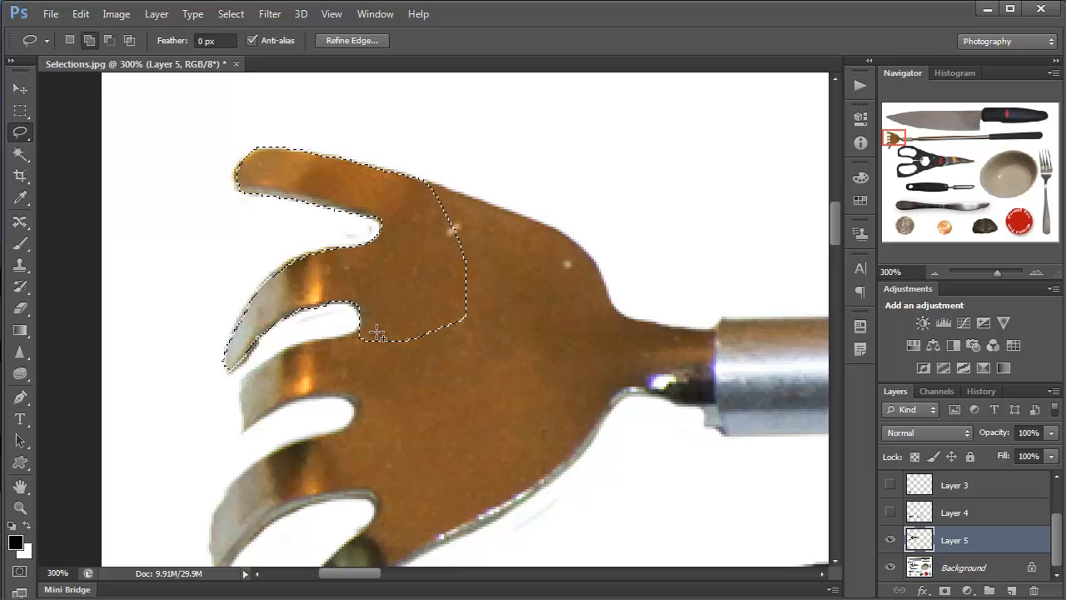
mouse_move(376, 333)
mouse_down()
mouse_move(307, 345)
mouse_move(243, 380)
mouse_move(243, 431)
mouse_move(292, 404)
mouse_move(339, 396)
mouse_move(356, 411)
mouse_move(354, 428)
mouse_move(477, 370)
mouse_move(471, 340)
mouse_up()
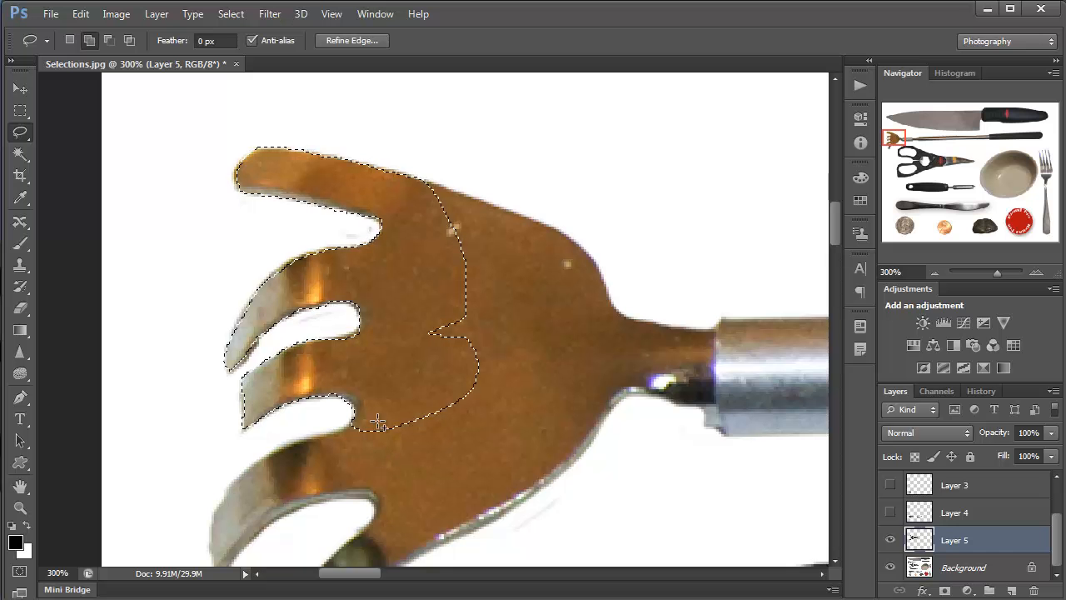
mouse_move(372, 418)
mouse_down()
mouse_move(236, 487)
mouse_move(213, 563)
mouse_move(463, 438)
mouse_move(463, 417)
mouse_move(478, 404)
mouse_move(458, 364)
mouse_up()
Step: Refine the fourth prong's selection by adding the missed metal along its edges and subtracting the white beneath it
key(space)
mouse_move(351, 470)
mouse_down()
mouse_move(386, 405)
mouse_move(447, 357)
mouse_up()
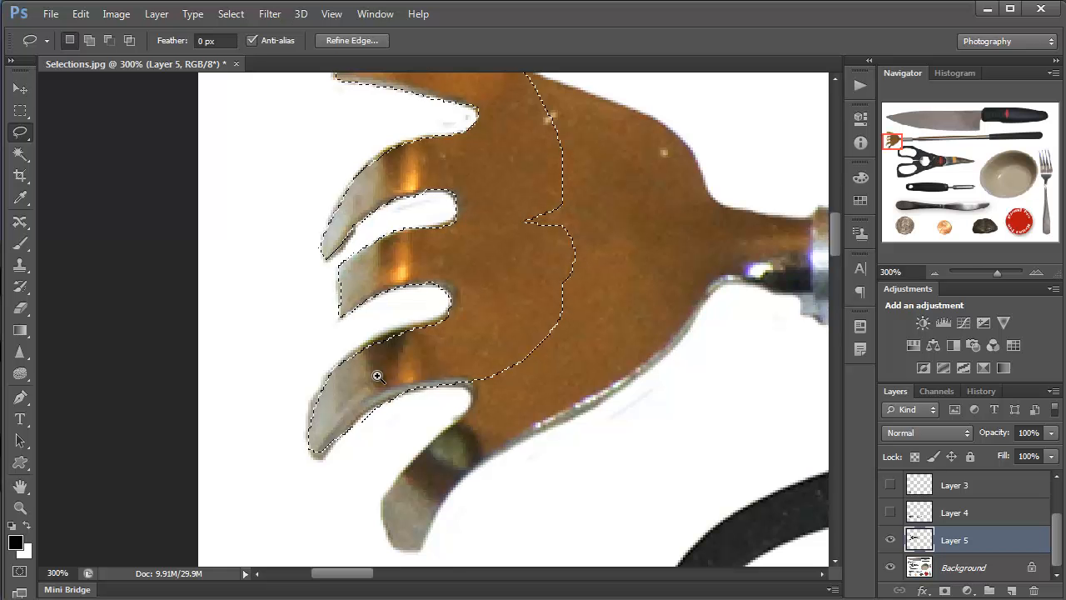
ctrl+click(378, 376)
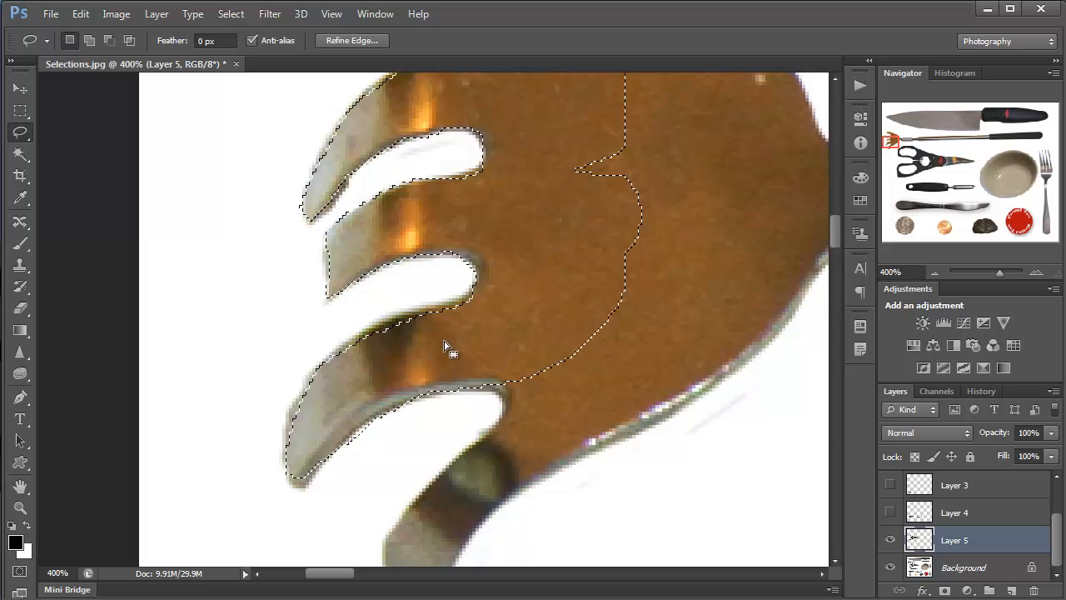
key(shift)
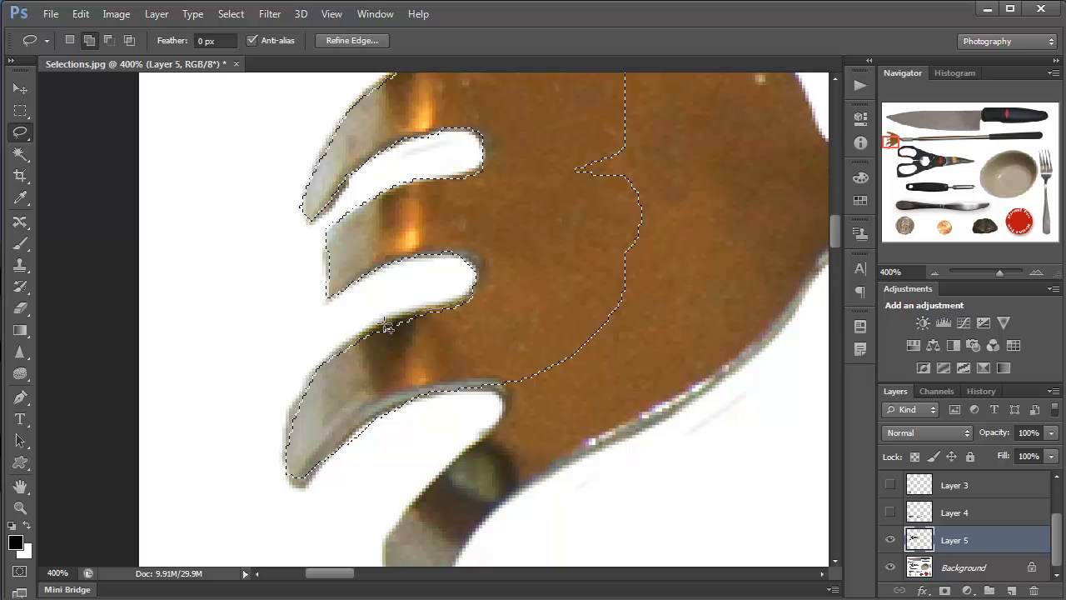
mouse_move(359, 359)
mouse_down()
mouse_move(409, 339)
mouse_move(378, 332)
mouse_move(332, 356)
mouse_move(329, 386)
mouse_move(378, 382)
mouse_move(312, 378)
mouse_move(284, 459)
mouse_move(298, 485)
mouse_move(314, 482)
mouse_move(333, 398)
mouse_up()
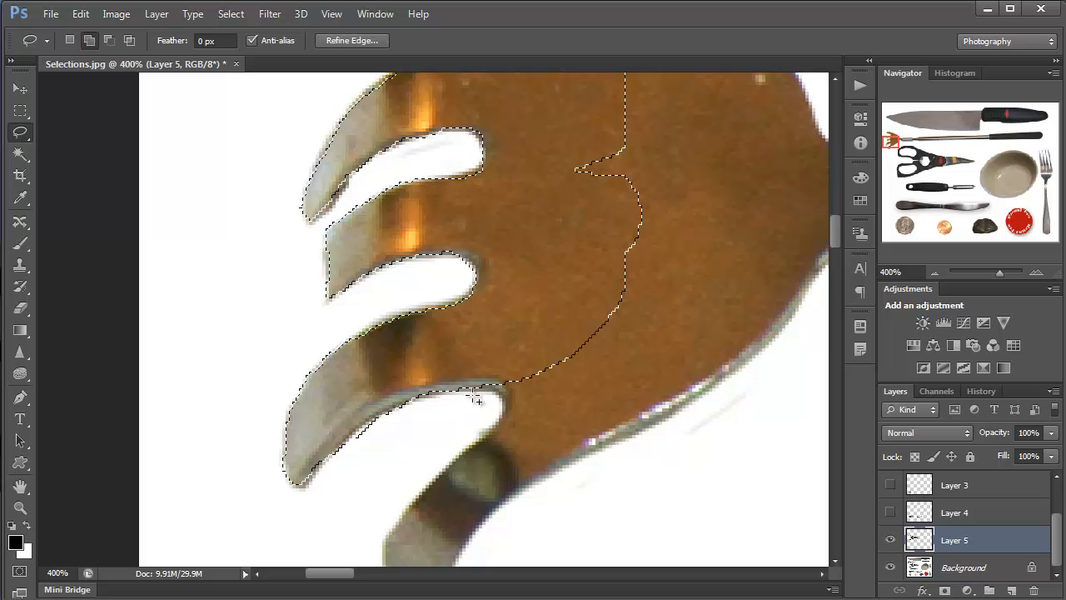
key(alt)
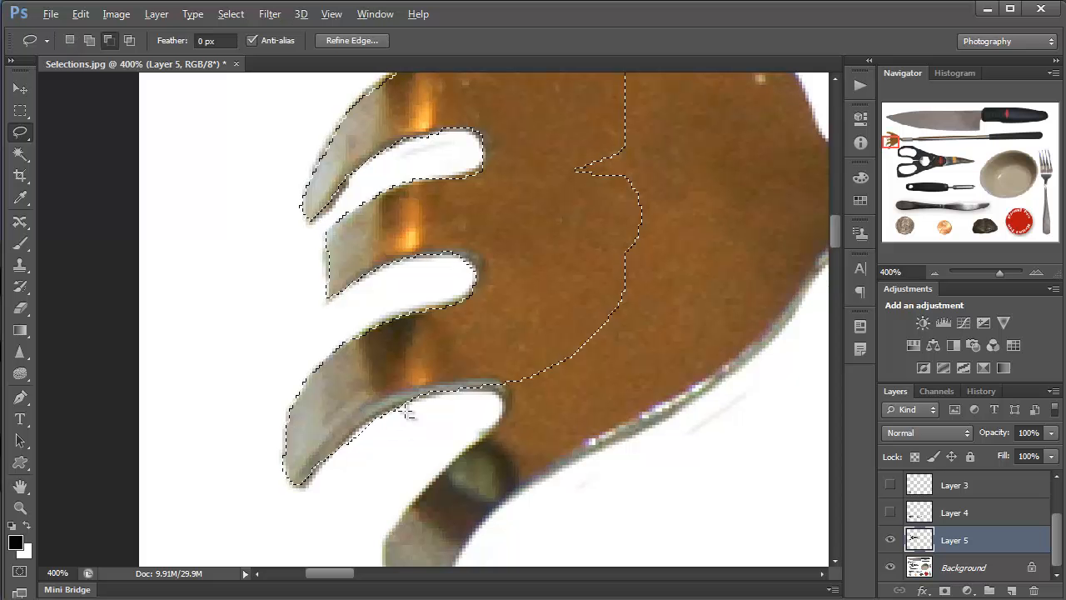
mouse_move(396, 408)
mouse_down()
mouse_move(343, 447)
mouse_move(380, 472)
mouse_move(460, 413)
mouse_up()
key(shift)
mouse_move(431, 371)
mouse_down()
mouse_move(533, 387)
mouse_move(512, 406)
mouse_move(481, 383)
mouse_move(430, 369)
mouse_up()
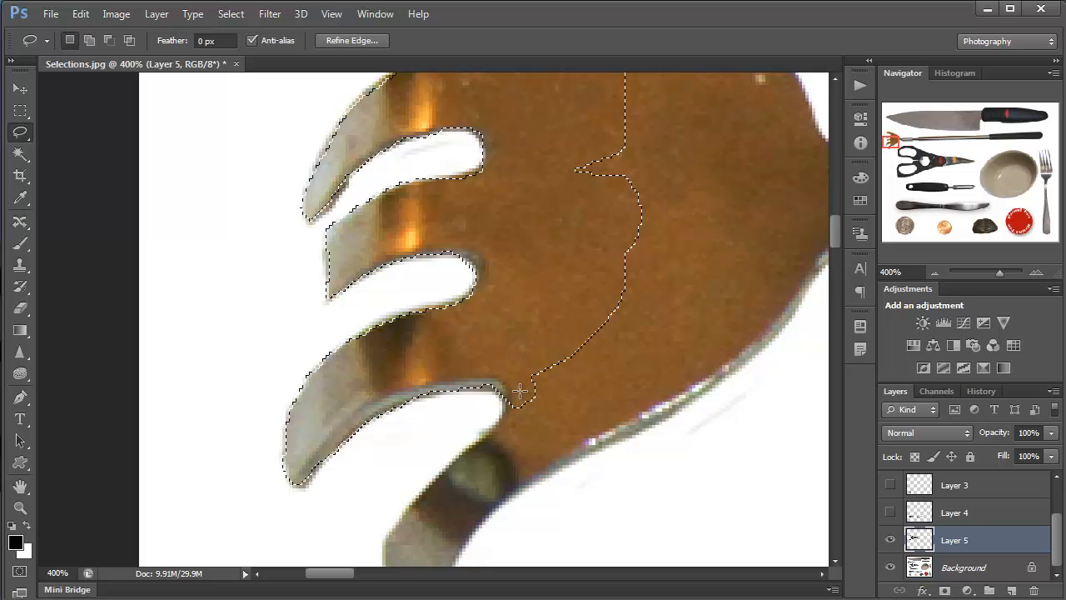
Step: Add the lowest prong and its base to the Lasso selection, refining the outline along the prong's lower edge
key(shift)
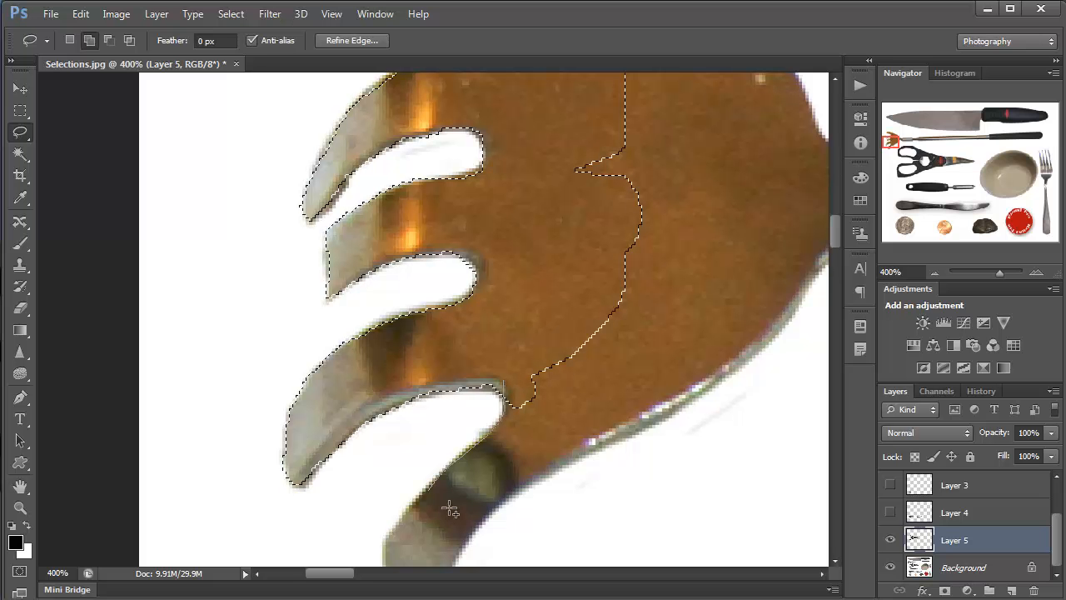
mouse_move(449, 508)
mouse_down()
mouse_move(558, 475)
mouse_move(615, 354)
mouse_move(578, 281)
mouse_move(523, 353)
mouse_up()
key(space)
drag(430, 476, 473, 240)
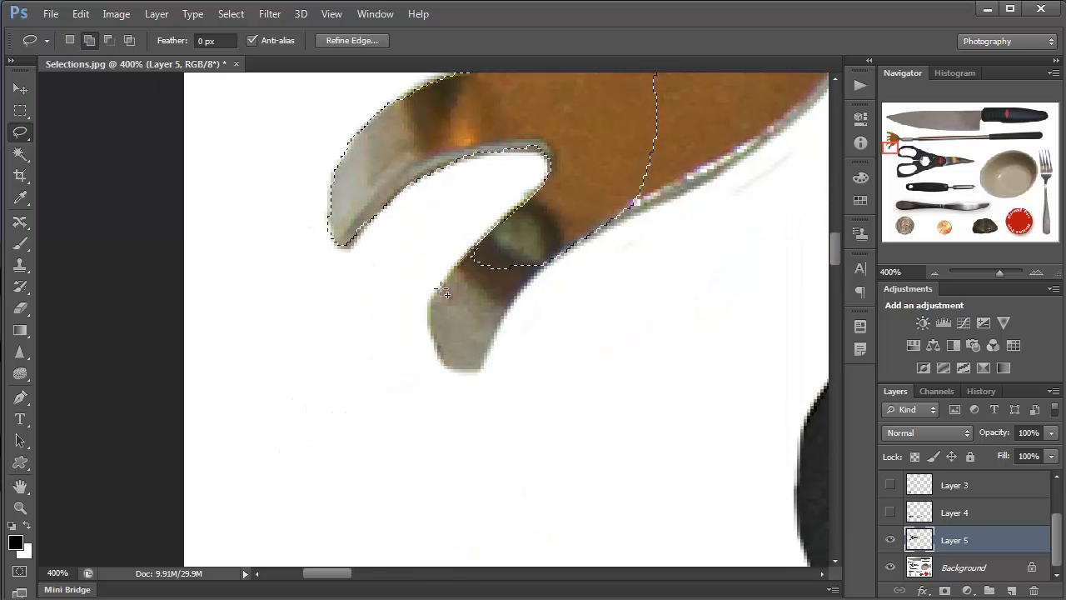
mouse_move(442, 291)
mouse_down()
mouse_move(429, 332)
mouse_move(449, 367)
mouse_move(482, 371)
mouse_move(508, 303)
mouse_move(550, 252)
mouse_move(546, 260)
mouse_up()
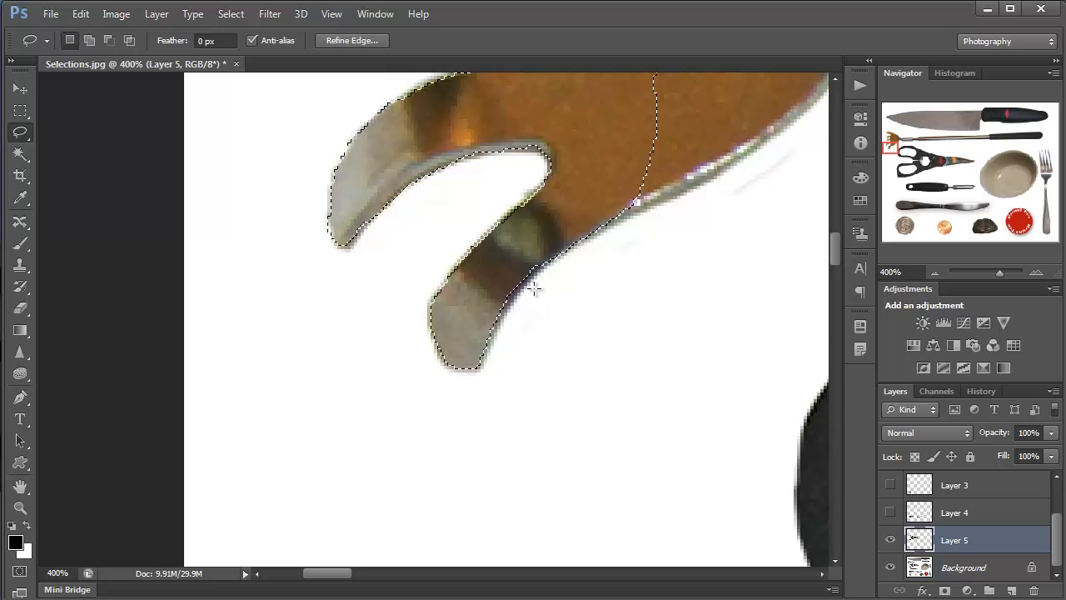
mouse_move(498, 296)
mouse_down()
mouse_move(510, 268)
mouse_move(549, 234)
mouse_move(535, 279)
mouse_move(508, 320)
mouse_up()
drag(476, 283, 557, 295)
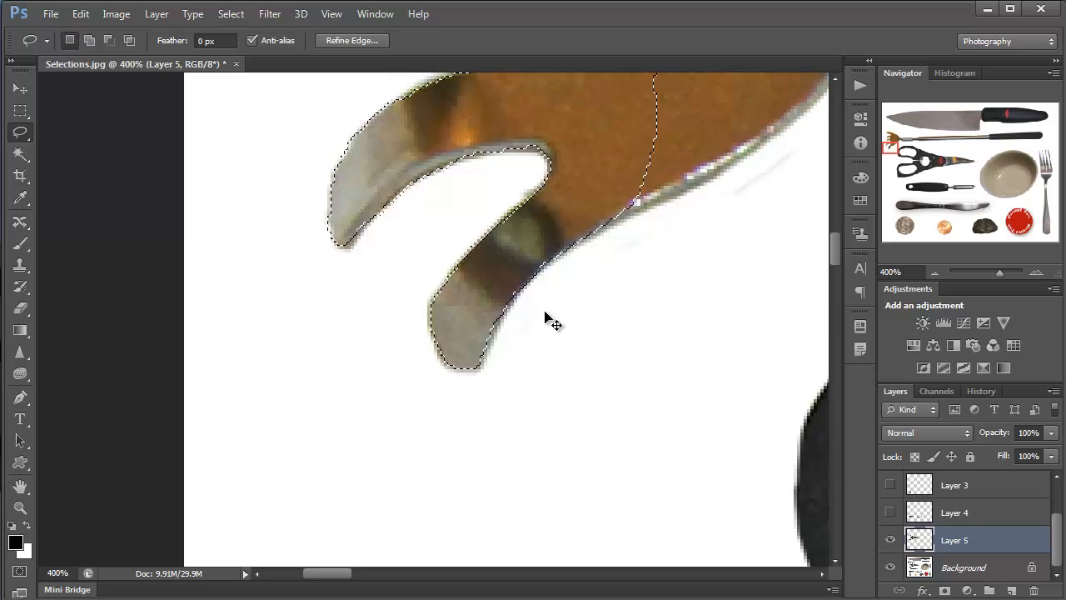
Step: Extend the Lasso selection across the palm of the back scratcher, following its upper edge toward the neck
key(ctrl+minus)
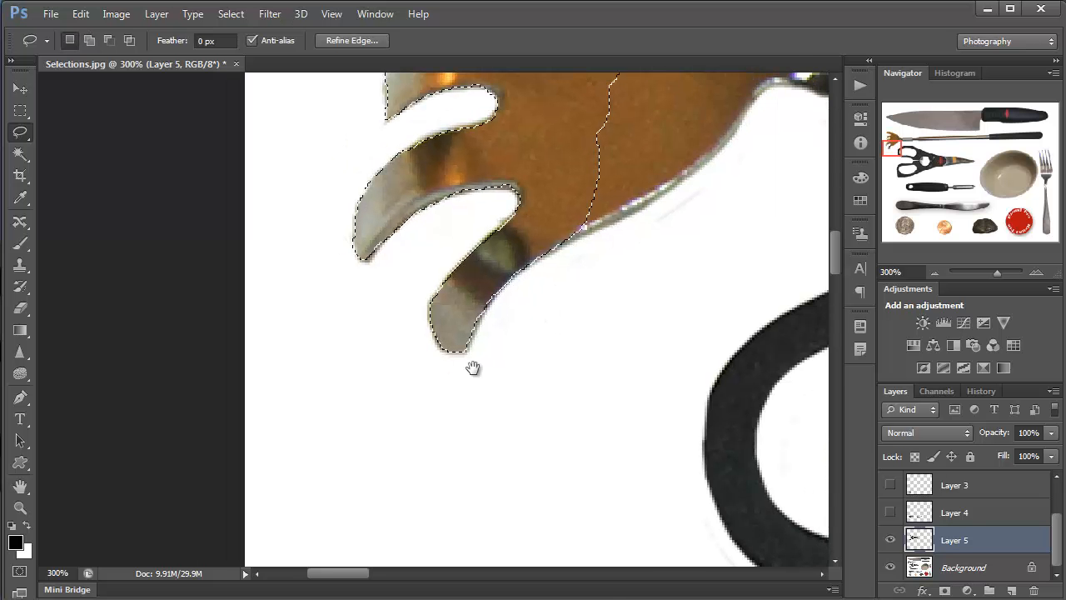
drag(473, 369, 374, 478)
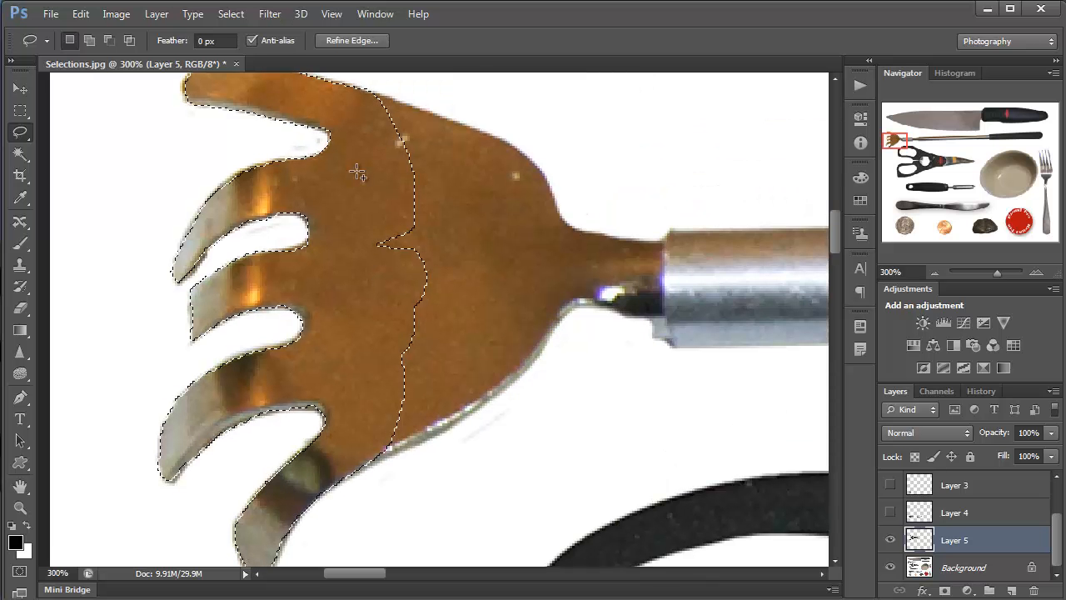
key(shift)
mouse_move(369, 93)
mouse_down()
mouse_move(519, 144)
mouse_move(549, 197)
mouse_move(542, 274)
mouse_move(484, 363)
mouse_move(330, 397)
mouse_move(342, 285)
mouse_up()
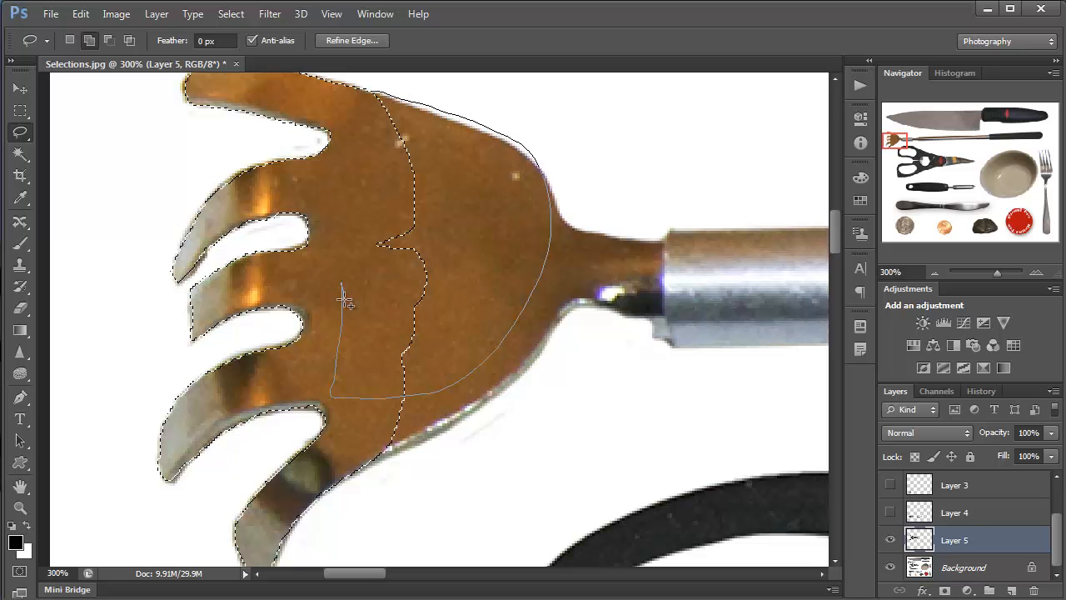
drag(343, 299, 344, 303)
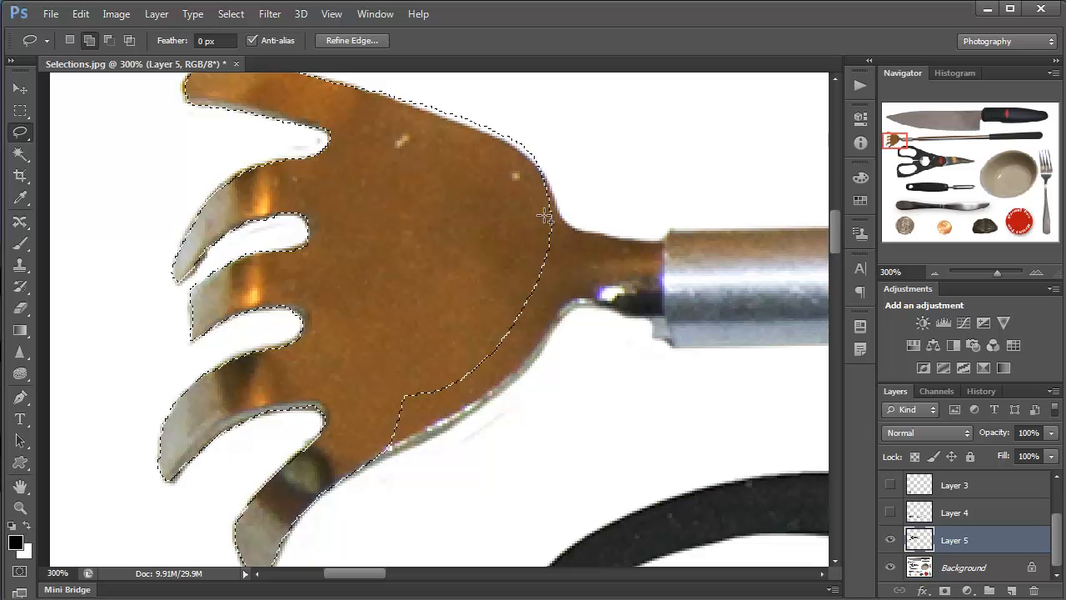
Step: Add the rest of the palm up to the neck to the Lasso selection and subtract the white strip along the upper edge
mouse_move(537, 213)
mouse_down()
mouse_move(584, 233)
mouse_move(588, 274)
mouse_move(529, 365)
mouse_move(508, 371)
mouse_move(457, 290)
mouse_move(478, 321)
mouse_up()
mouse_move(352, 408)
mouse_down()
mouse_move(373, 368)
mouse_move(479, 313)
mouse_move(521, 334)
mouse_move(528, 356)
mouse_move(516, 376)
mouse_move(448, 436)
mouse_move(388, 460)
mouse_move(353, 407)
mouse_up()
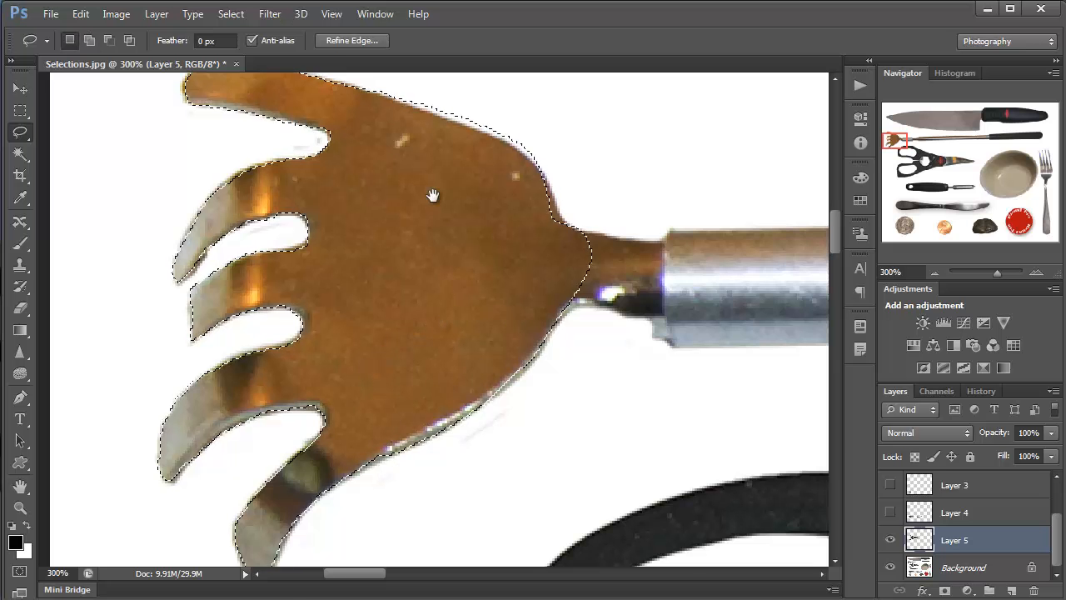
mouse_move(433, 195)
mouse_down()
mouse_move(466, 275)
mouse_move(495, 420)
mouse_up()
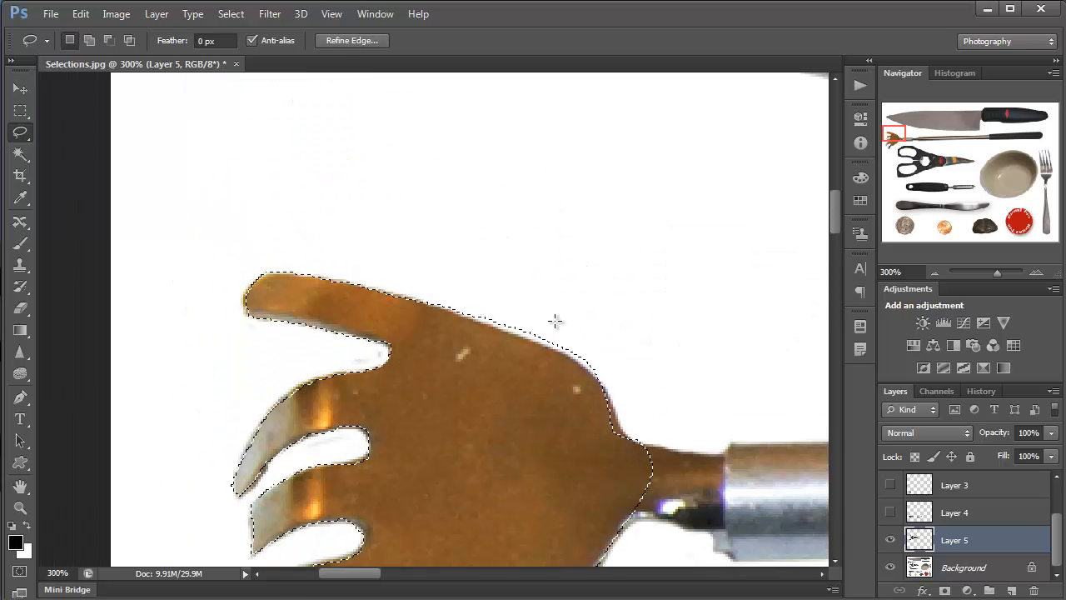
key(alt)
mouse_move(533, 308)
mouse_down()
mouse_move(433, 274)
mouse_move(424, 283)
mouse_move(450, 310)
mouse_move(618, 386)
mouse_move(619, 316)
mouse_up()
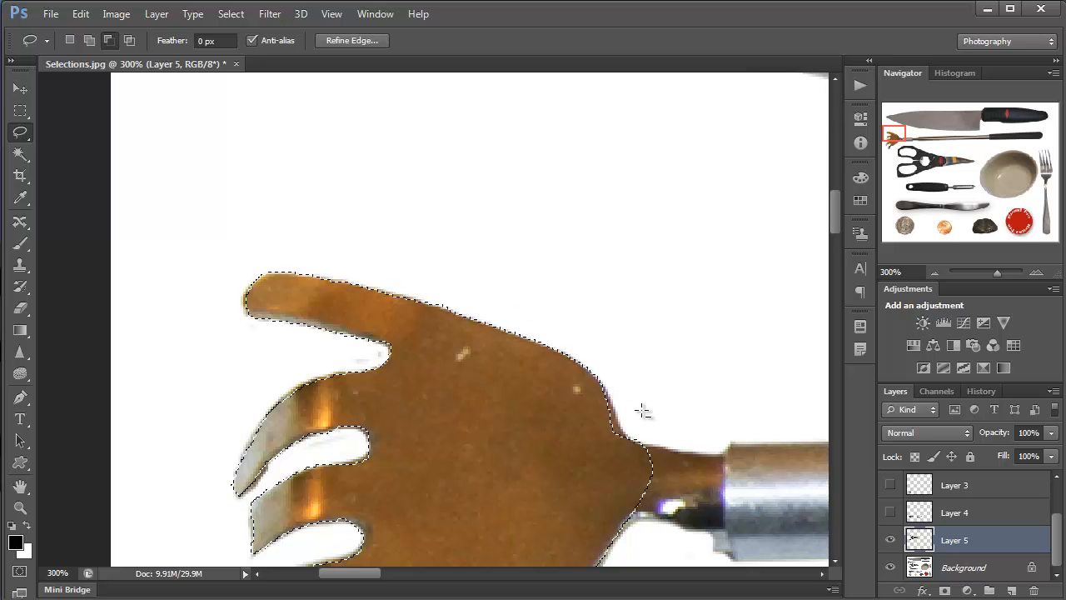
Step: Add the missed metal at the palm's upper corner and the whole neck, up to the start of the silver sleeve, to the selection
key(shift)
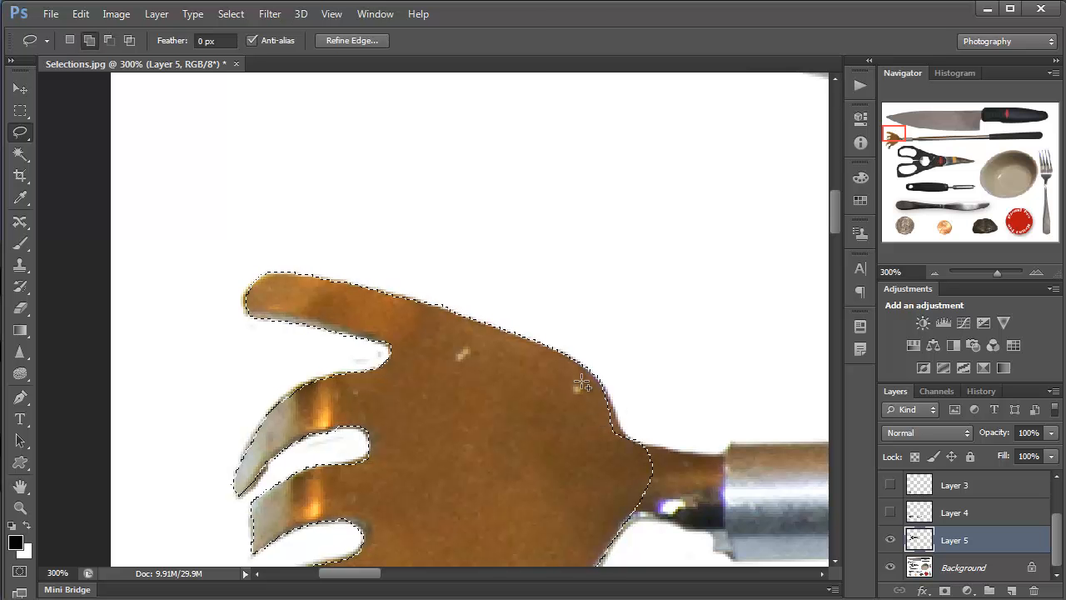
mouse_move(573, 379)
mouse_down()
mouse_move(611, 393)
mouse_move(628, 428)
mouse_move(630, 442)
mouse_move(588, 448)
mouse_move(625, 409)
mouse_move(622, 397)
mouse_up()
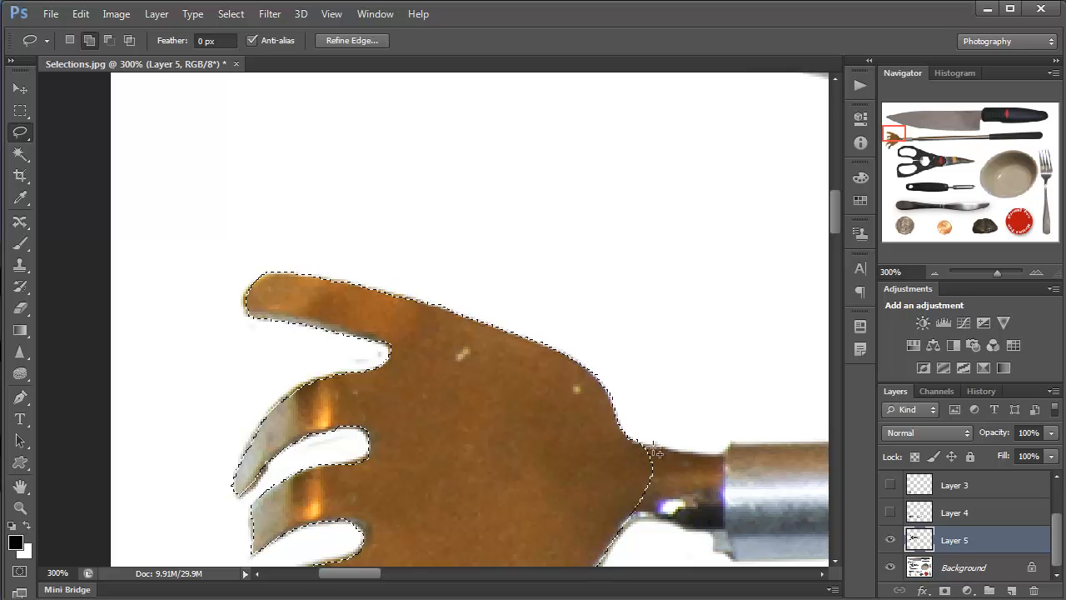
mouse_move(656, 451)
mouse_down()
mouse_move(728, 456)
mouse_move(749, 487)
mouse_move(747, 545)
mouse_move(721, 554)
mouse_move(691, 524)
mouse_move(645, 515)
mouse_move(601, 527)
mouse_move(598, 489)
mouse_up()
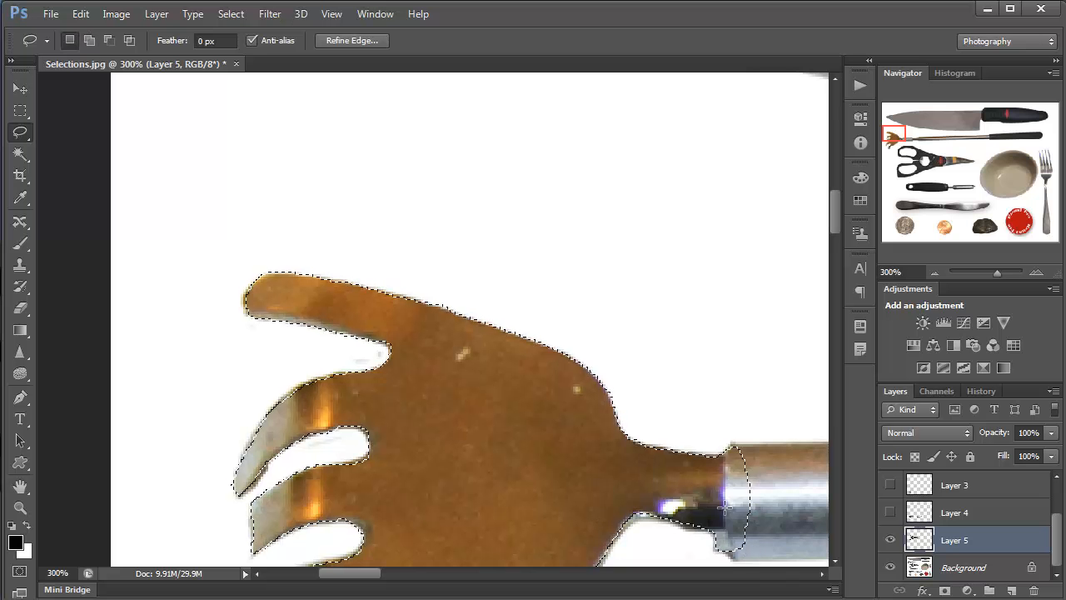
mouse_move(676, 511)
mouse_down()
mouse_move(686, 529)
mouse_move(719, 523)
mouse_move(677, 511)
mouse_up()
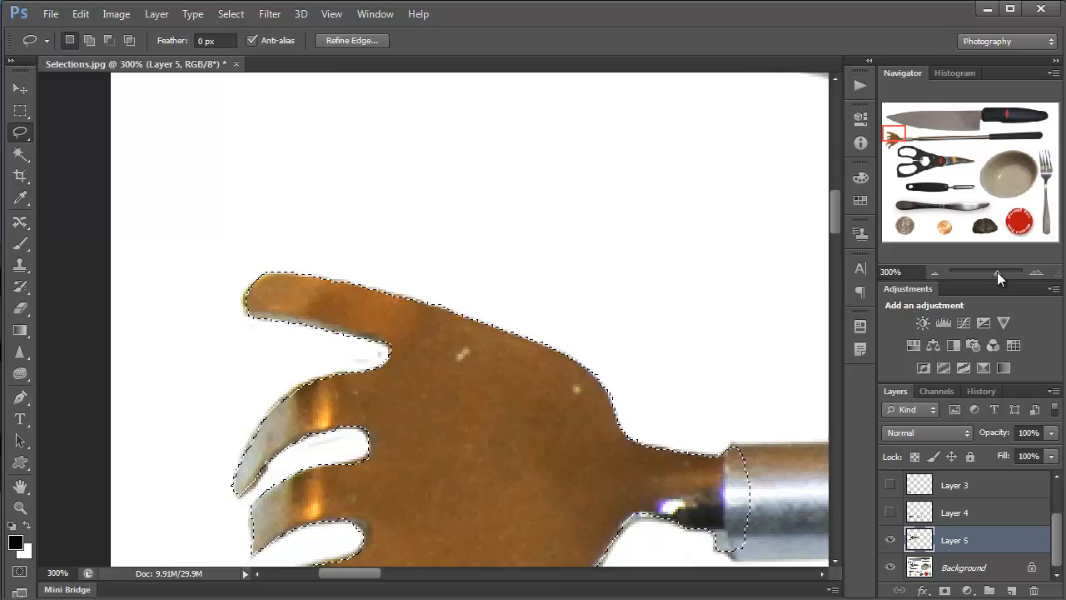
Step: Using the Quick Selection tool on the Background layer, add the back scratcher's silver sleeve, metal shaft and black grip to the selection
drag(986, 271, 981, 272)
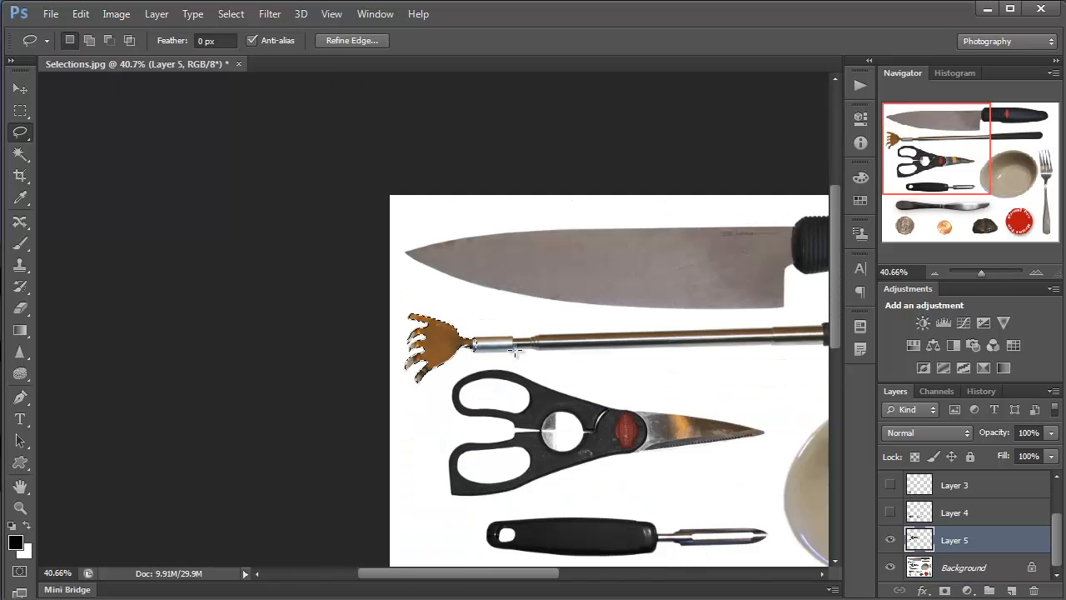
drag(515, 350, 303, 282)
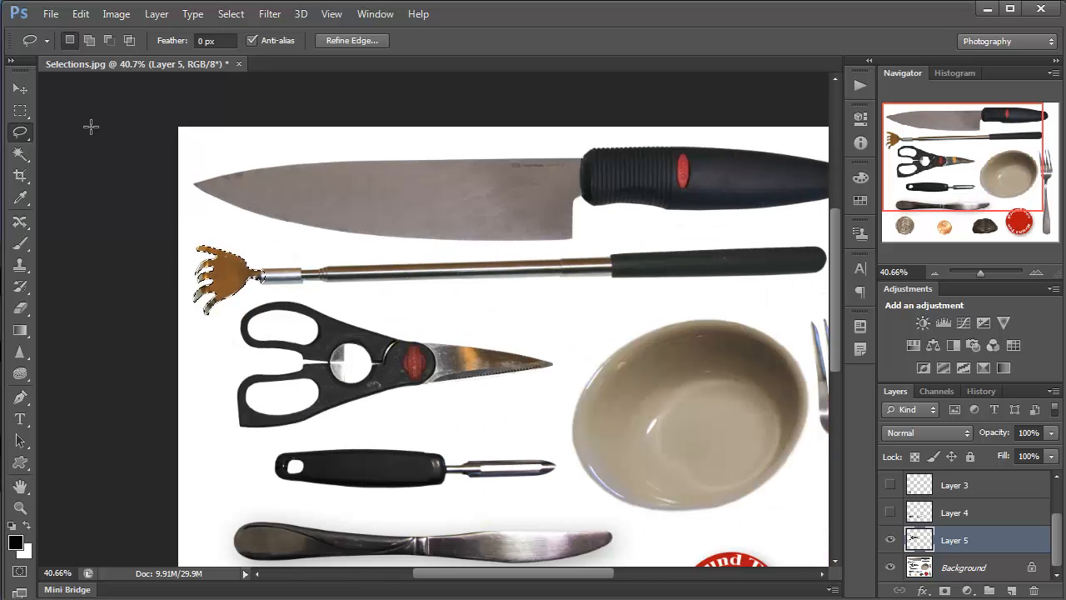
click(27, 153)
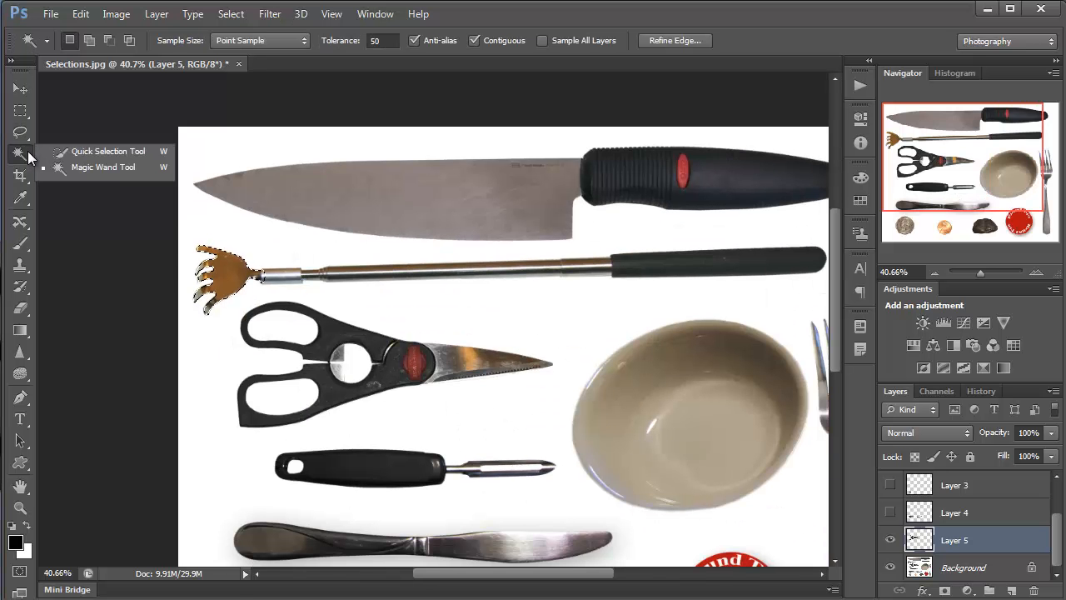
click(100, 152)
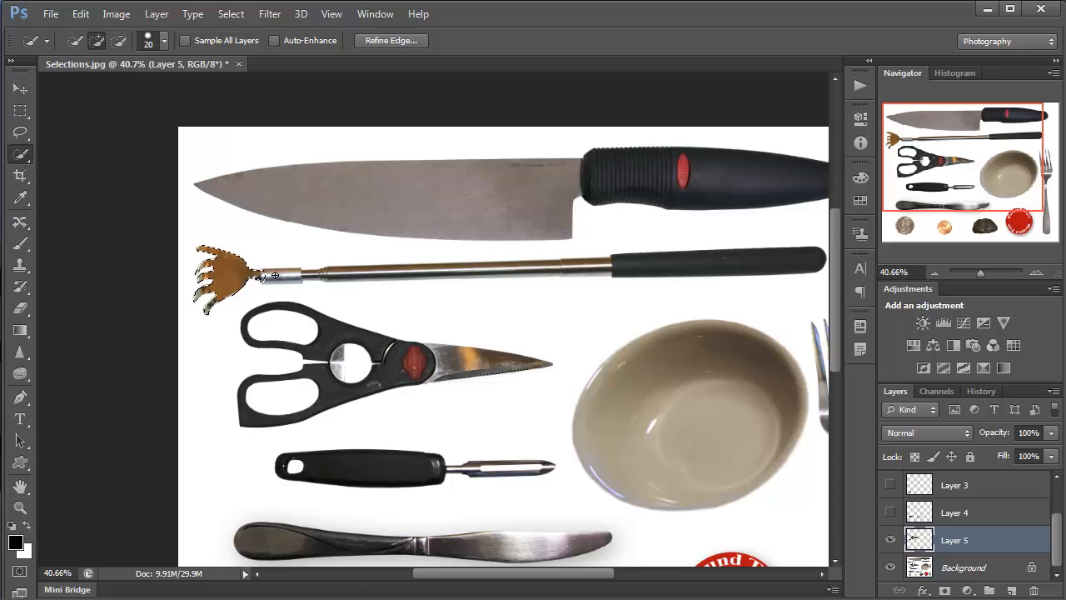
key(ctrl+z)
key(ctrl+d)
click(250, 283)
click(919, 570)
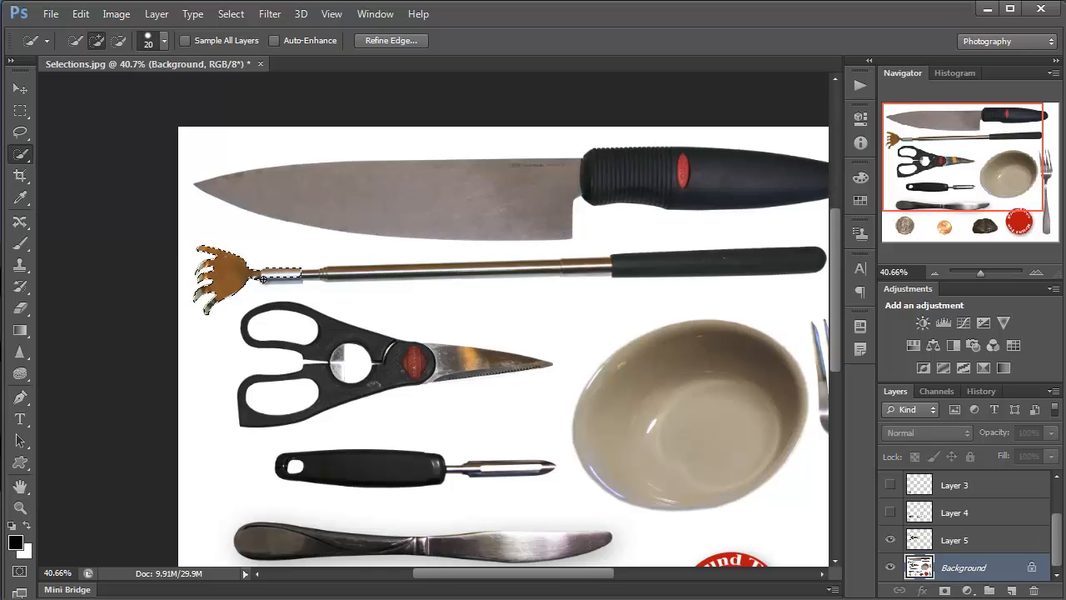
drag(293, 273, 342, 273)
drag(411, 270, 623, 269)
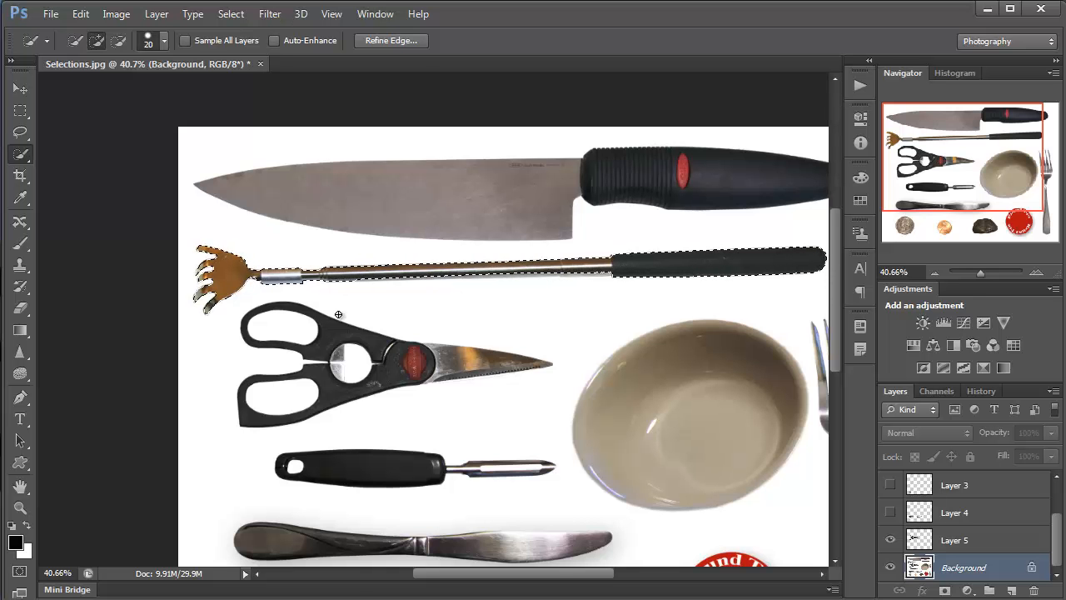
Step: Examine the selection outline along the back scratcher's metal shaft at 100% magnification
key(ctrl+d)
ctrl+click(309, 281)
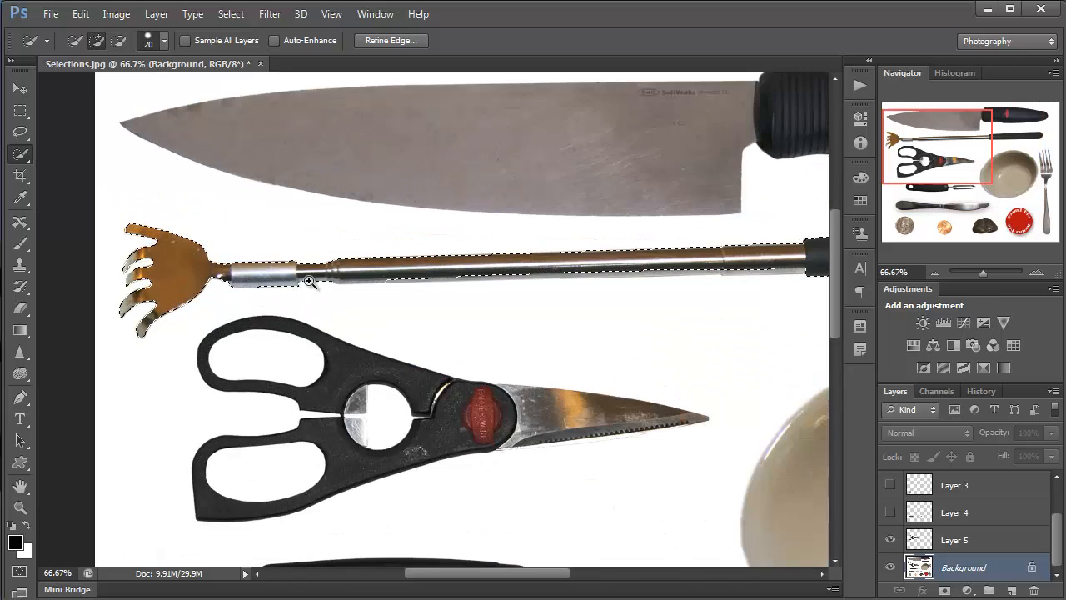
ctrl+click(310, 280)
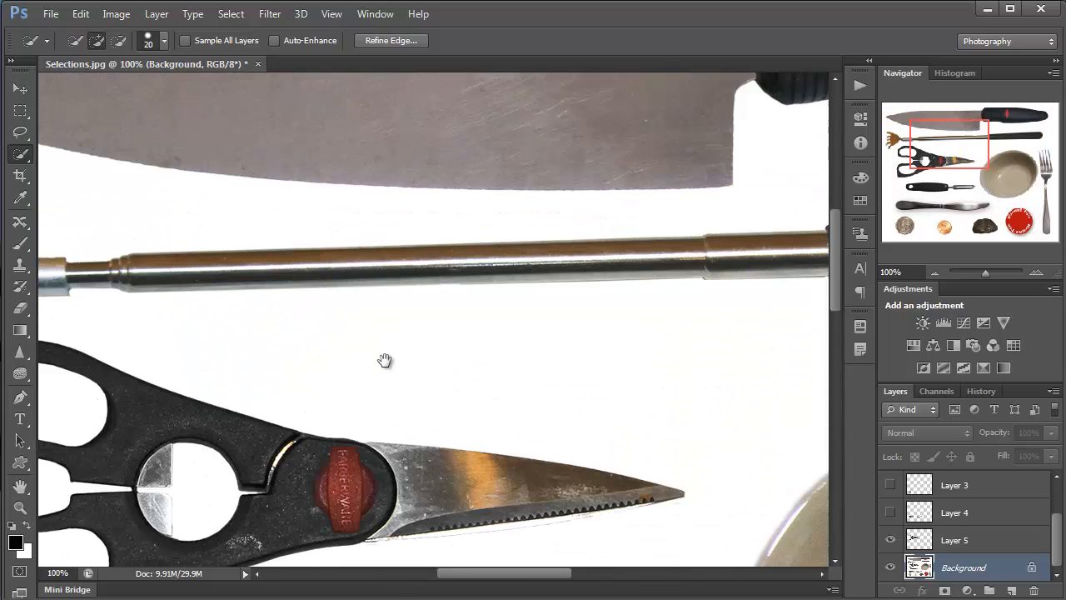